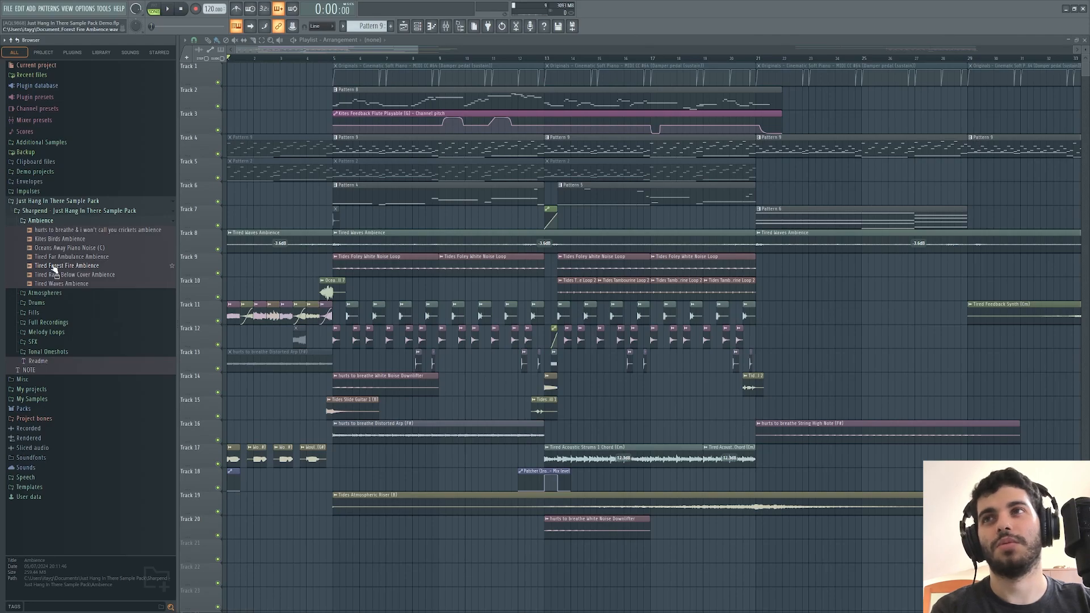
# Audition the Ambience samples, including the Tired Forest Fire, Tired Rain Below Cover, Kites Birds and crickets recordings.
pyautogui.click(53, 266)
pyautogui.click(57, 275)
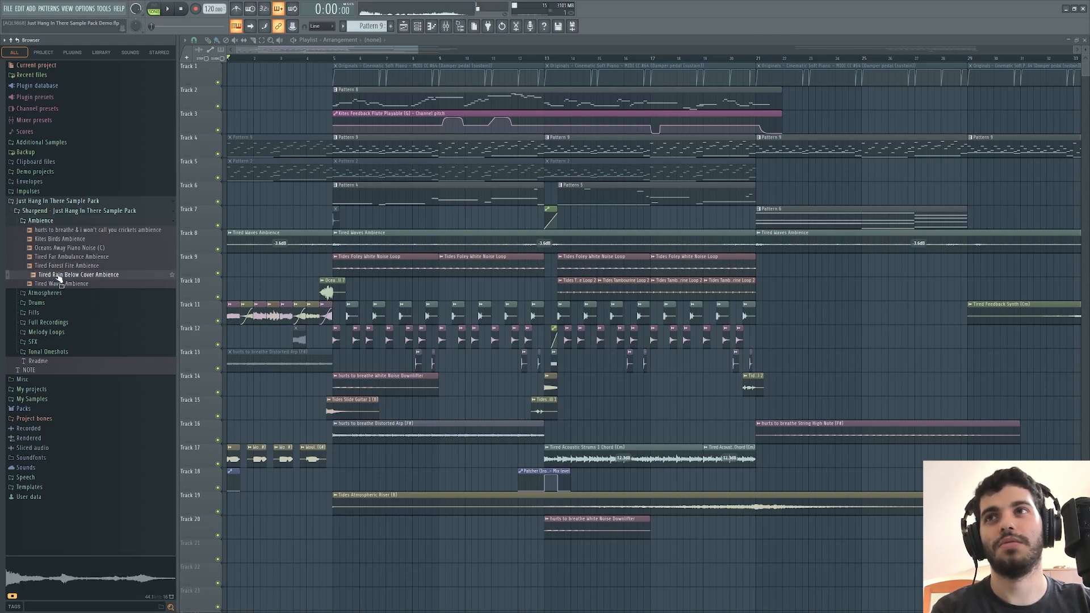
pyautogui.click(84, 241)
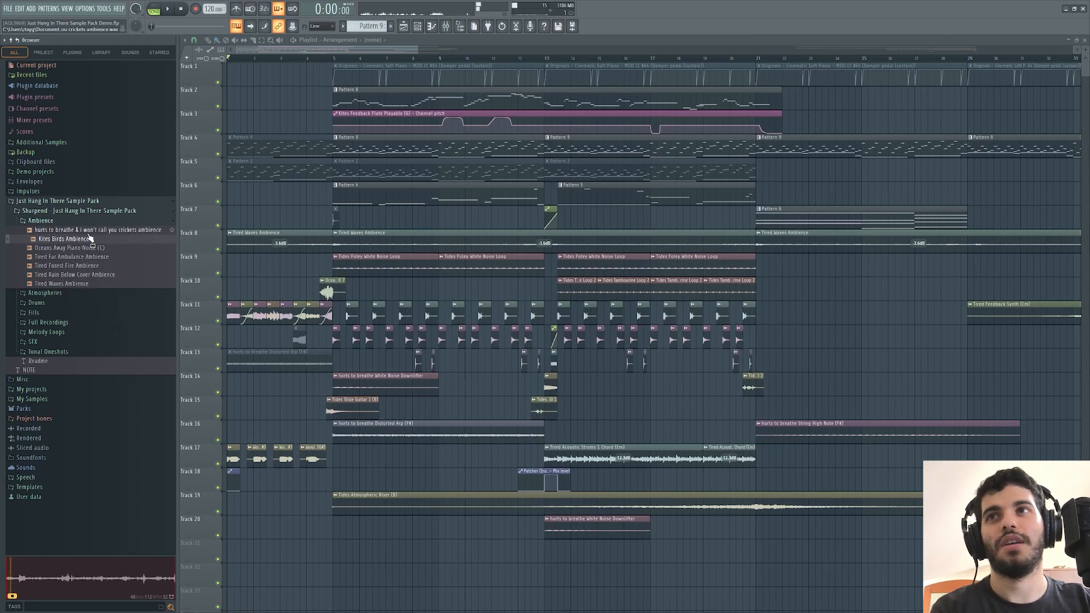
pyautogui.press('Up')
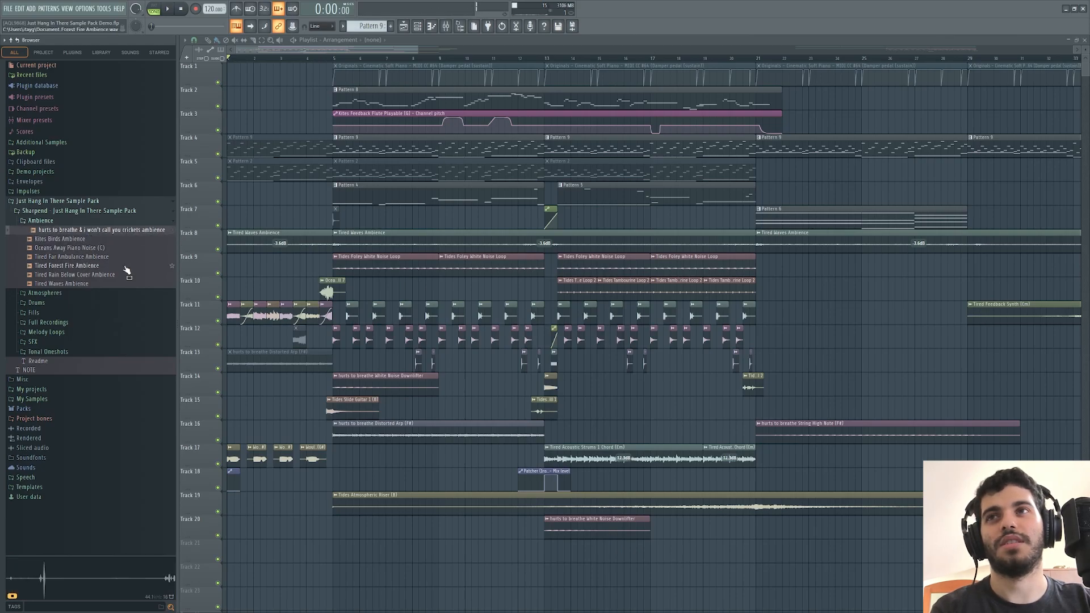
pyautogui.click(58, 224)
# Audition samples in the Atmospheres folder, including Kites Bg Pad (C), Kites Scrapped Underwater Pad (C) and Oceans Away Avalanche Run Atmosphere (C).
pyautogui.click(55, 232)
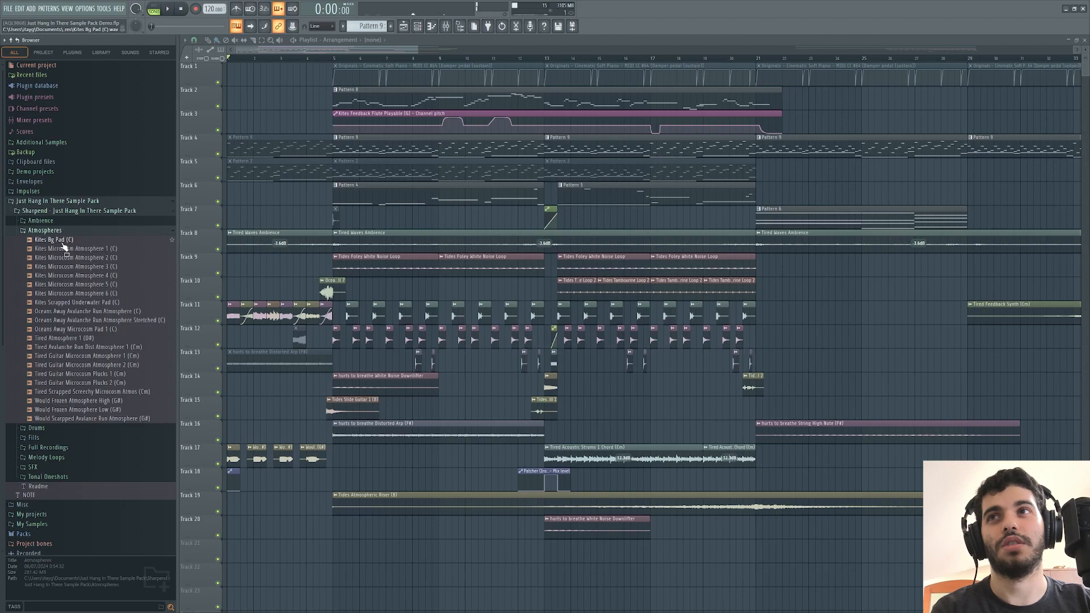
pyautogui.click(70, 242)
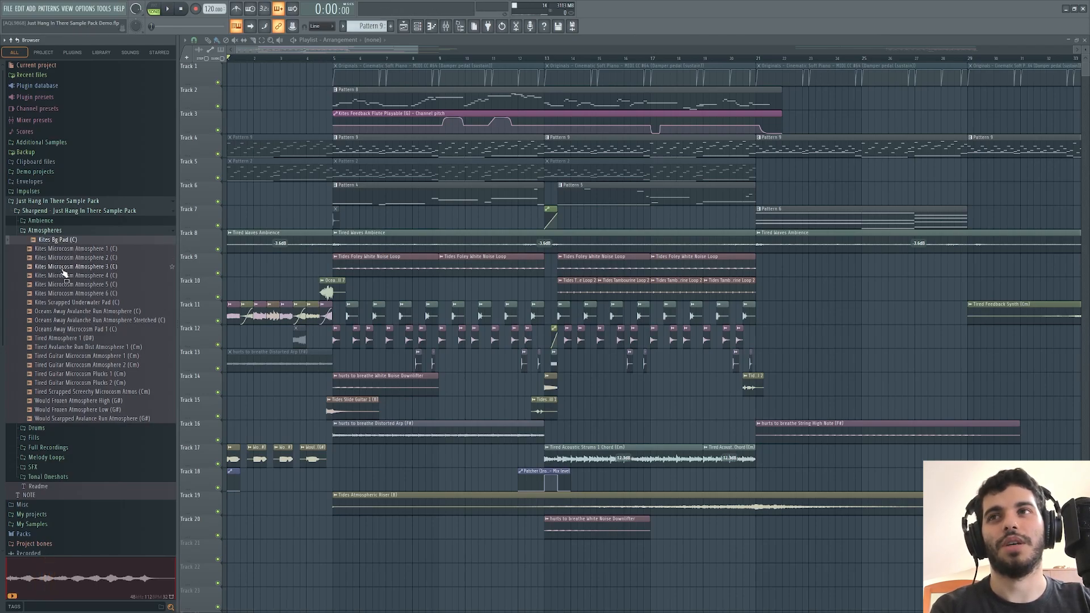
pyautogui.scroll(-3, 88, 290)
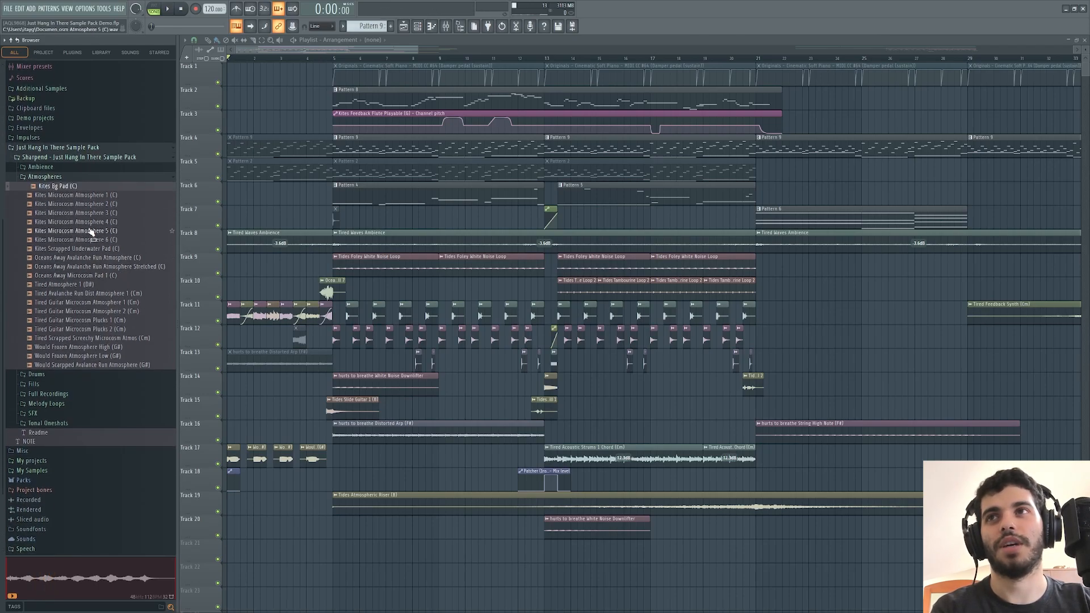
pyautogui.click(91, 231)
pyautogui.click(99, 250)
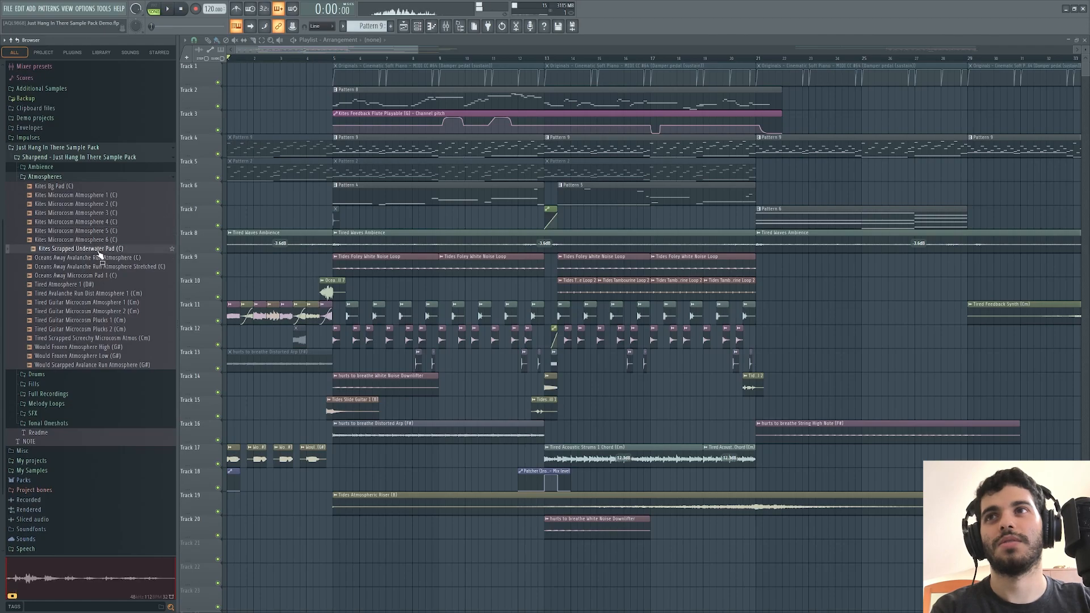
pyautogui.click(97, 259)
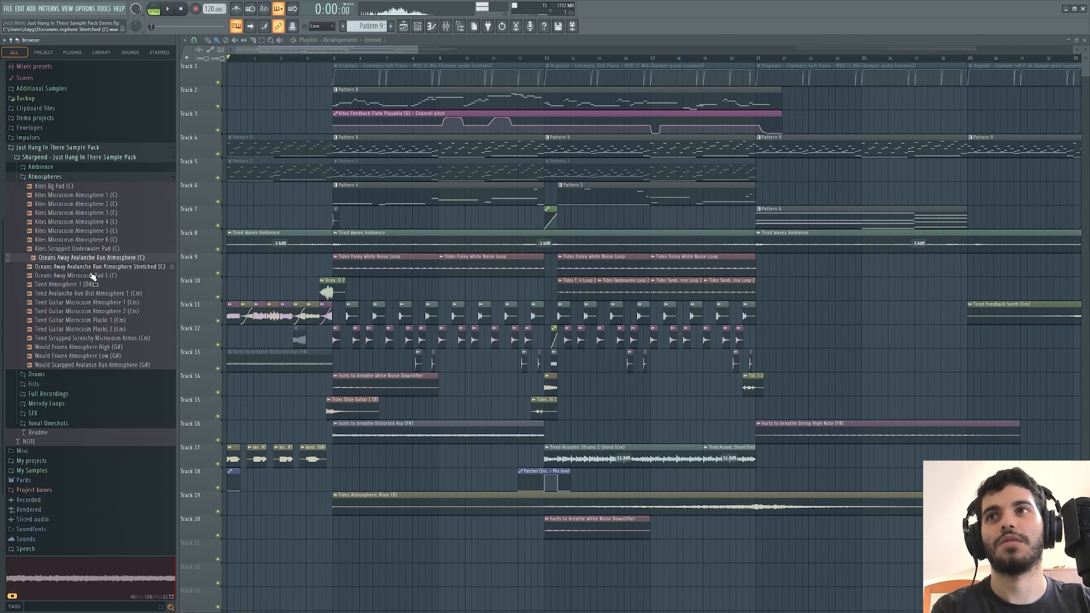
pyautogui.click(86, 302)
# Audition the Drums Loops samples, from Kites Egg Shaker and Kites Guitar Kick Loop to Tides Scrapped Metal Chain Loop and Tides Stomp Drum Loop.
pyautogui.click(78, 374)
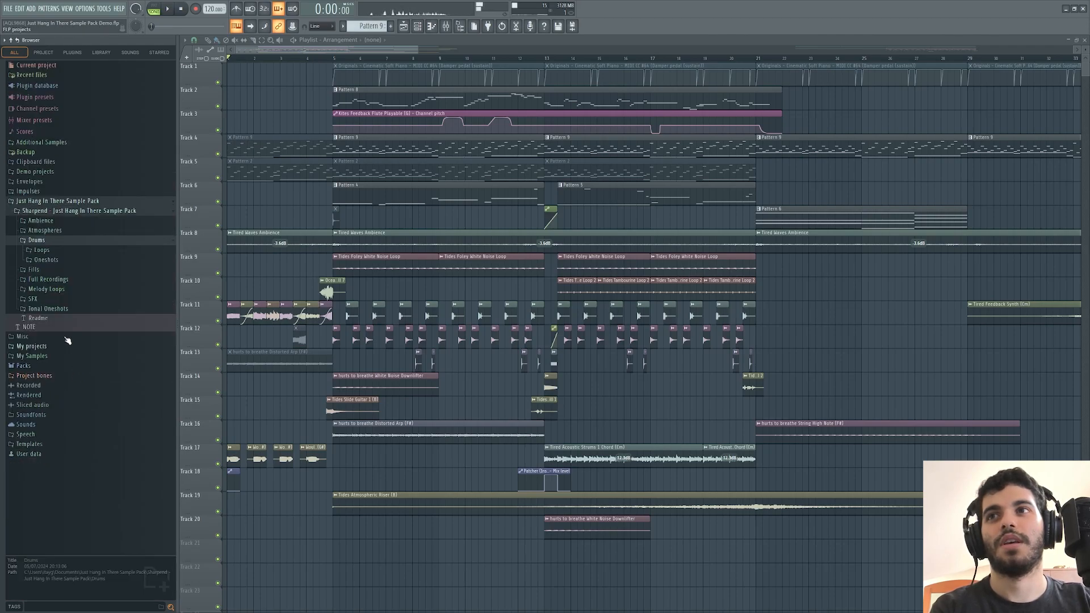
pyautogui.click(55, 252)
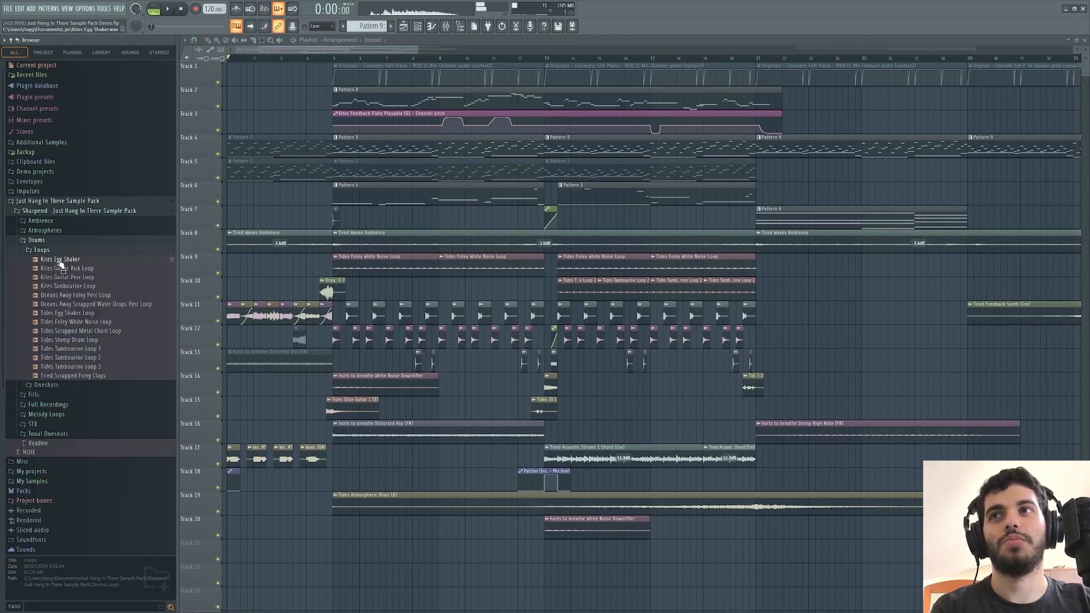
pyautogui.click(60, 261)
pyautogui.click(86, 270)
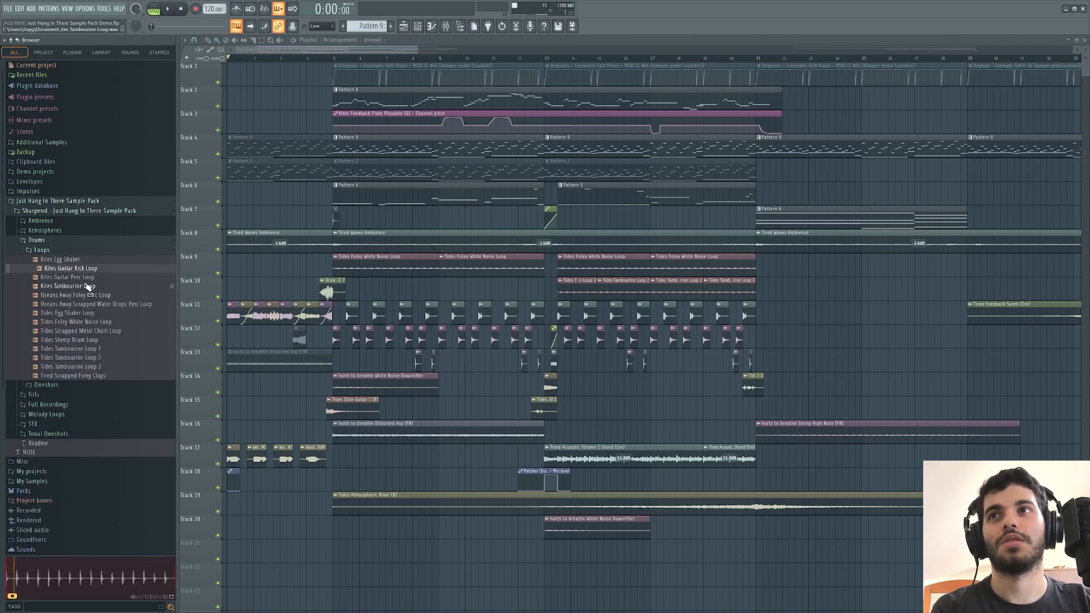
pyautogui.press('Down')
pyautogui.click(98, 305)
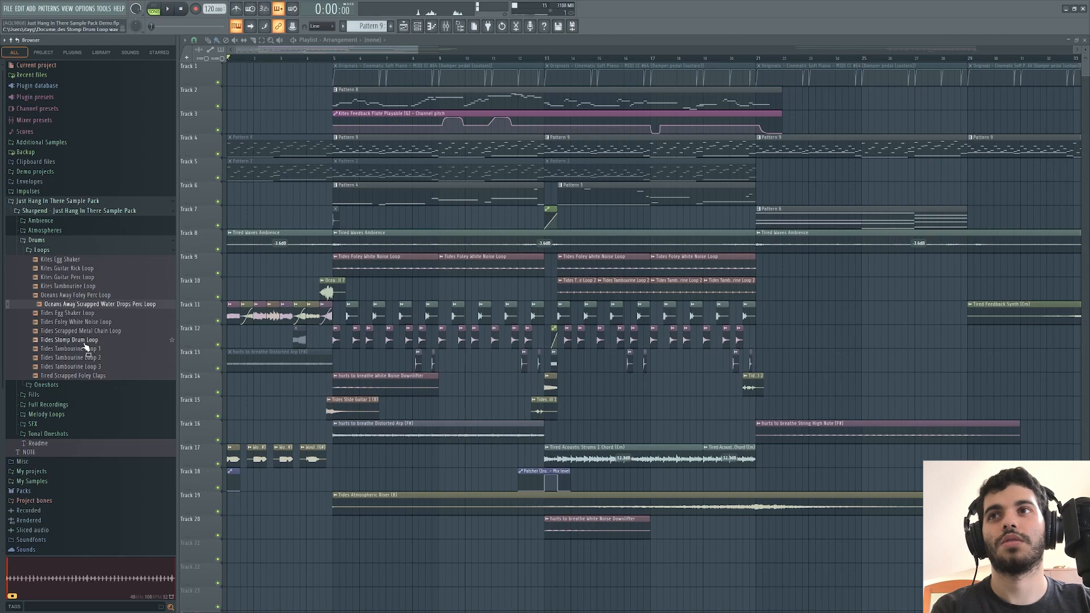
pyautogui.click(91, 331)
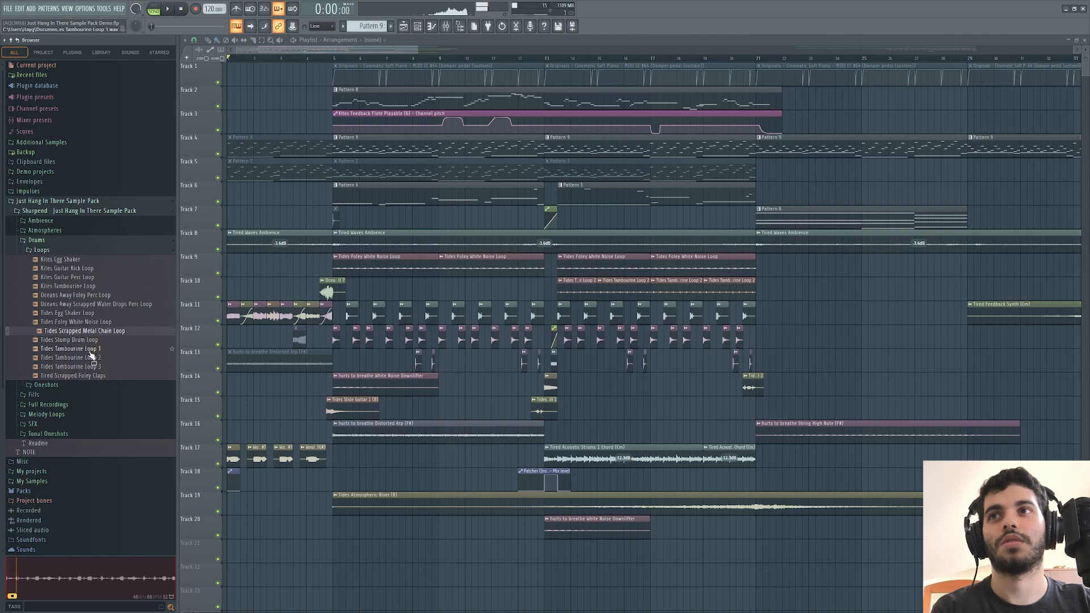
pyautogui.click(90, 350)
pyautogui.click(91, 340)
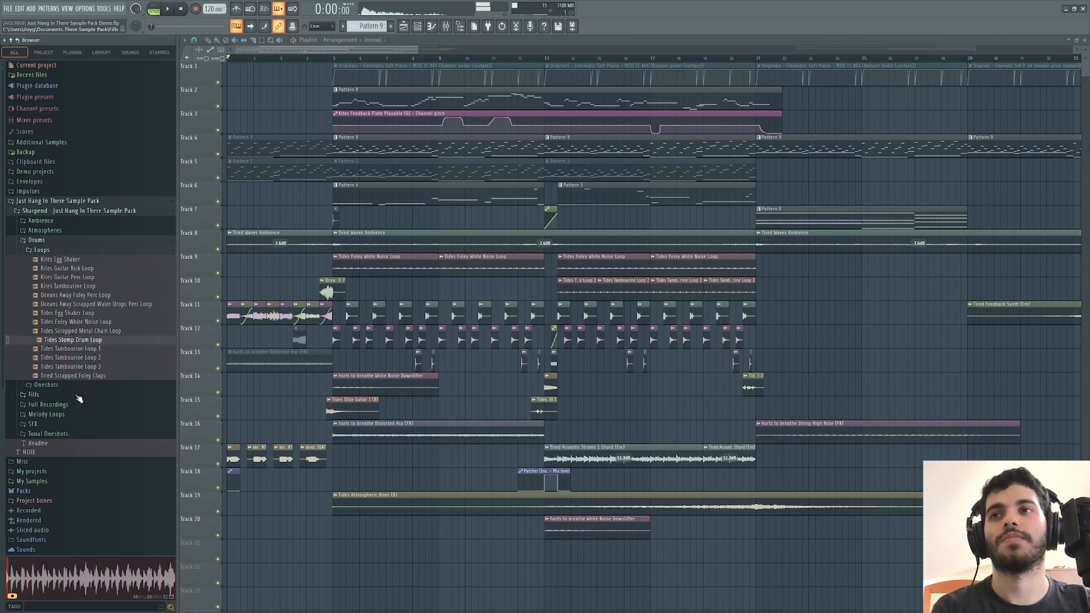
# Audition the Drums Oneshots samples, including the Tides Stomp Claps, Tides Stomp Kick and Tides Snap.
pyautogui.click(77, 386)
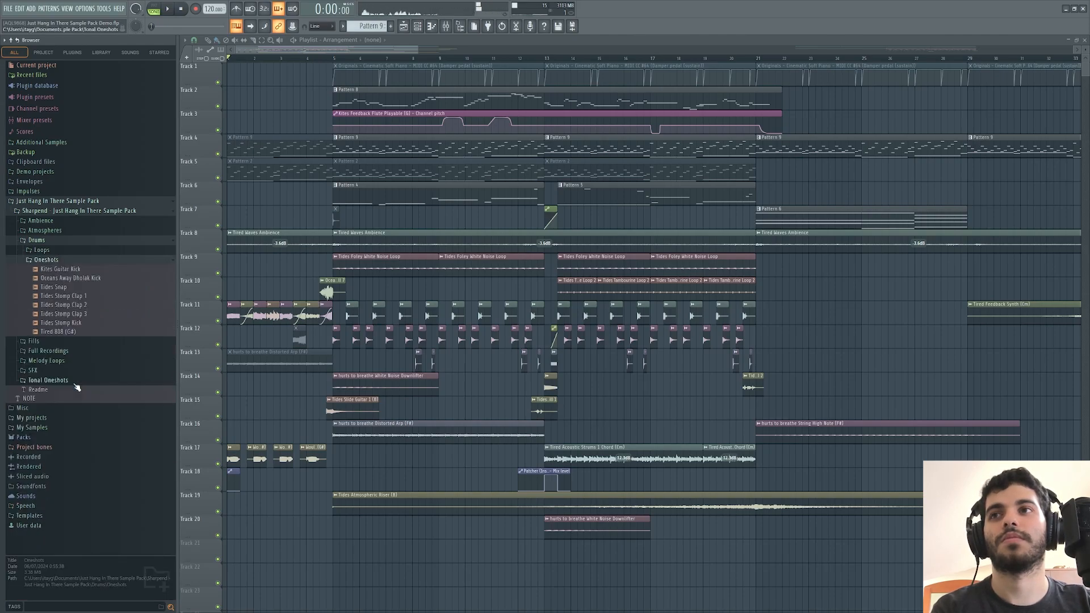
pyautogui.click(72, 298)
pyautogui.click(72, 315)
pyautogui.click(73, 323)
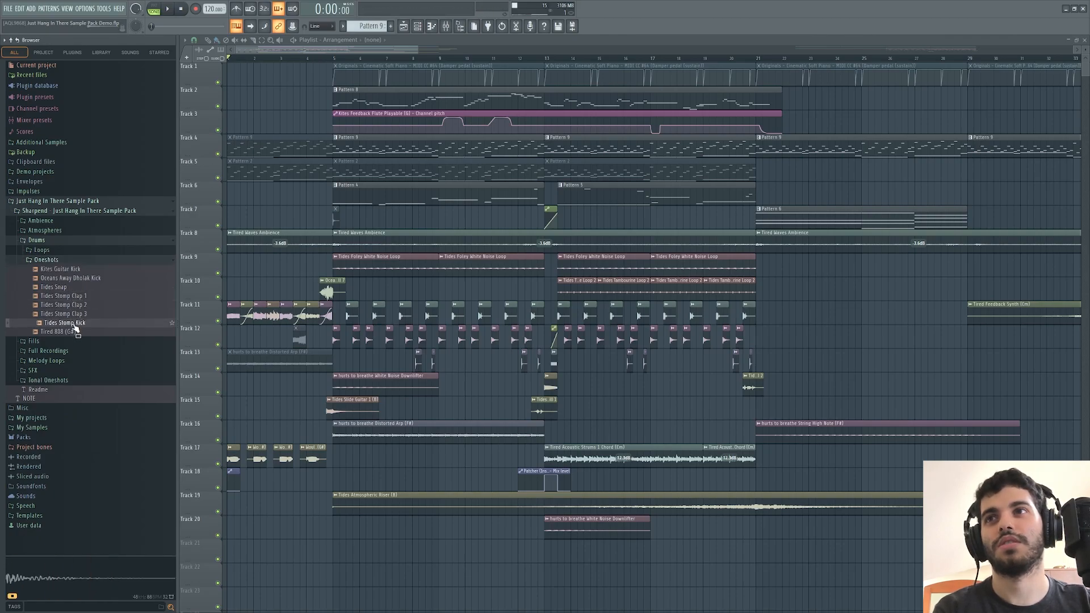
pyautogui.click(74, 332)
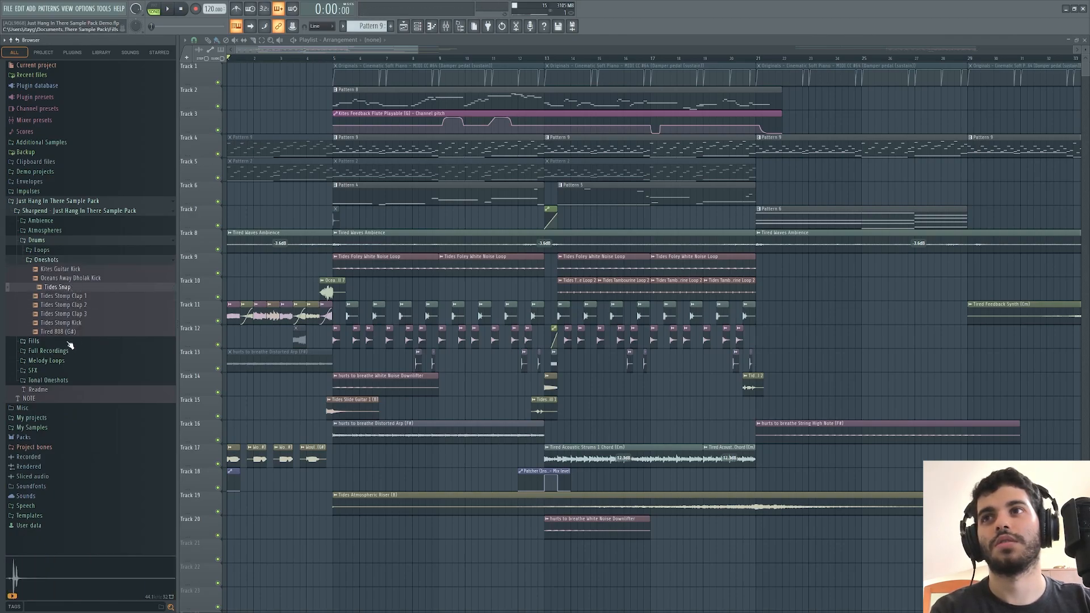
# Audition samples in the Fills folder, covering the birds, synth, guitar powerchord, Oceans Away Ear Candy and Tides Foley fills.
pyautogui.click(62, 341)
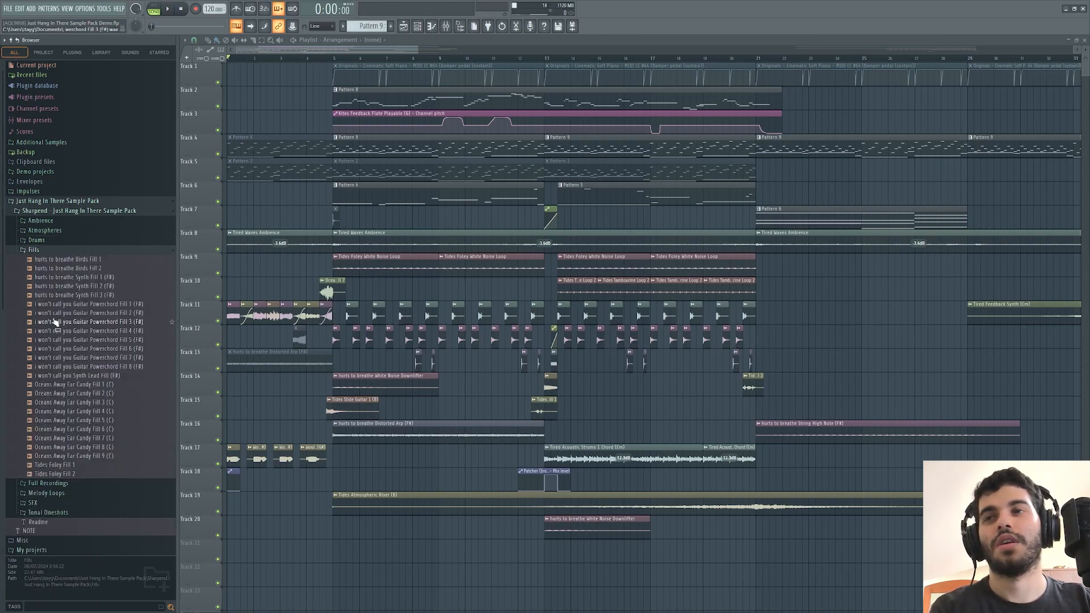
pyautogui.click(88, 268)
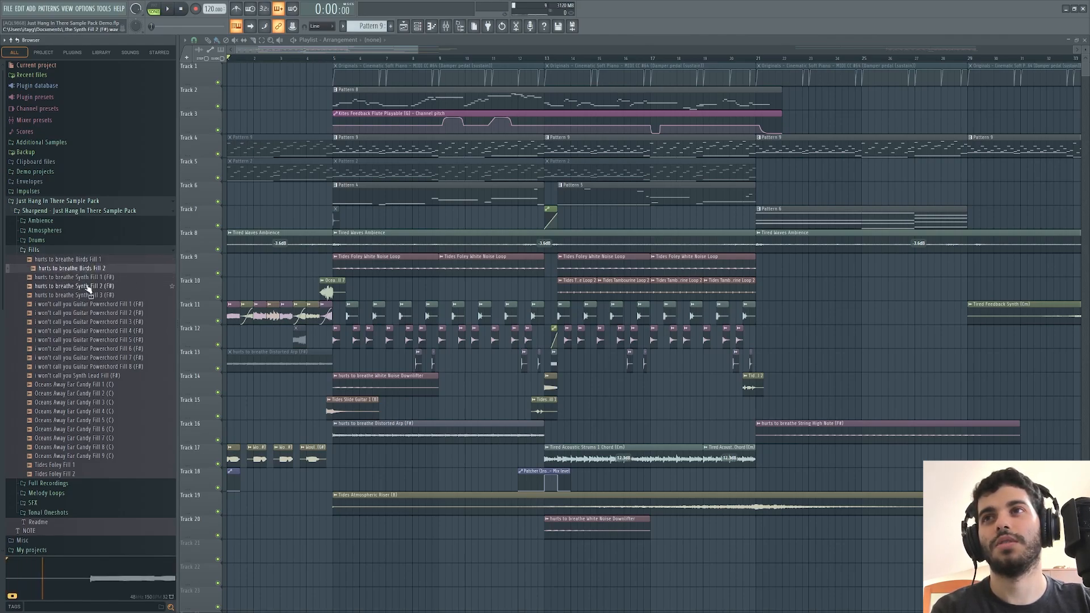
pyautogui.click(94, 277)
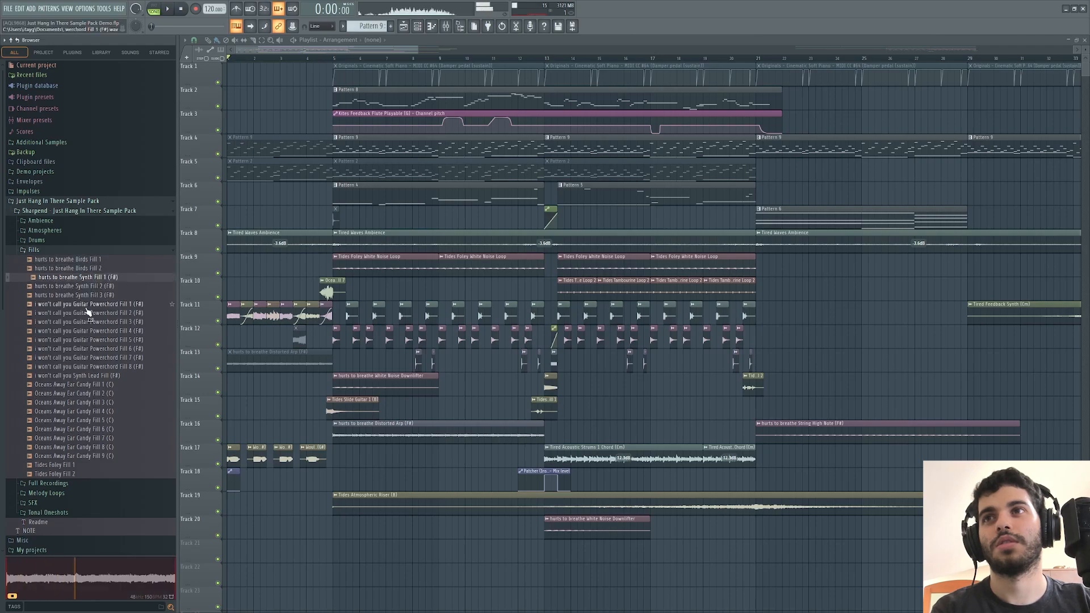
pyautogui.click(89, 341)
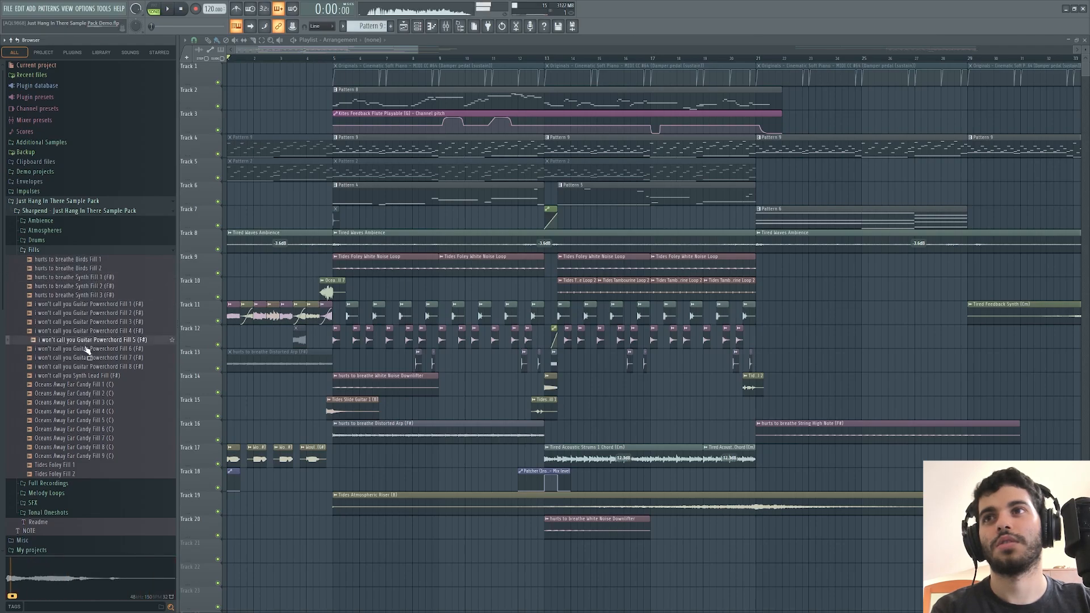
pyautogui.click(89, 385)
pyautogui.click(91, 393)
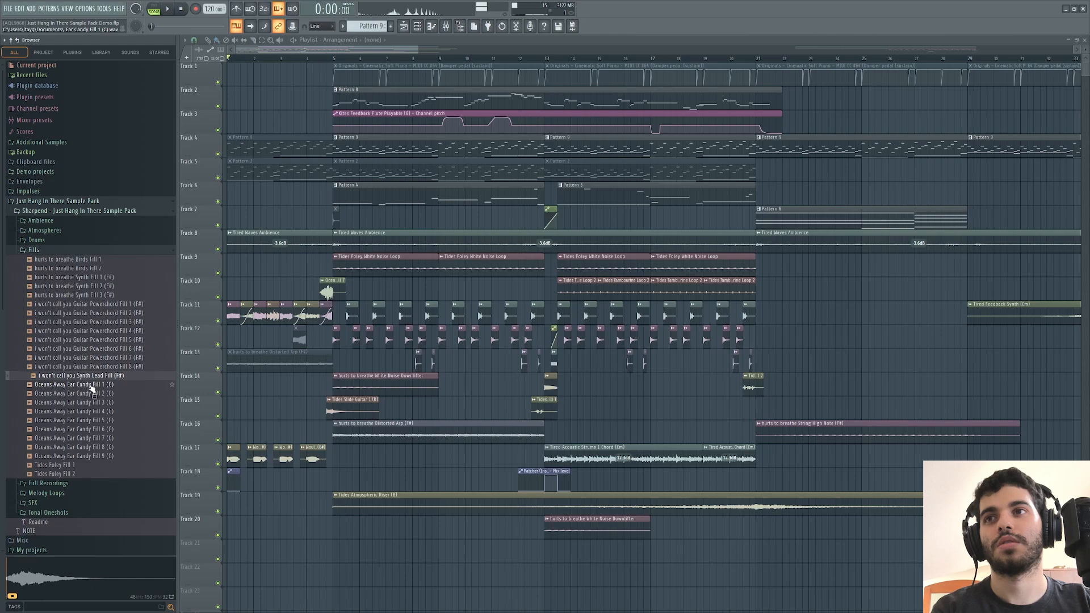
pyautogui.click(86, 402)
pyautogui.click(84, 429)
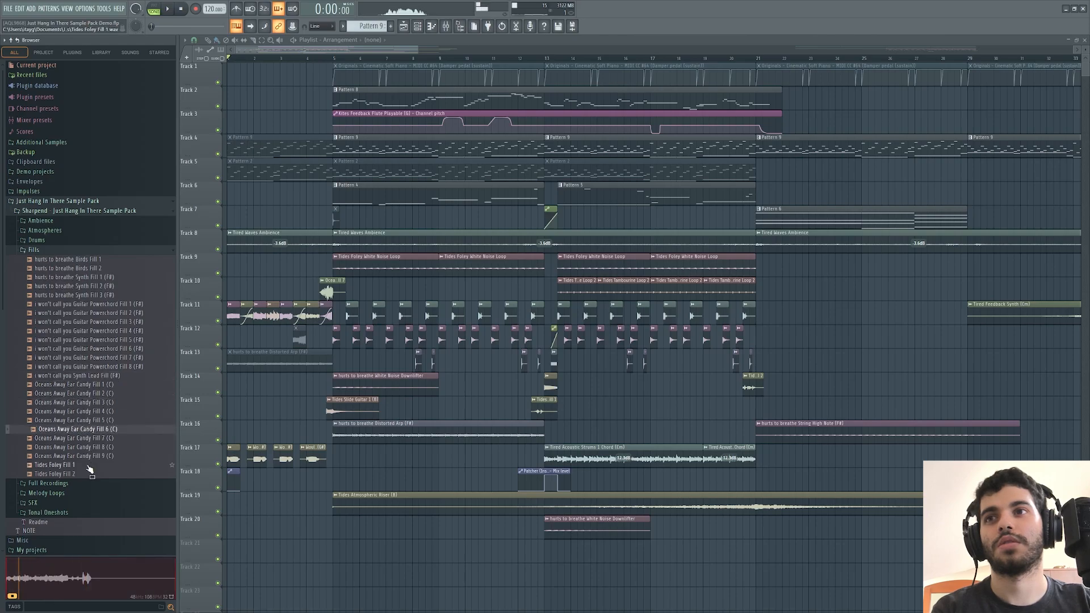
pyautogui.click(80, 465)
# Audition the Full Recordings samples: 3 Frozen Pentatonic Chords Microcosm, Distorted Pluck Microcosm and Tides Sparkly Tambourine Recording.
pyautogui.click(73, 483)
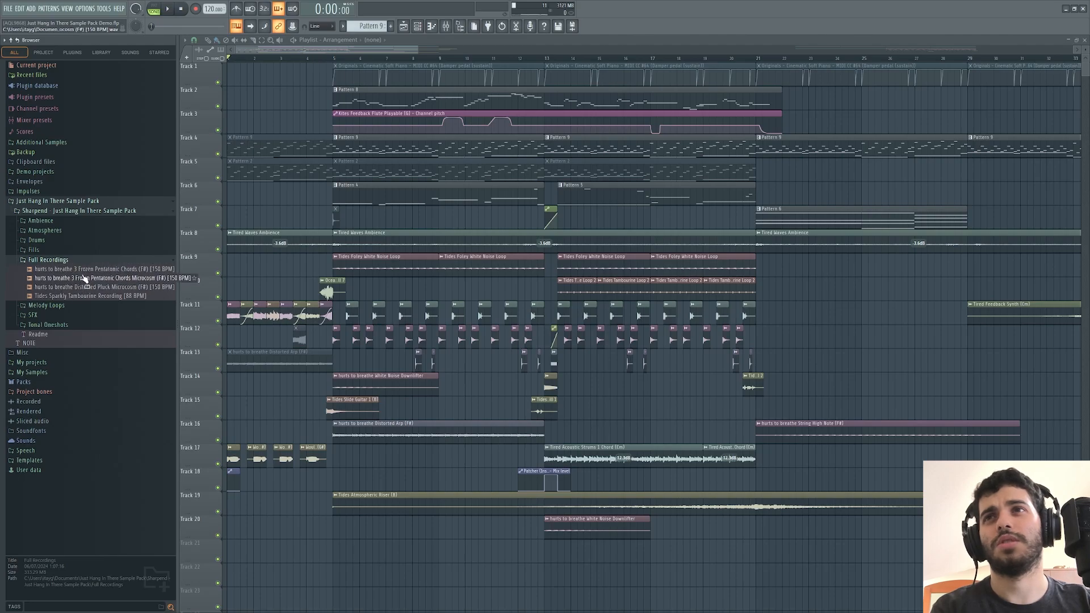
pyautogui.click(72, 279)
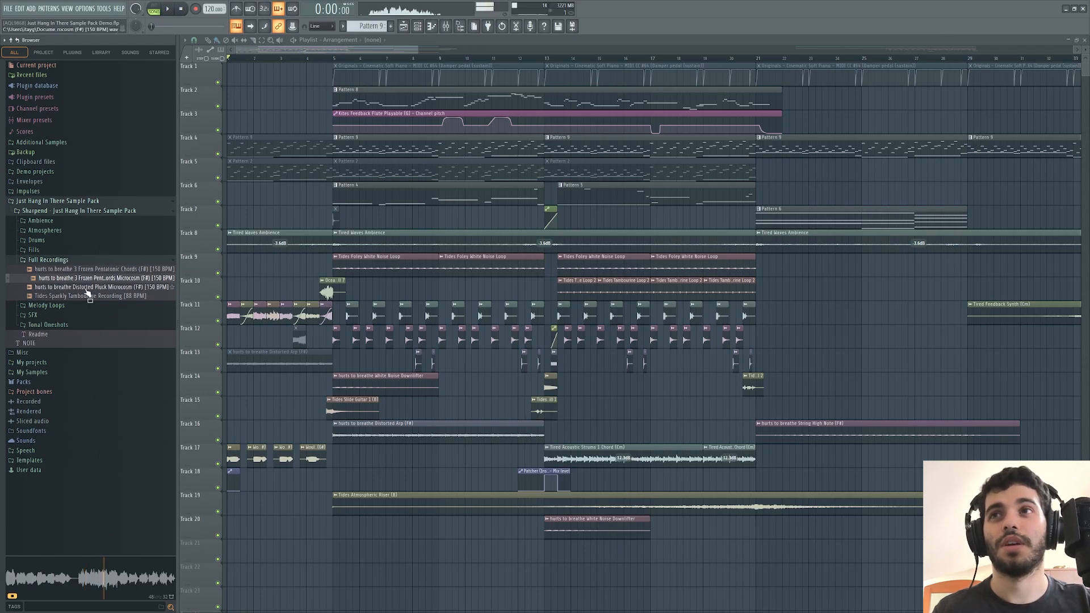
pyautogui.click(88, 287)
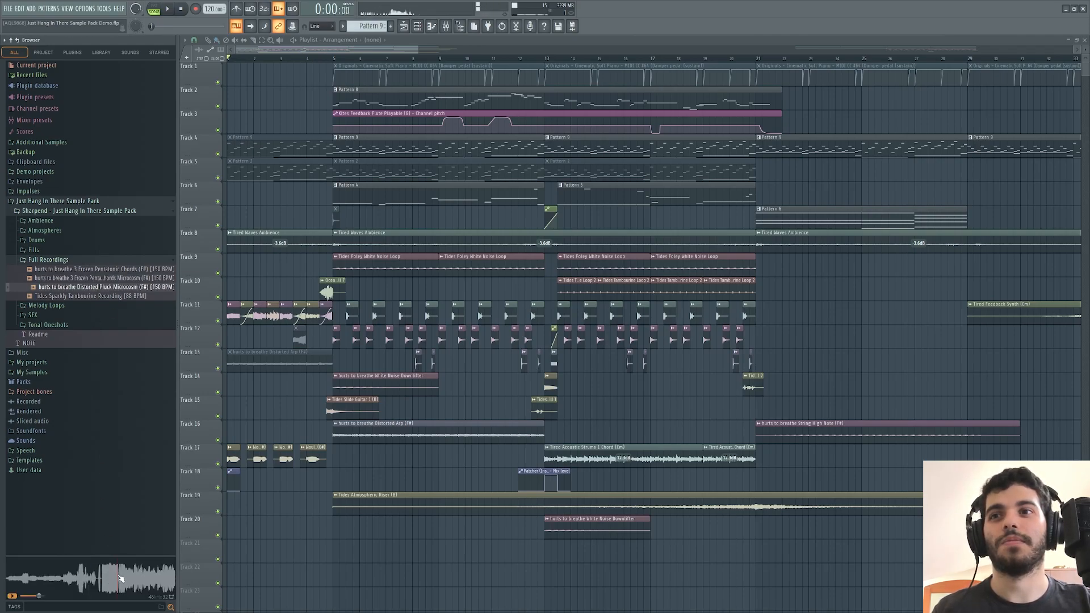
pyautogui.click(105, 296)
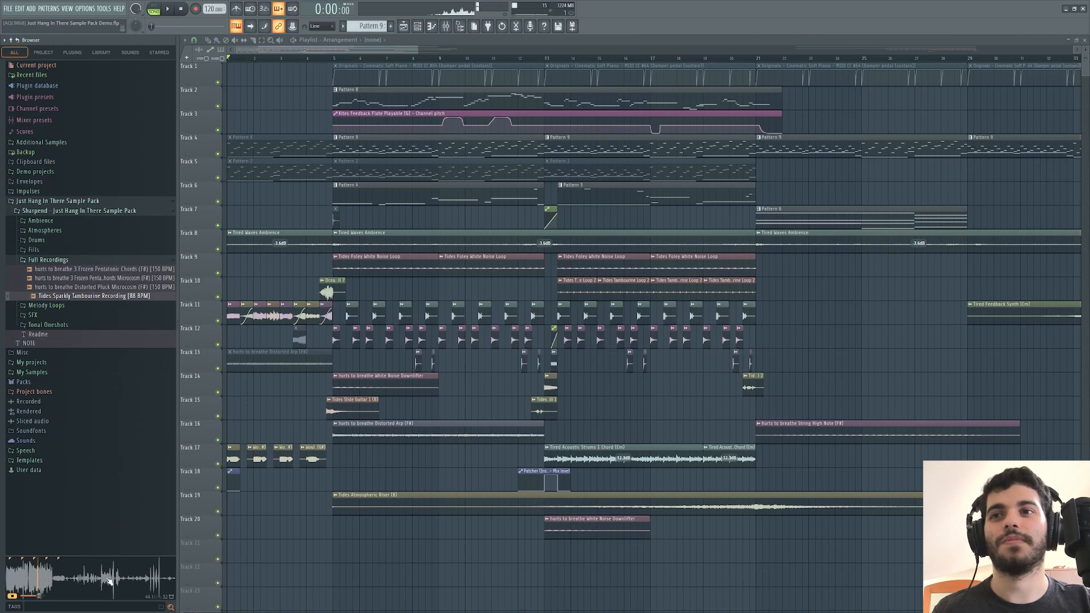
# Audition the Melody Loops samples, including hurts to breathe Distorted Arp, Kites Feedback Flute Improvs, Tides Guitar Feedback Synths and Tired Acoustic Strums 1 Chord.
pyautogui.click(48, 304)
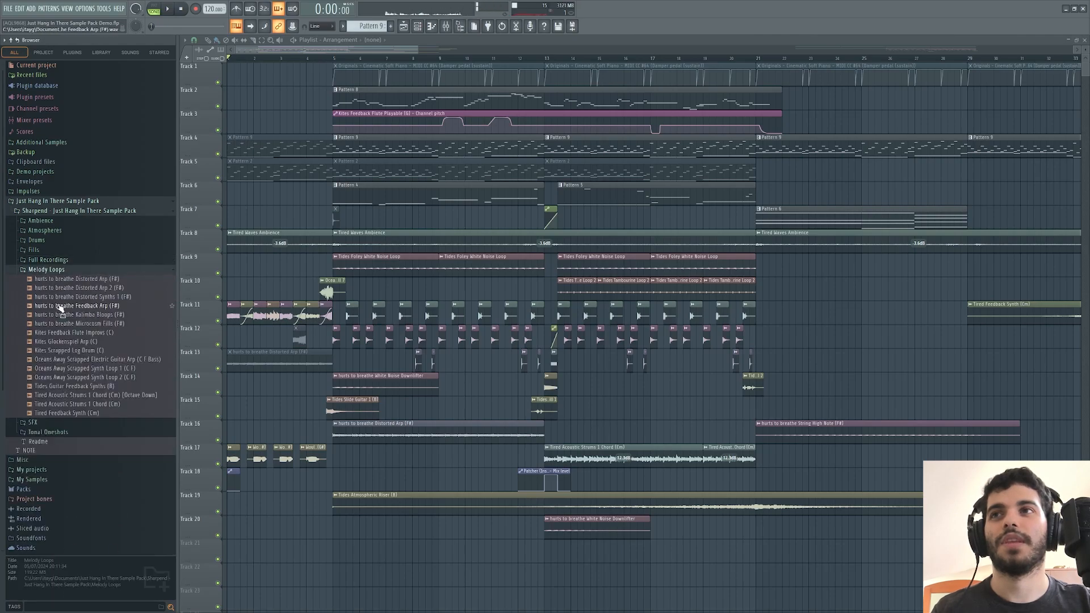
pyautogui.click(67, 279)
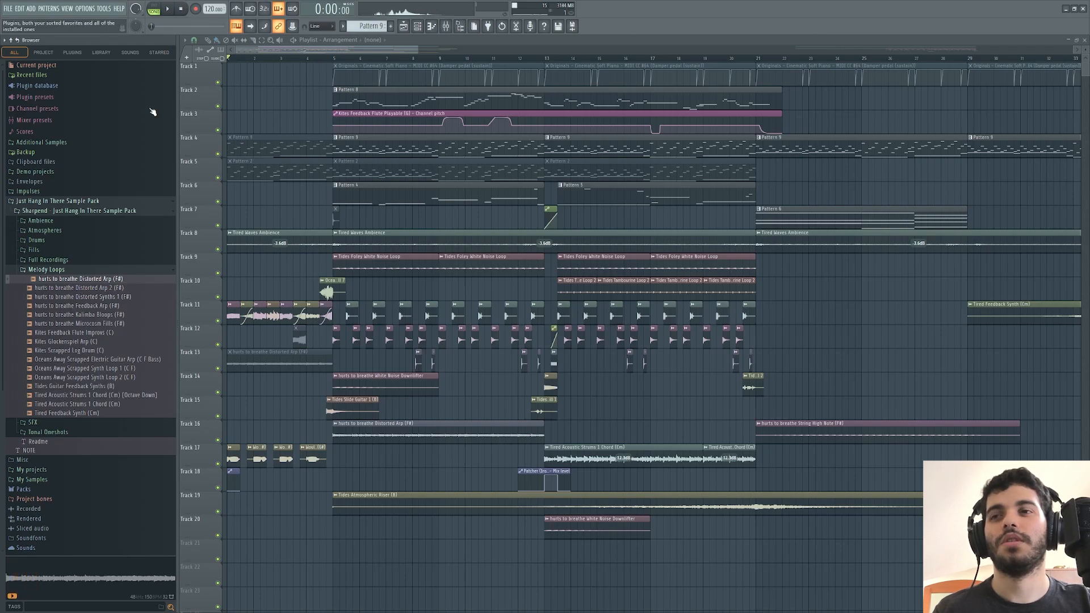
pyautogui.click(79, 332)
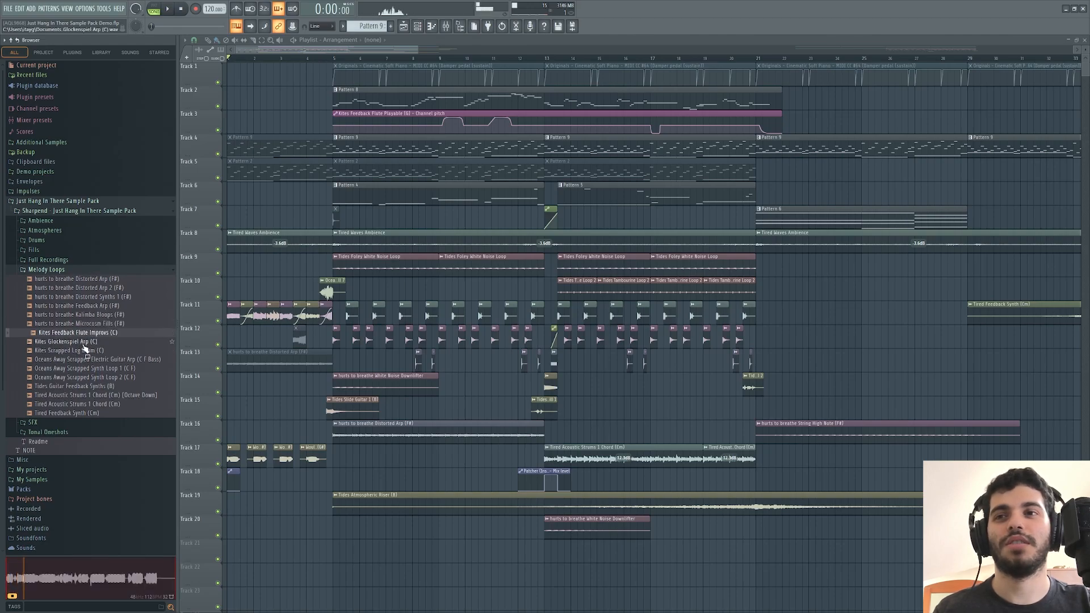
pyautogui.click(83, 344)
pyautogui.click(82, 368)
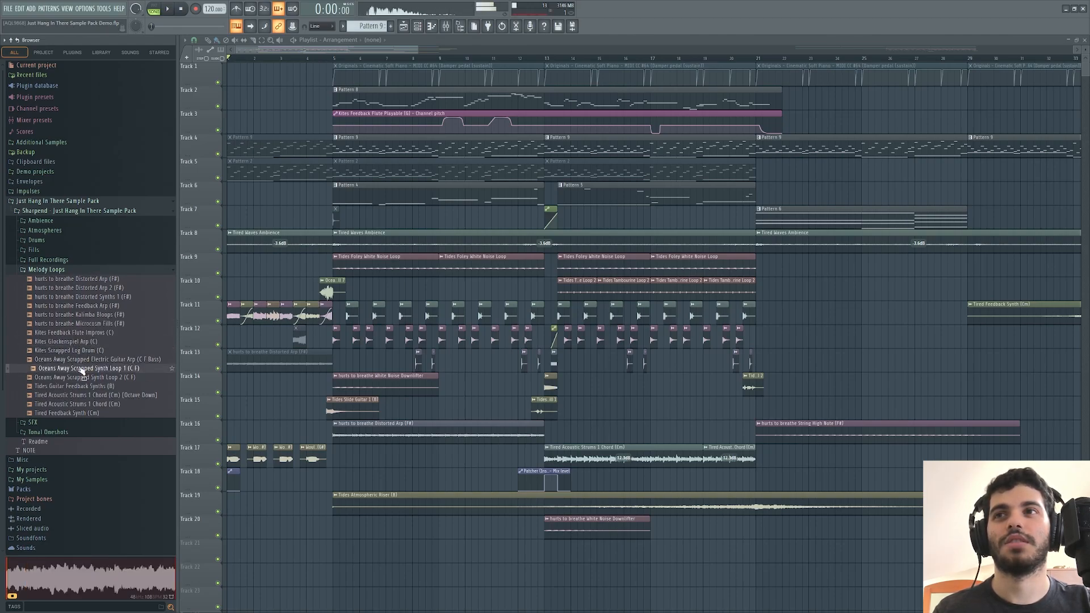
pyautogui.click(85, 351)
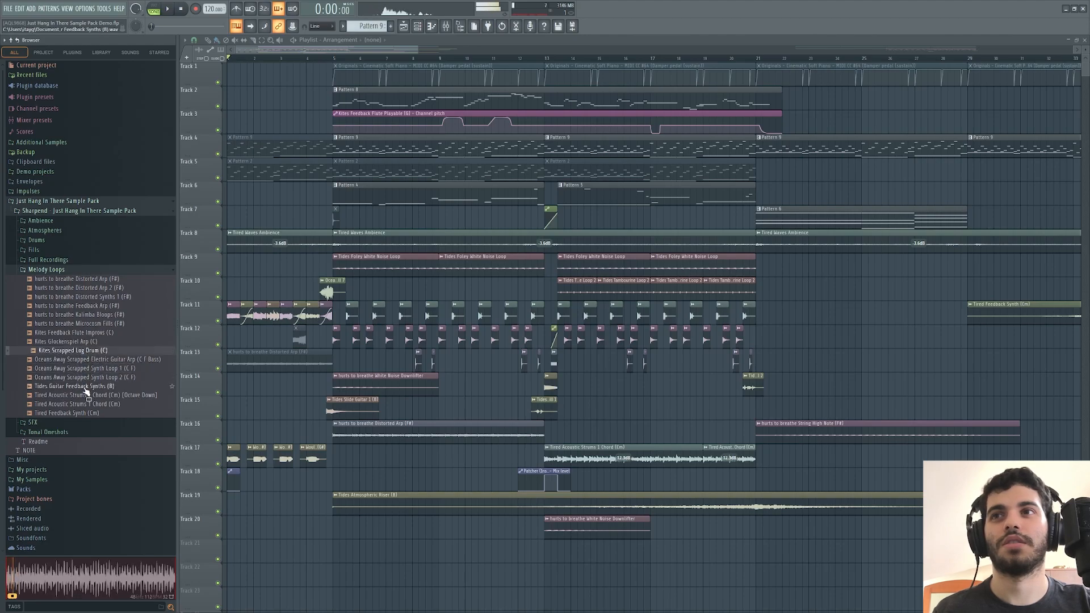
pyautogui.click(86, 386)
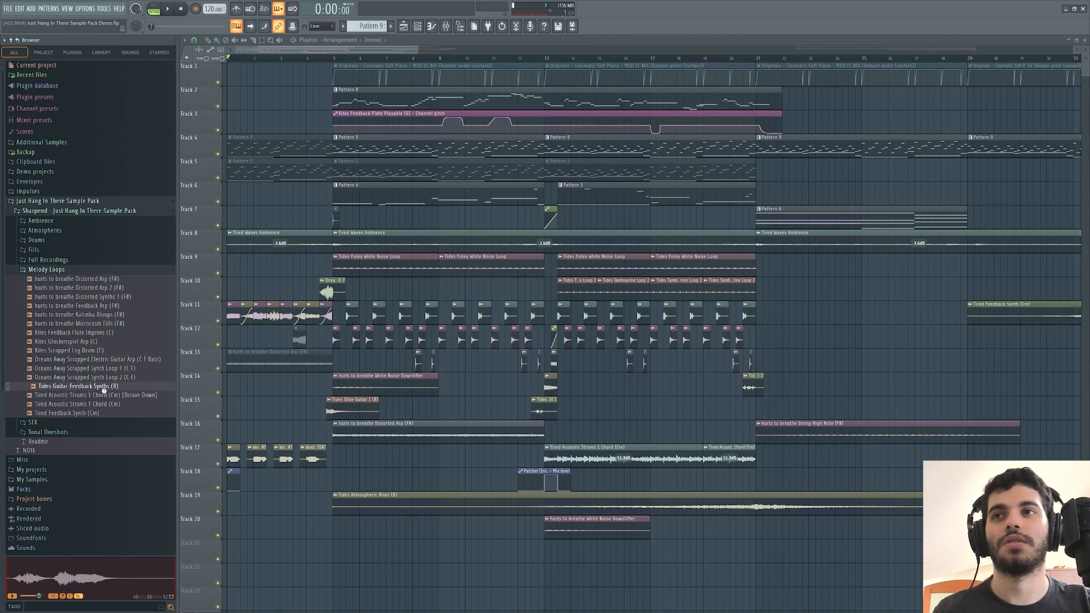
pyautogui.click(113, 360)
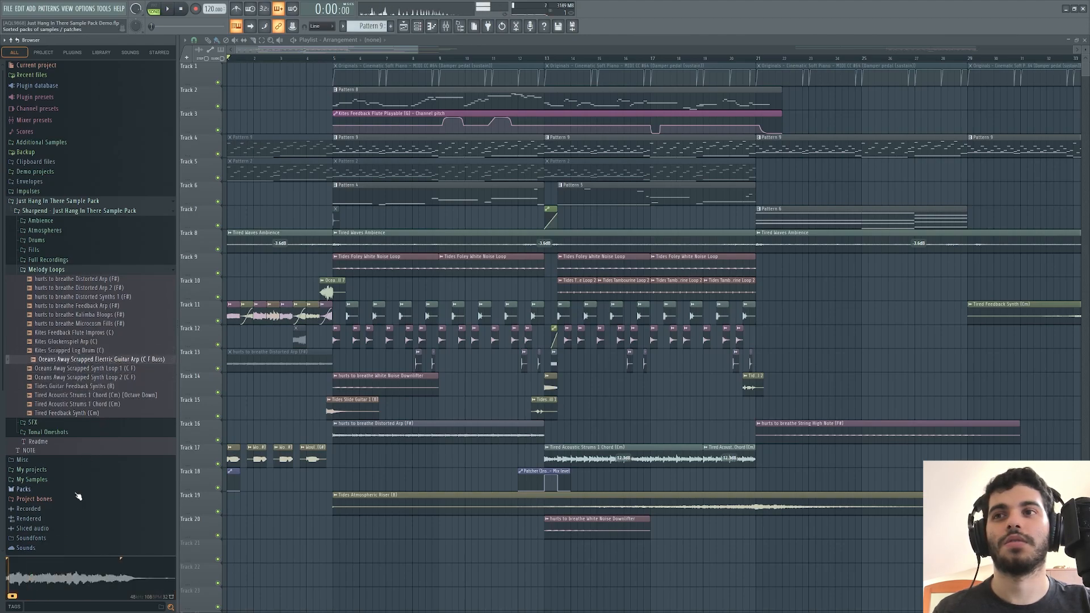
pyautogui.click(97, 405)
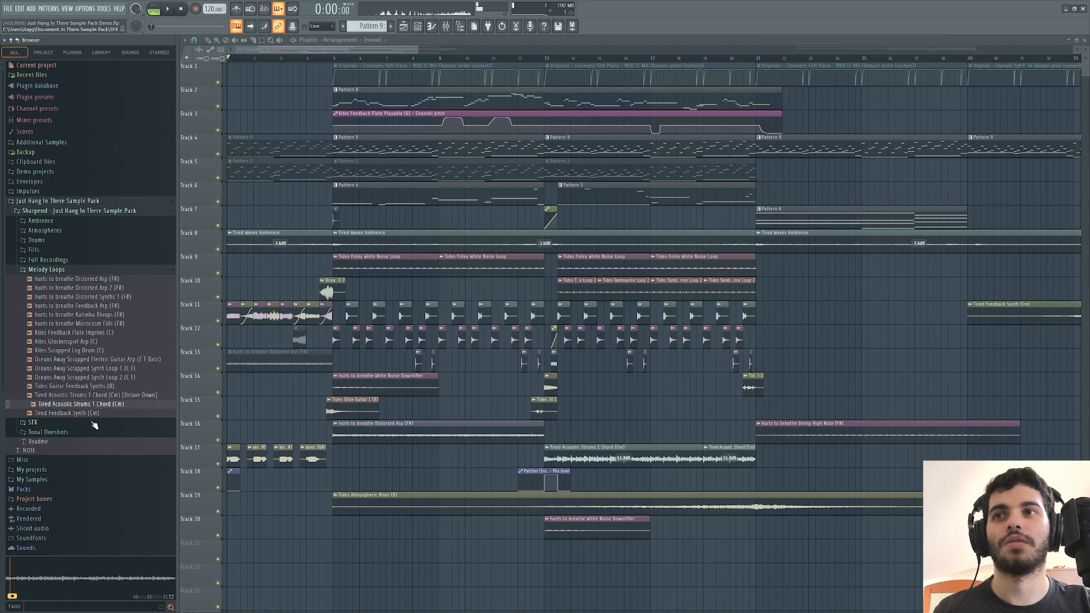
# Audition the SFX folder's hurts to breathe Atmospheric Riser, Laser Riser 1, Synth Birds and Tape Stop samples, plus the i won't call you Guitar Powerchord Riser.
pyautogui.click(94, 424)
pyautogui.click(99, 292)
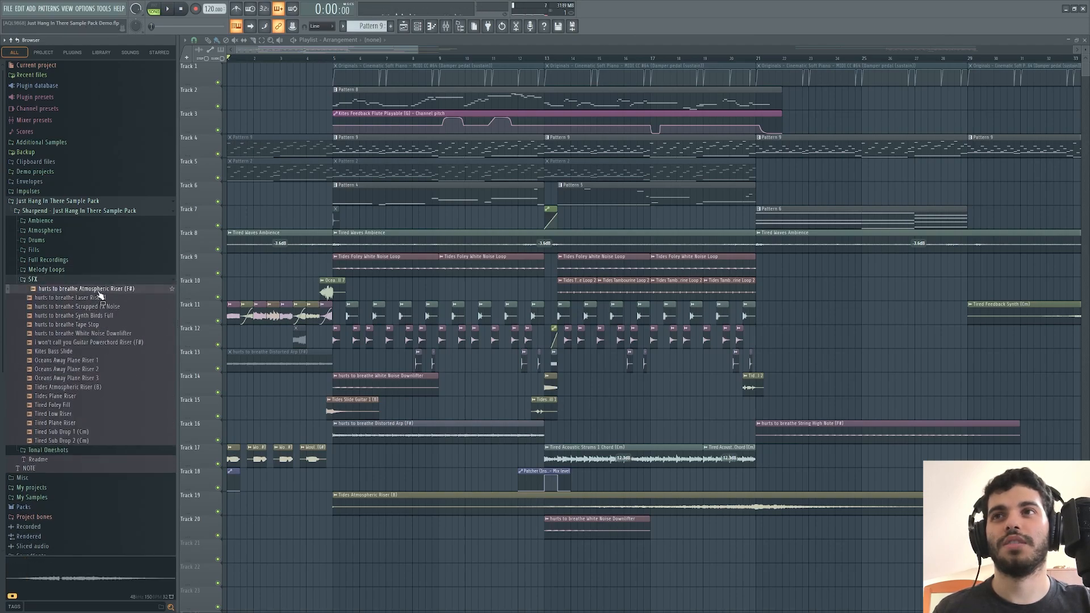
pyautogui.click(97, 299)
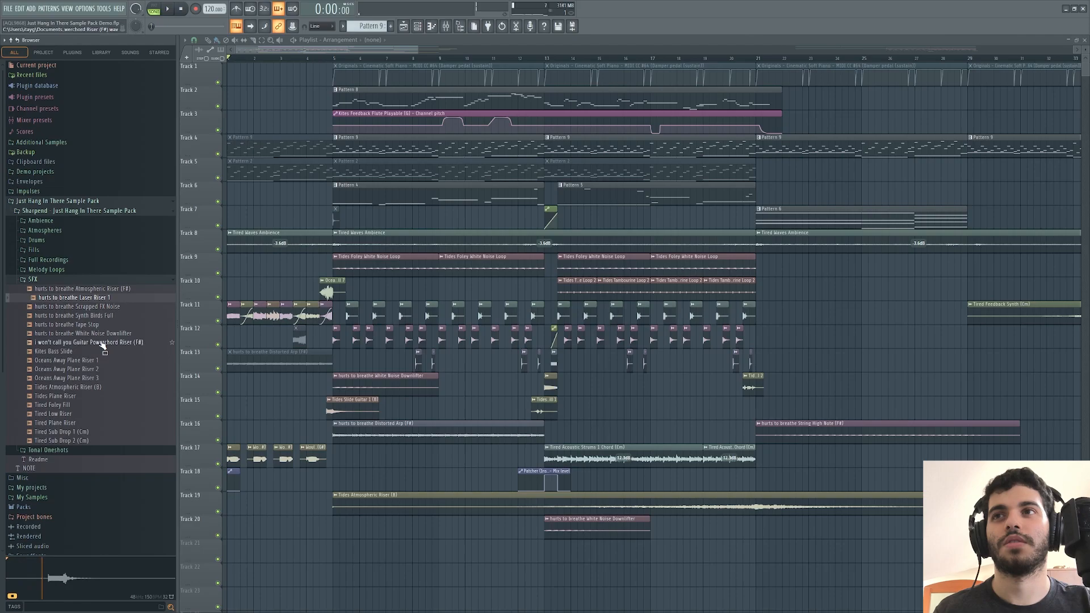
pyautogui.click(98, 316)
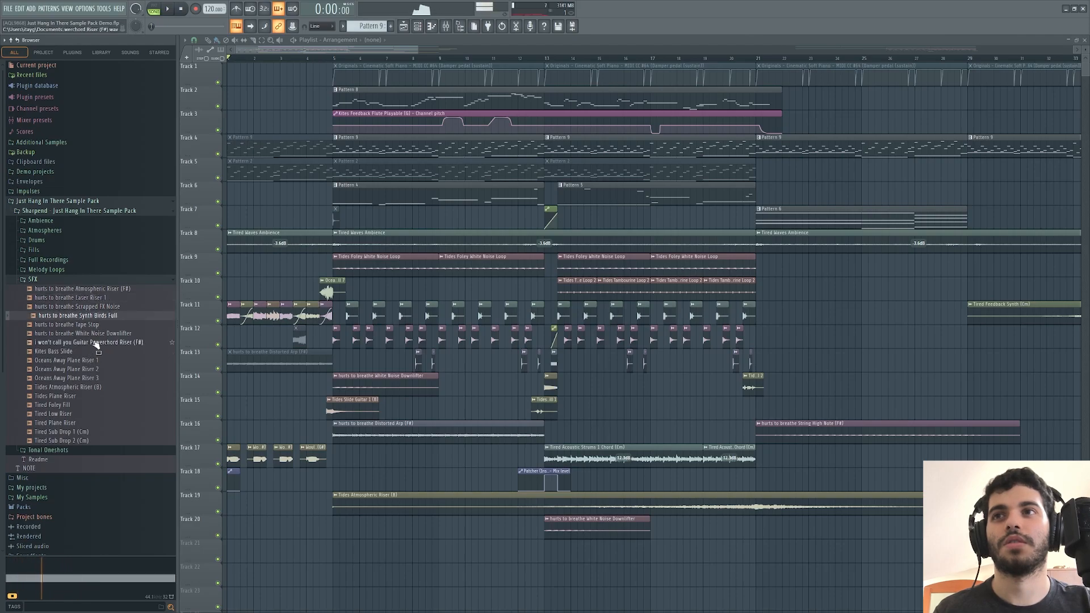
pyautogui.click(96, 343)
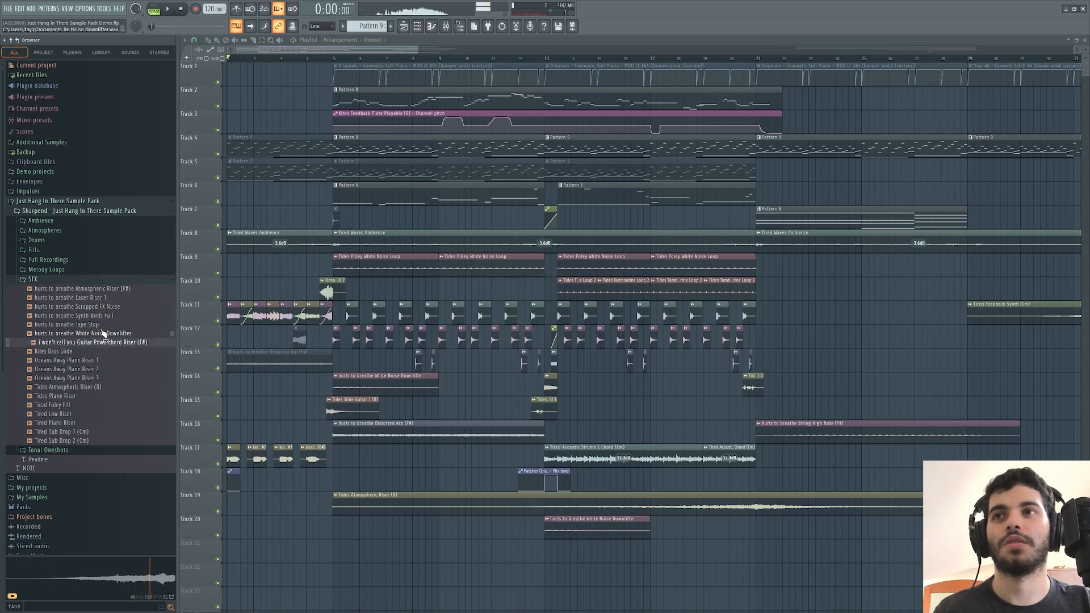
pyautogui.click(100, 326)
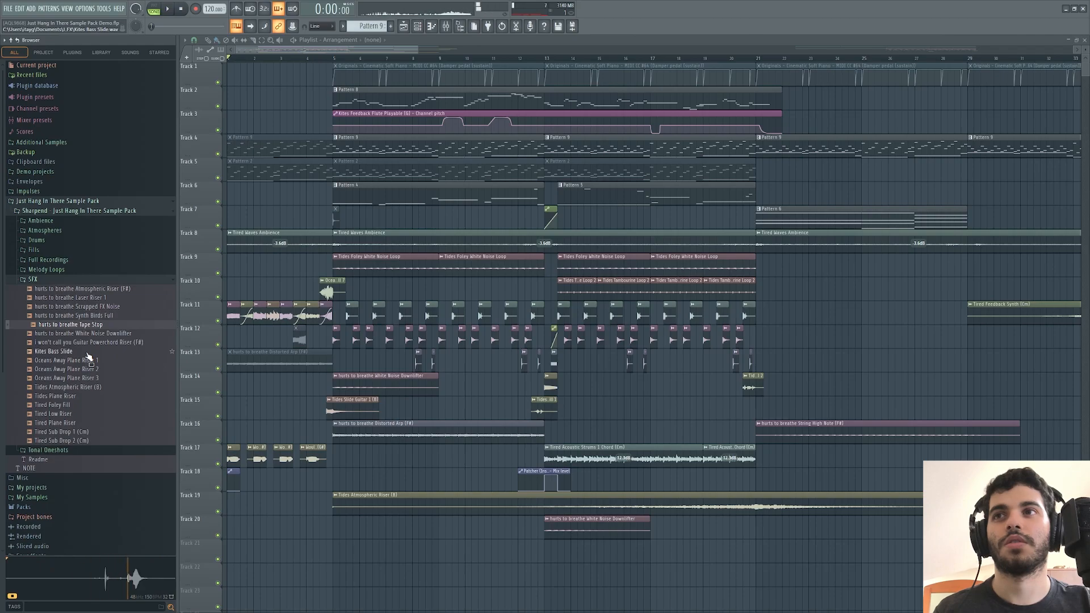
# Audition further SFX samples: Kites Bass Slide, Tired Foley Fill, Tired Sub Drop 1 and Tired Sub Drop 2.
pyautogui.click(87, 352)
pyautogui.click(73, 405)
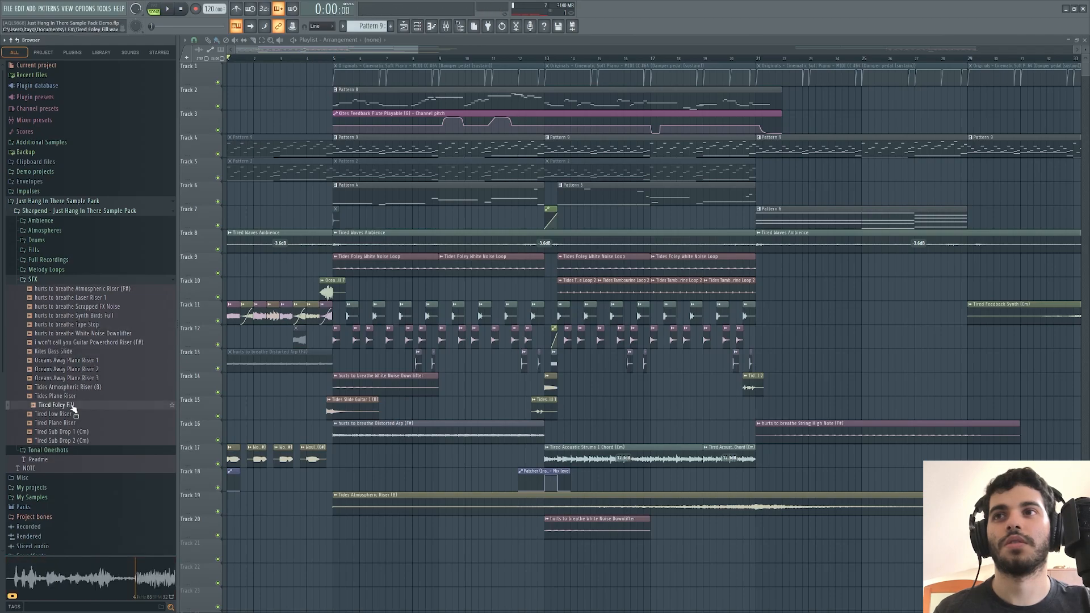
pyautogui.click(77, 433)
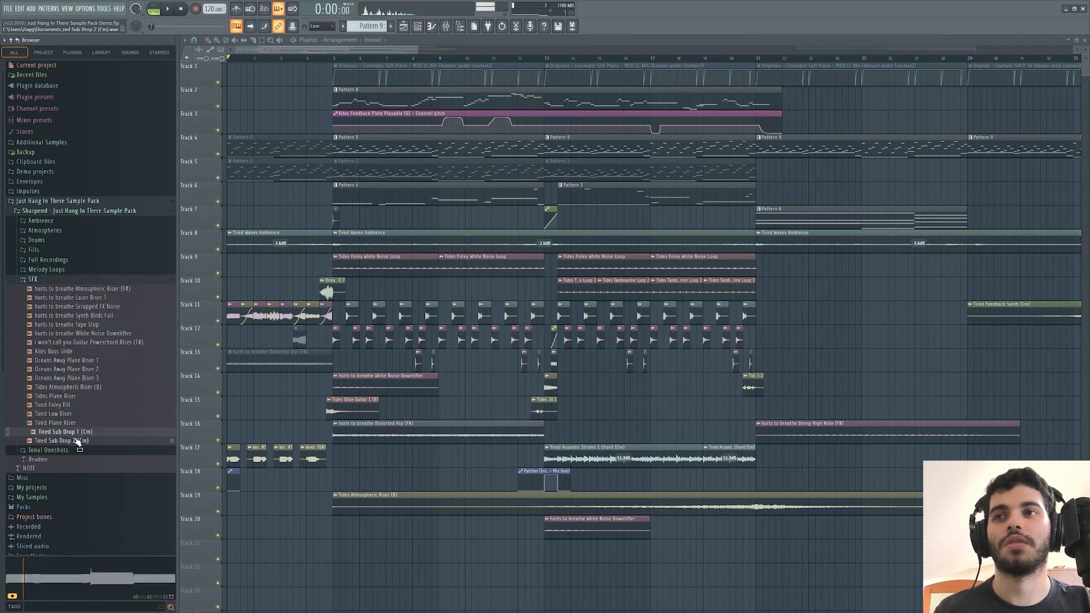
pyautogui.click(78, 441)
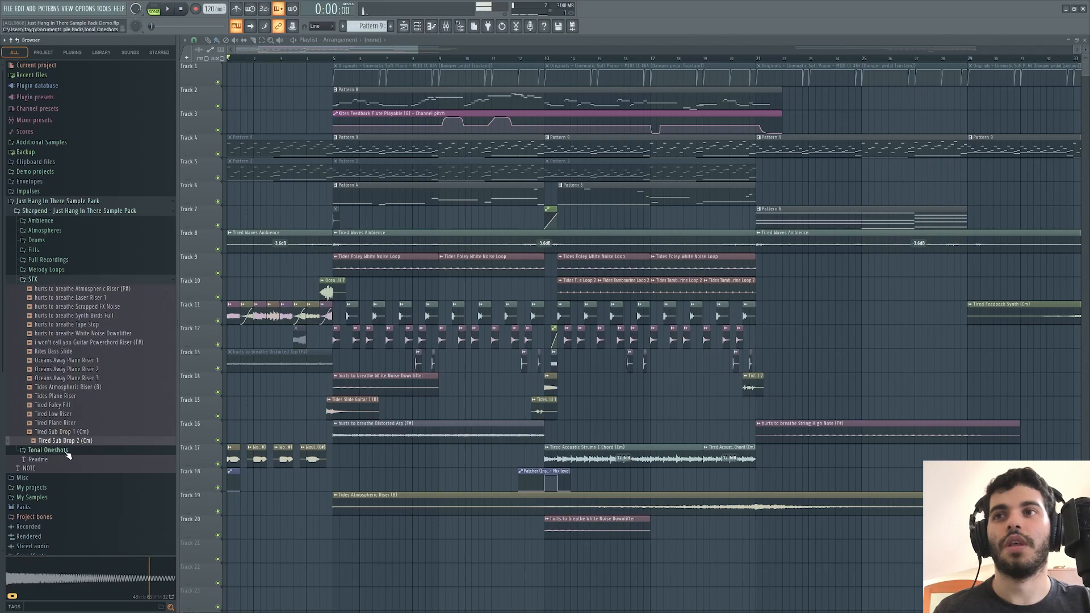
# Audition Tonal Oneshots samples: Tides Slide Guitar 5, Would Bass Stab, Tides Swirly Saw Oneshot, Tides Lead Oneshot 1 and Sailing Away Stretched Guitar 2.
pyautogui.click(67, 453)
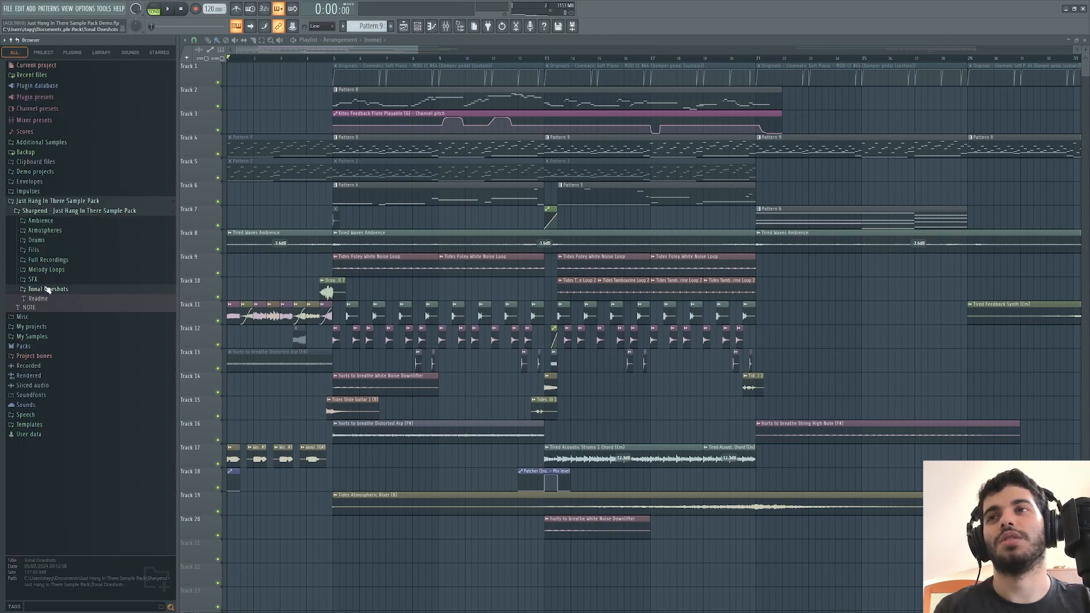
pyautogui.click(48, 290)
pyautogui.scroll(-5, 80, 312)
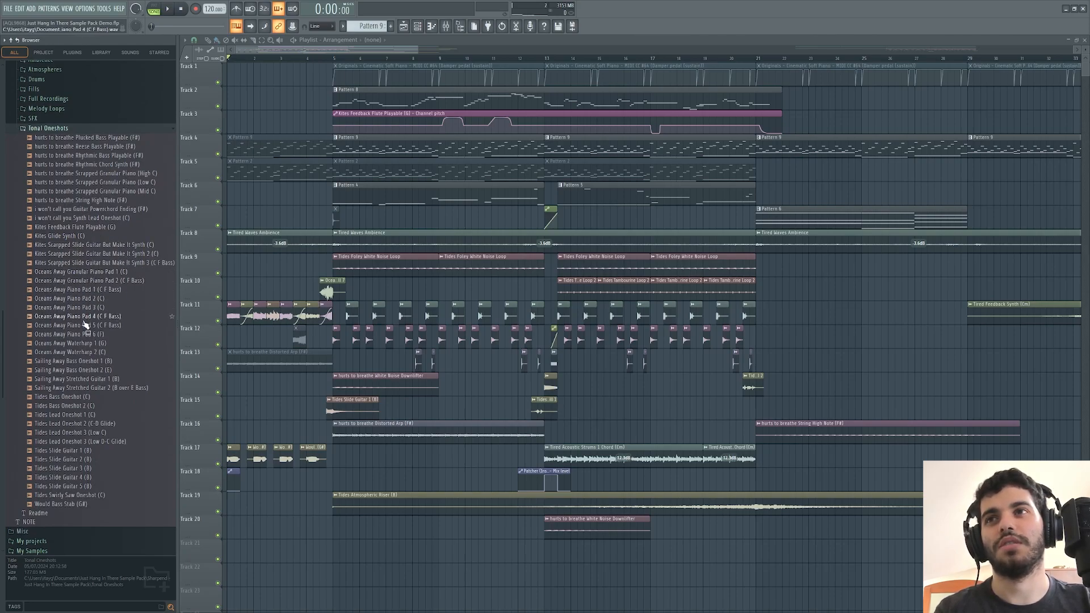
pyautogui.click(87, 488)
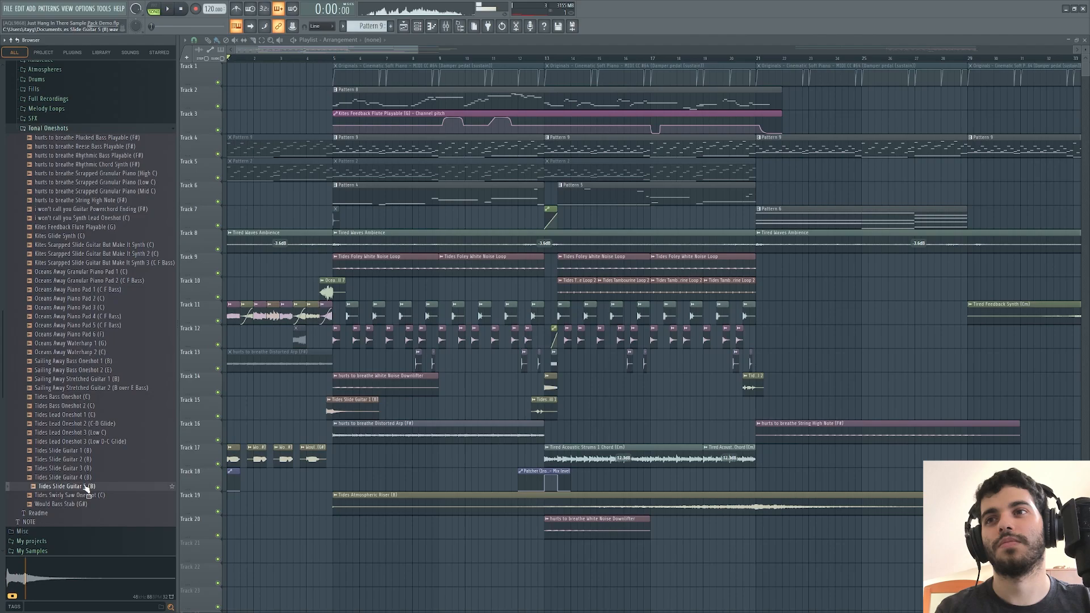
pyautogui.click(86, 496)
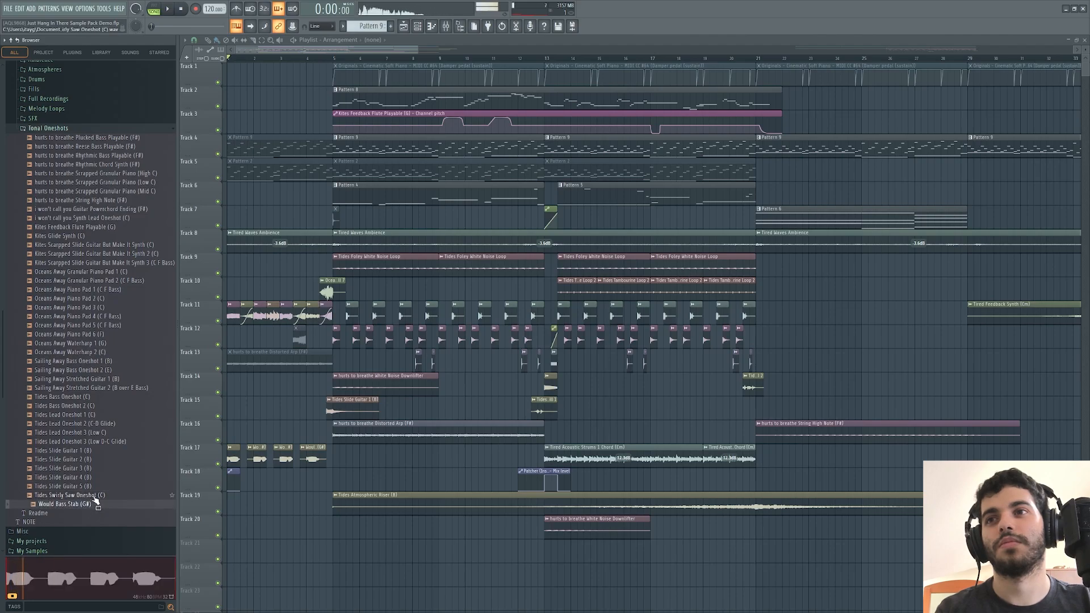
pyautogui.click(93, 496)
pyautogui.click(91, 415)
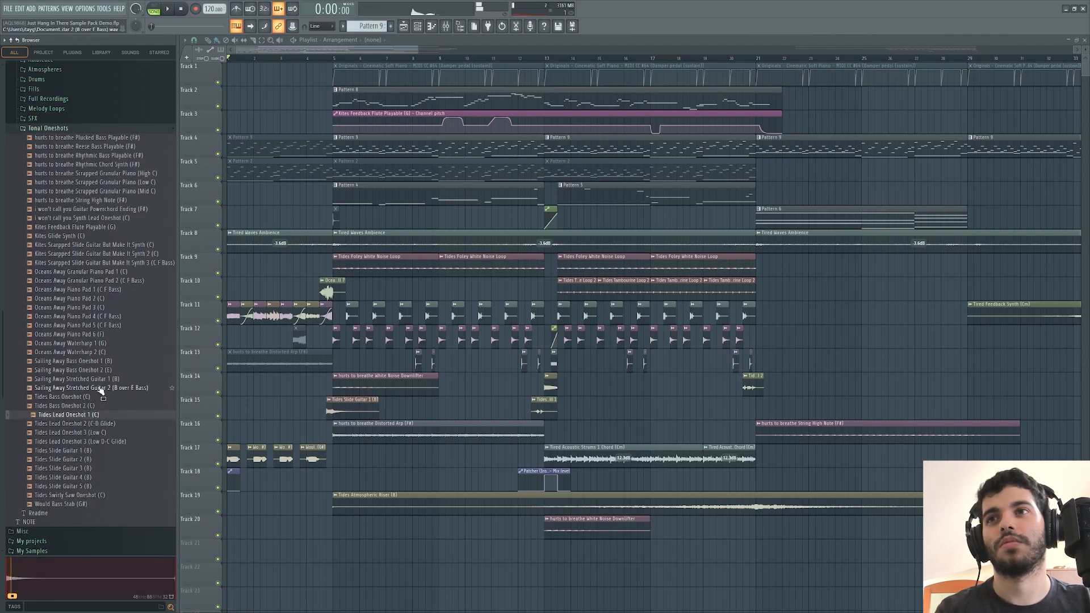
pyautogui.click(98, 388)
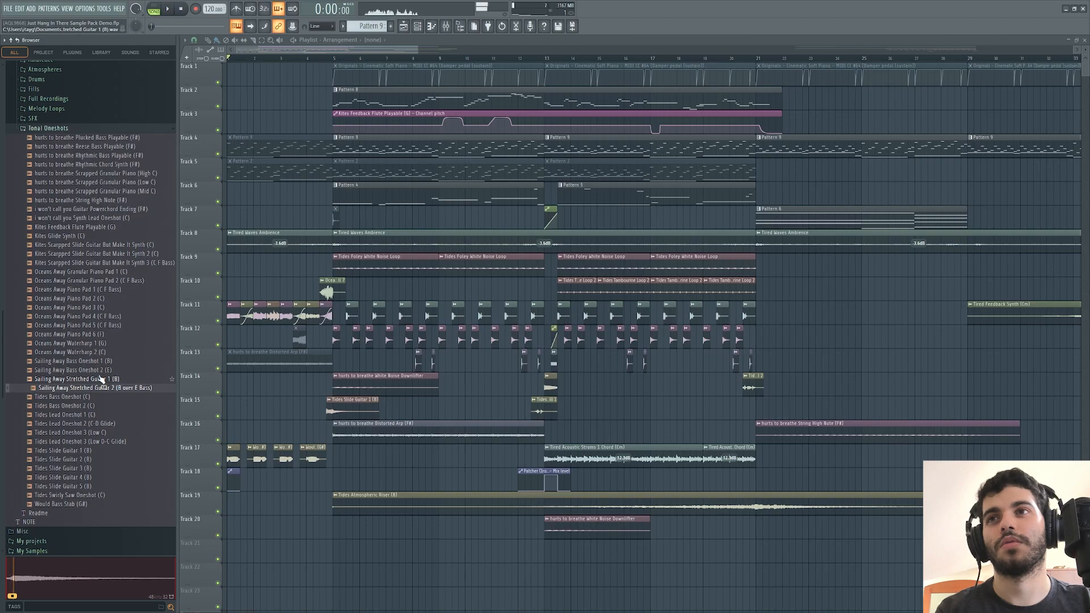
# Audition Oceans Away Waterharp 1, Piano Pad 5 and Granular Piano Pad 2, Kites slide guitar synth 3 and Feedback Flute, and Scrapped Granular Piano (High C).
pyautogui.click(105, 344)
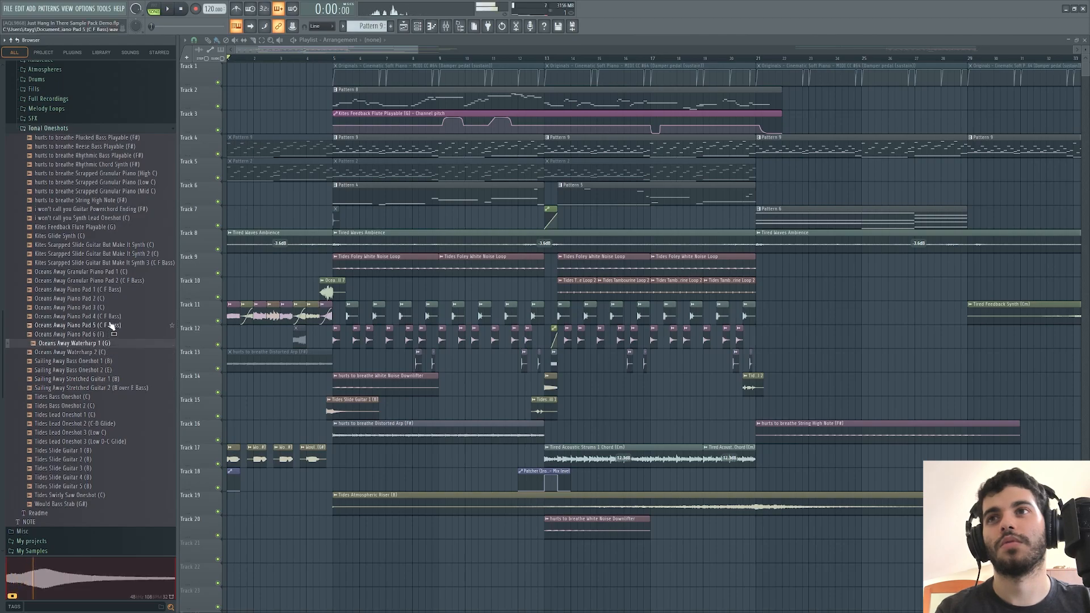
pyautogui.click(111, 325)
pyautogui.click(109, 280)
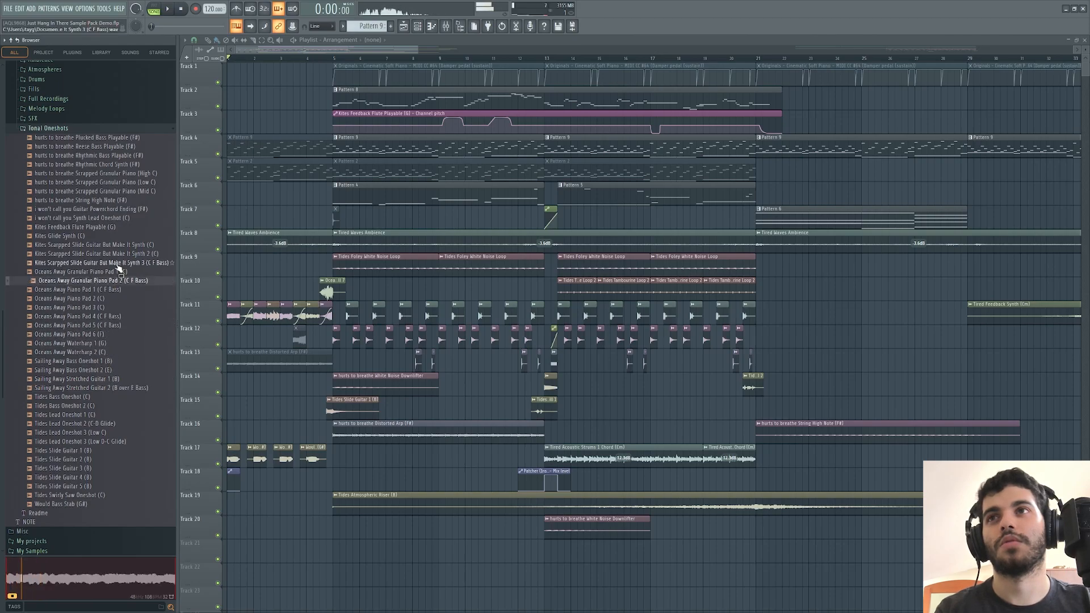
pyautogui.click(119, 262)
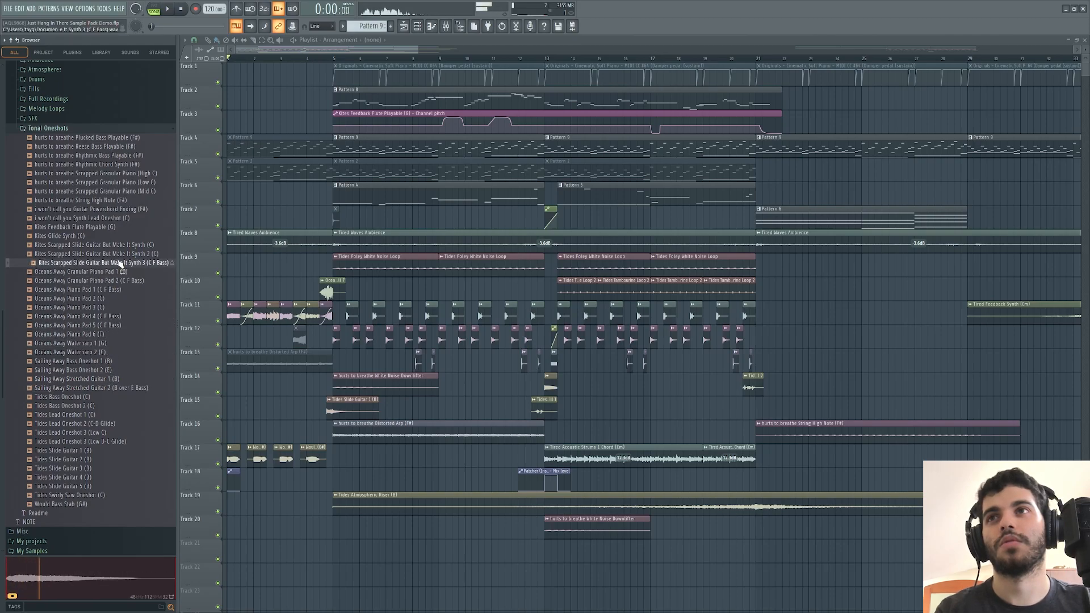
pyautogui.click(80, 227)
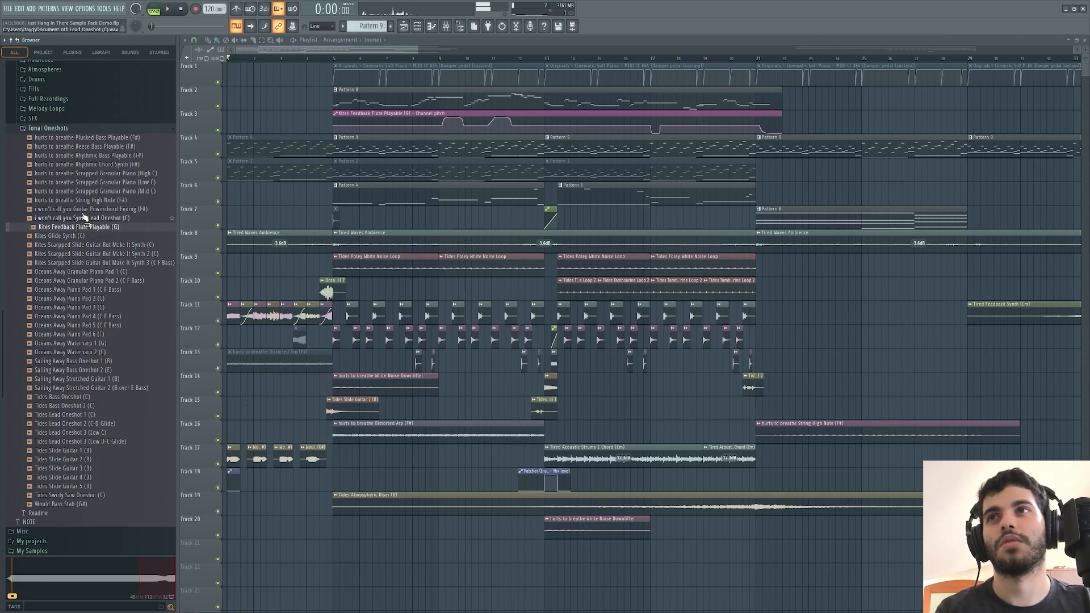
pyautogui.click(86, 174)
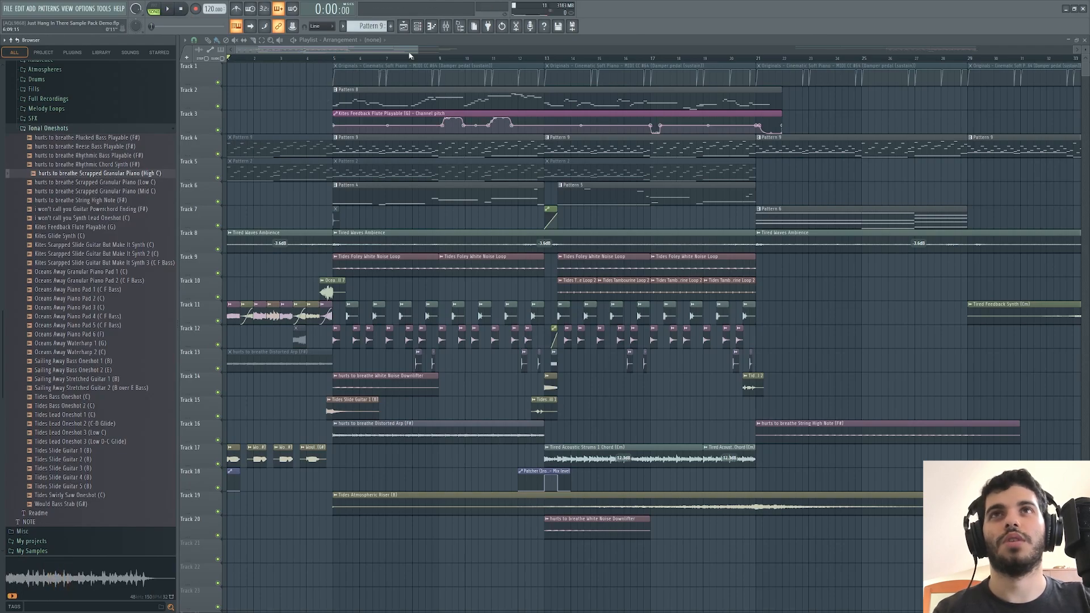
# Solo Track 17 in the playlist, play its Would Bass Stab clips from the start, and unsolo the track.
pyautogui.moveTo(416, 51); pyautogui.dragTo(431, 113)
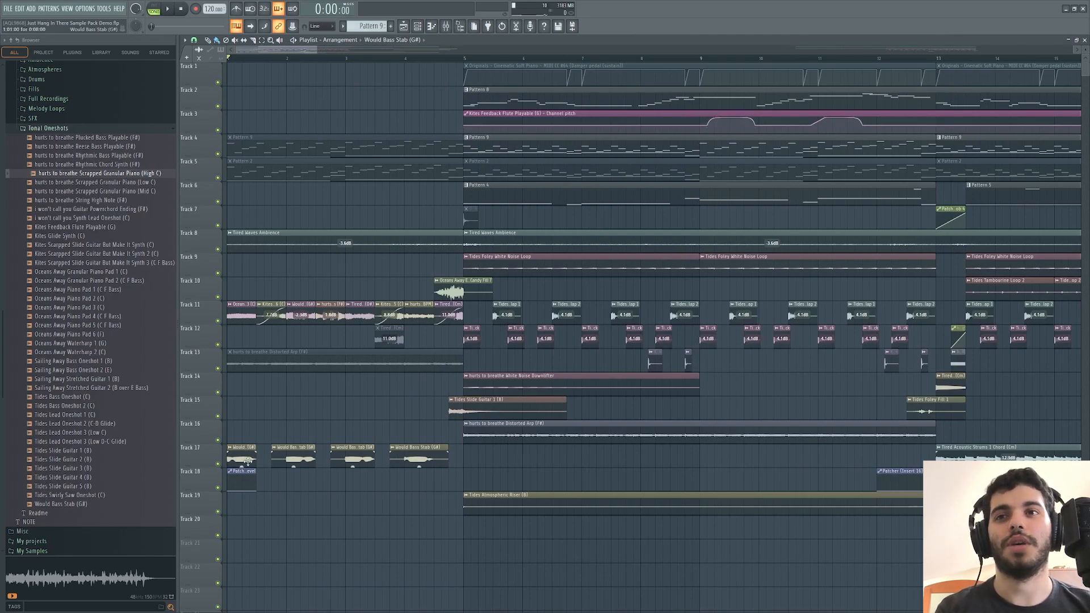
pyautogui.rightClick(219, 463)
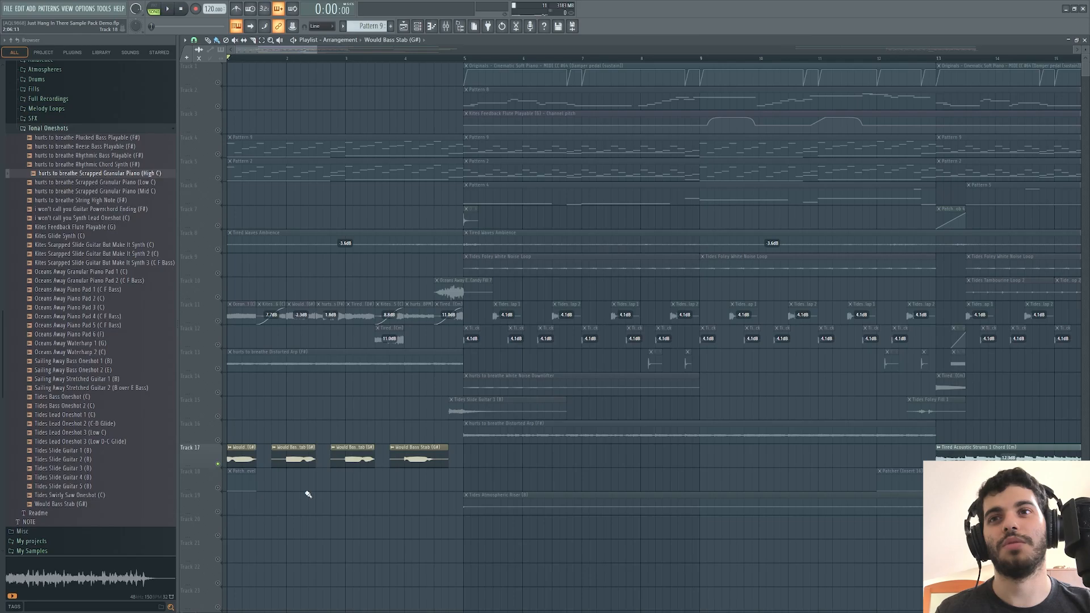
pyautogui.press('space')
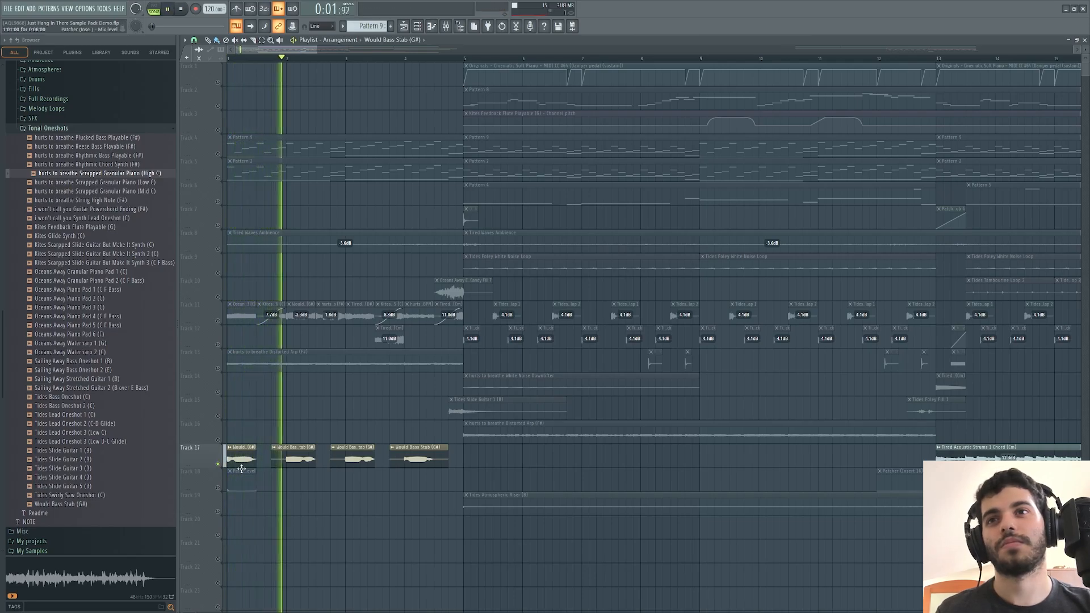
pyautogui.press('space')
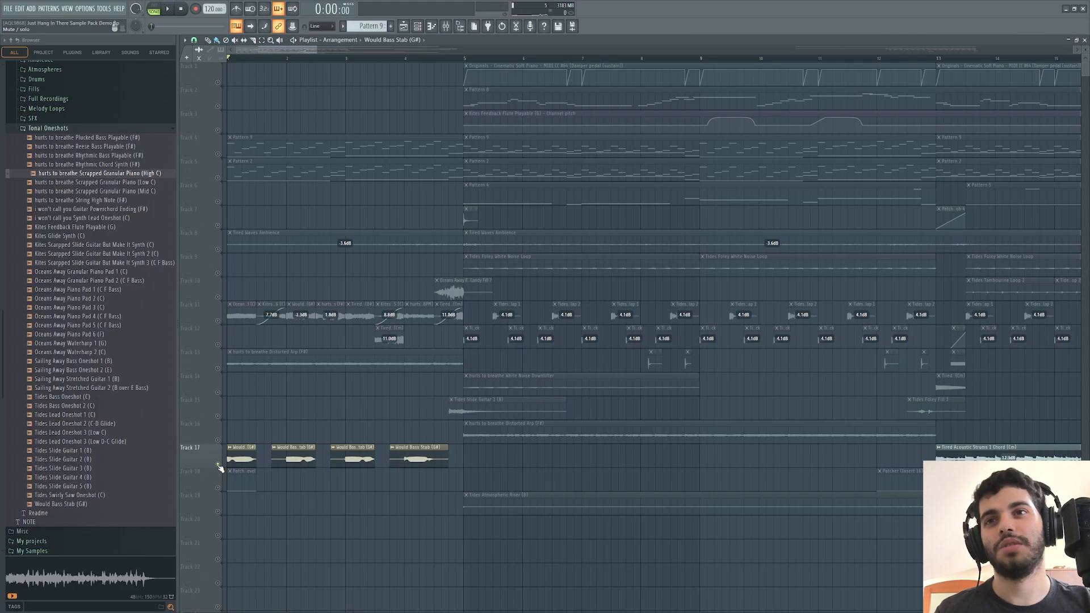
pyautogui.rightClick(219, 464)
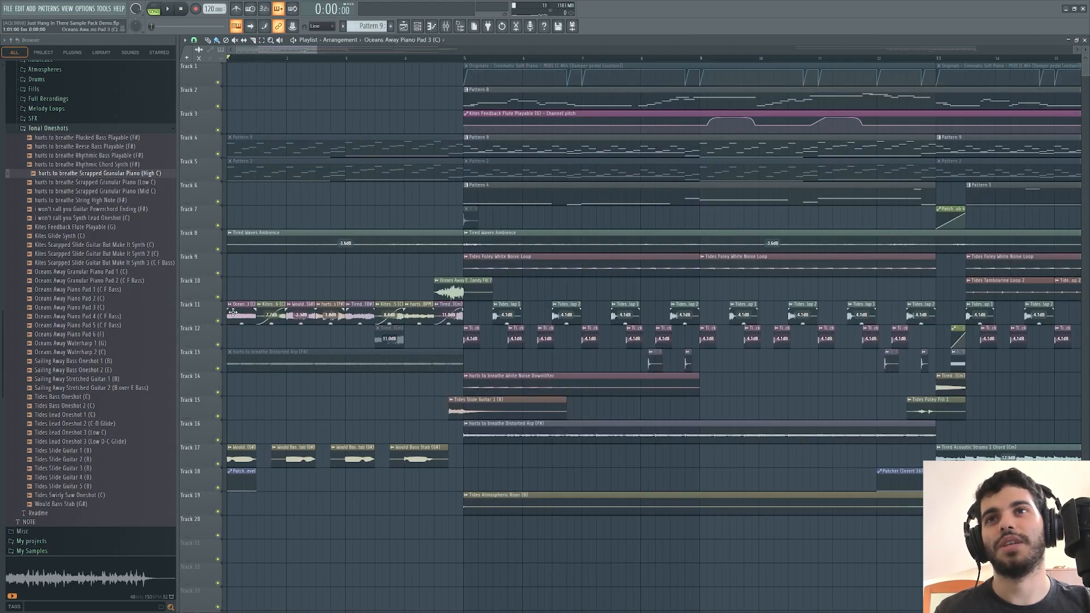
# Play the arrangement's intro from the beginning with all tracks active, and stop playback.
pyautogui.moveTo(319, 52); pyautogui.dragTo(274, 52)
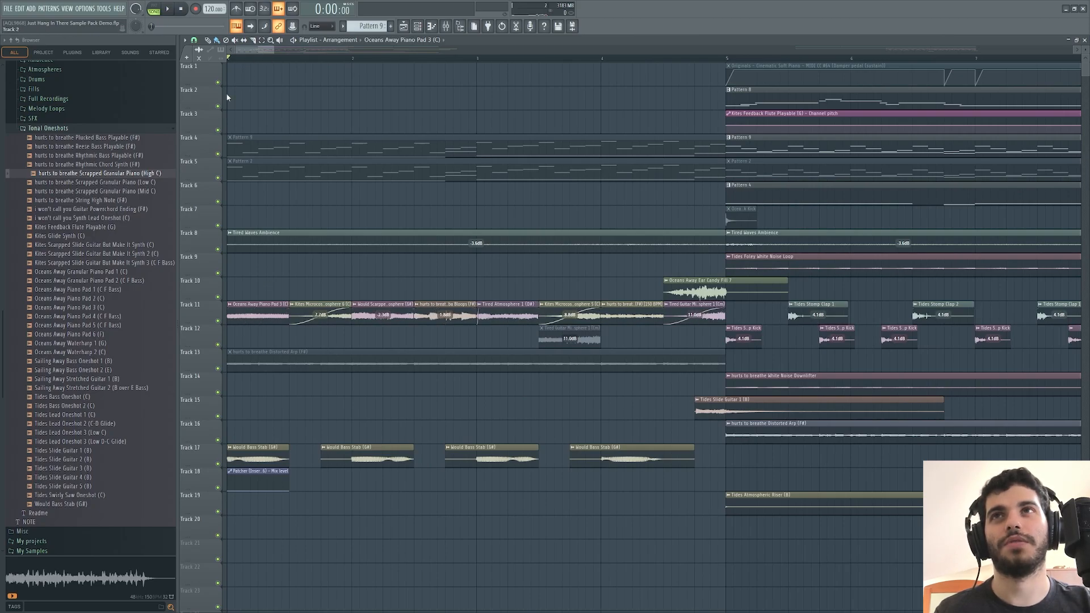
pyautogui.moveTo(273, 53); pyautogui.dragTo(312, 62)
pyautogui.press('space')
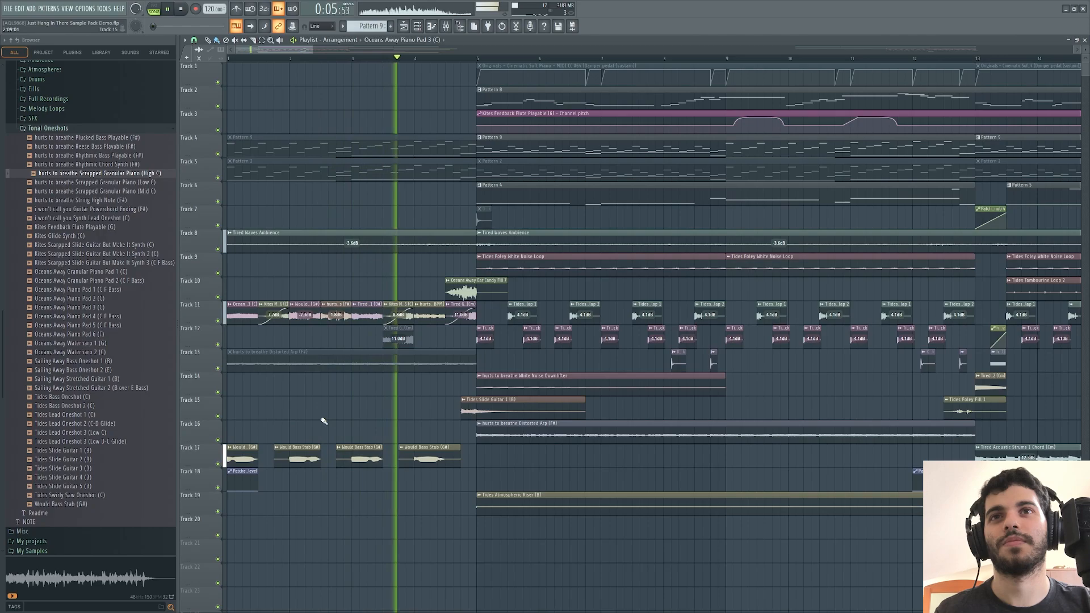
pyautogui.press('space')
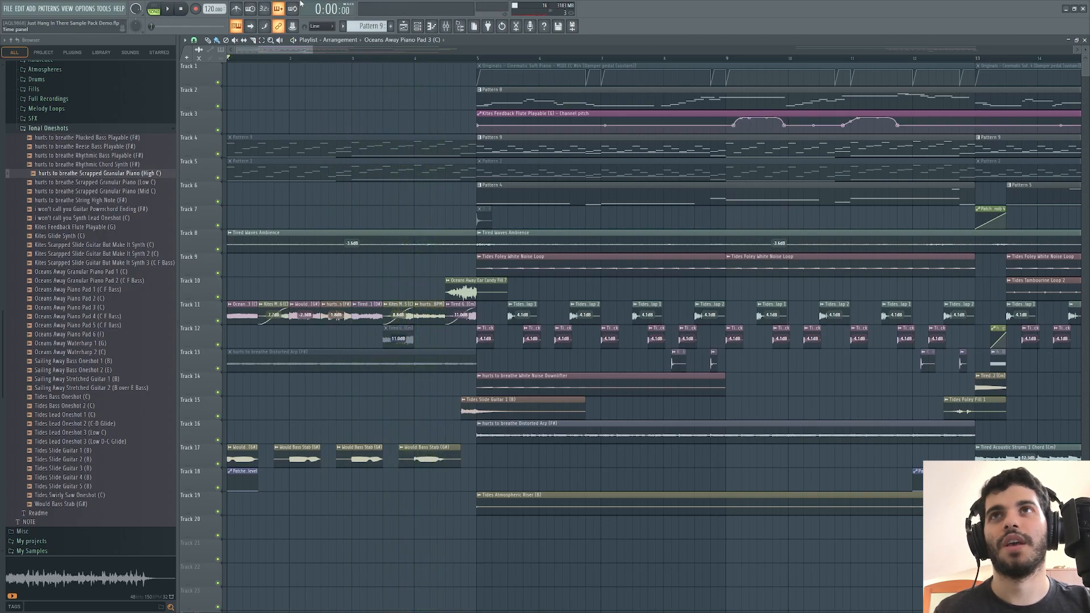
# Preview the Oceans Away Ear Candy Fill 7 clip on Track 10 and the Tired Guitar Microcosm Atmosphere 1 clip on Track 11.
pyautogui.hscroll(2, 287, 49)
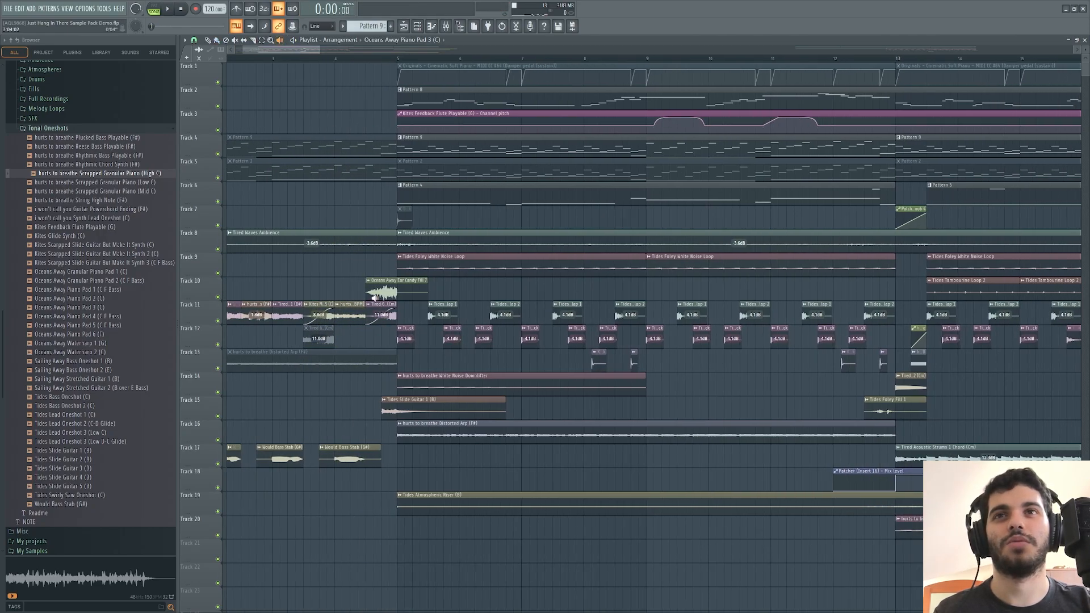
pyautogui.click(368, 291)
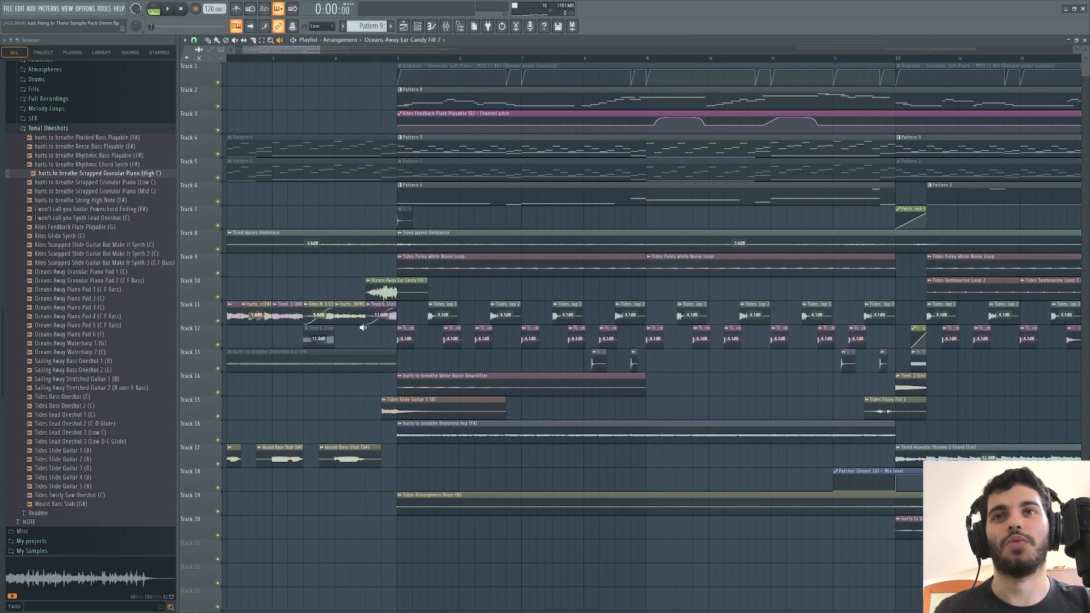
pyautogui.click(368, 316)
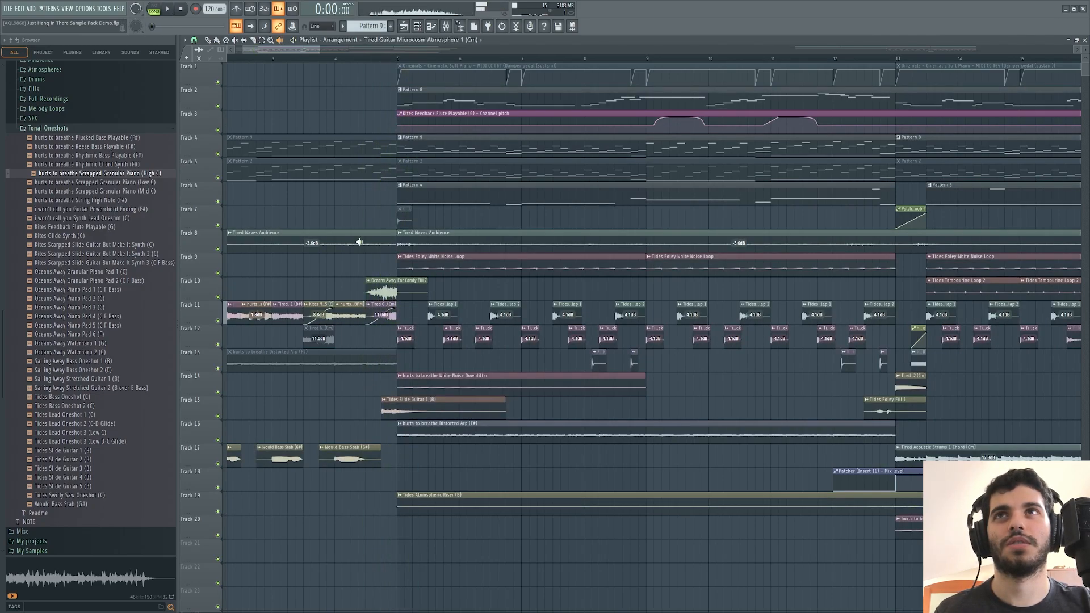
# Preview the first two Tired Waves Ambience clips on Track 8 in isolation, and stop playback.
pyautogui.hscroll(-2, 289, 51)
pyautogui.moveTo(311, 49); pyautogui.dragTo(378, 50)
pyautogui.click(328, 245)
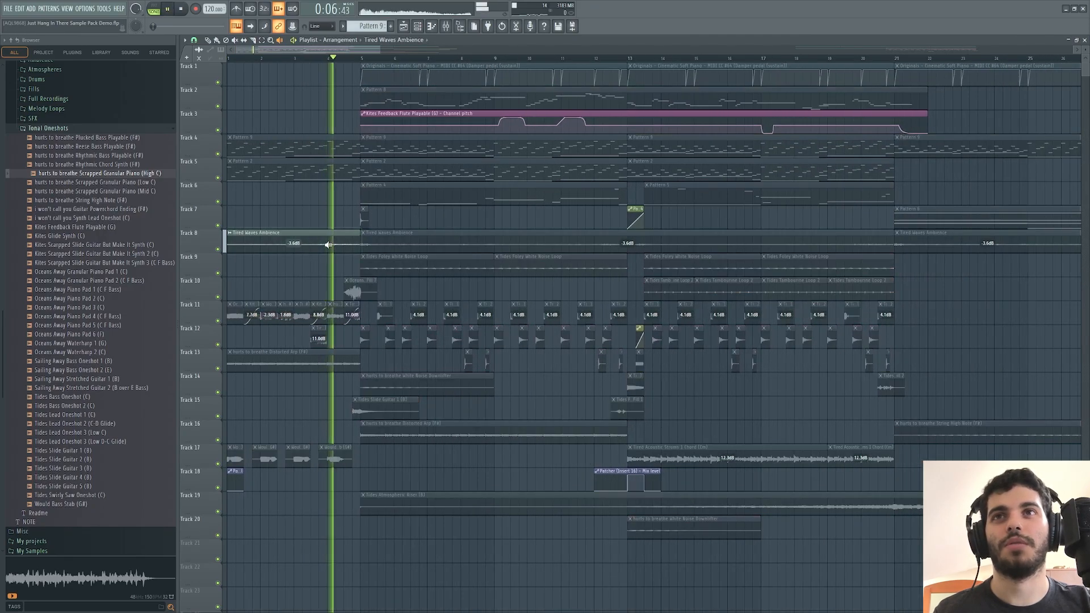
pyautogui.click(372, 242)
pyautogui.click(364, 241)
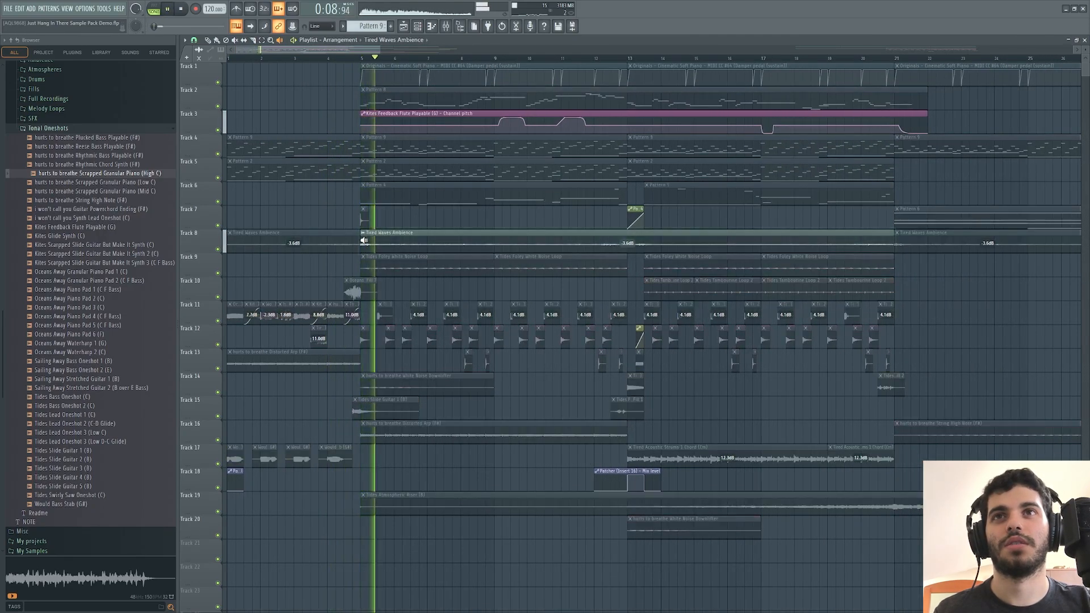
pyautogui.press('space')
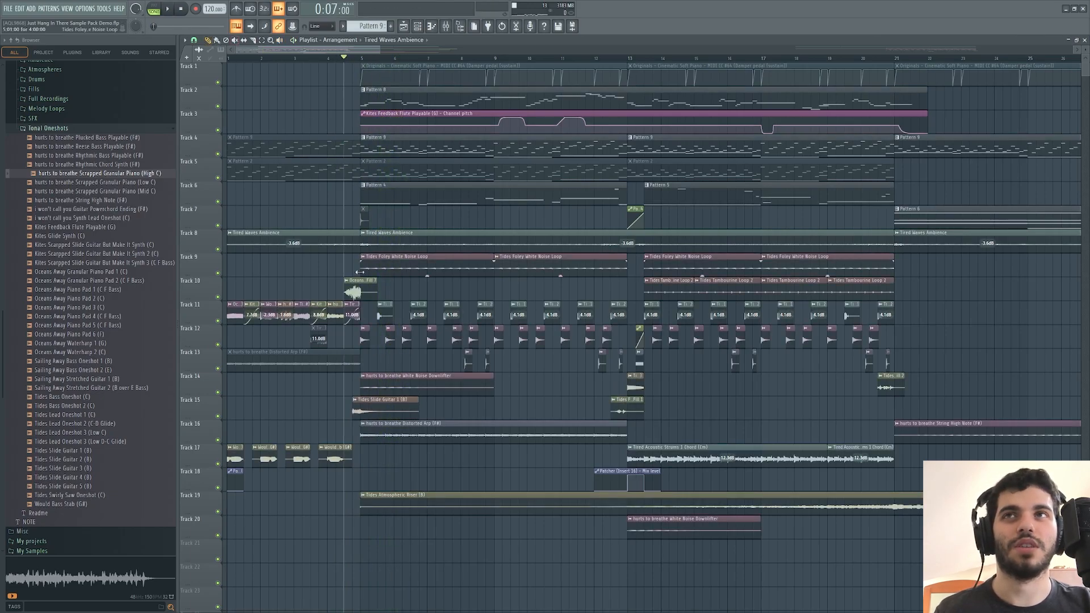
# Play the transition from the intro into the section at bar 5 with all tracks active, and stop playback.
pyautogui.press('space')
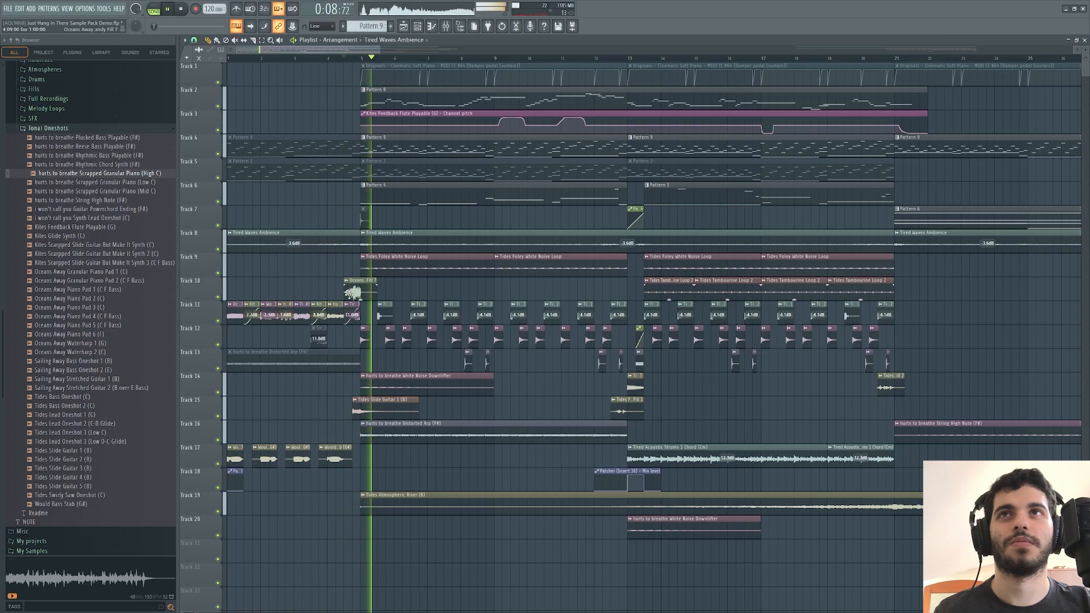
pyautogui.moveTo(380, 51); pyautogui.dragTo(327, 52)
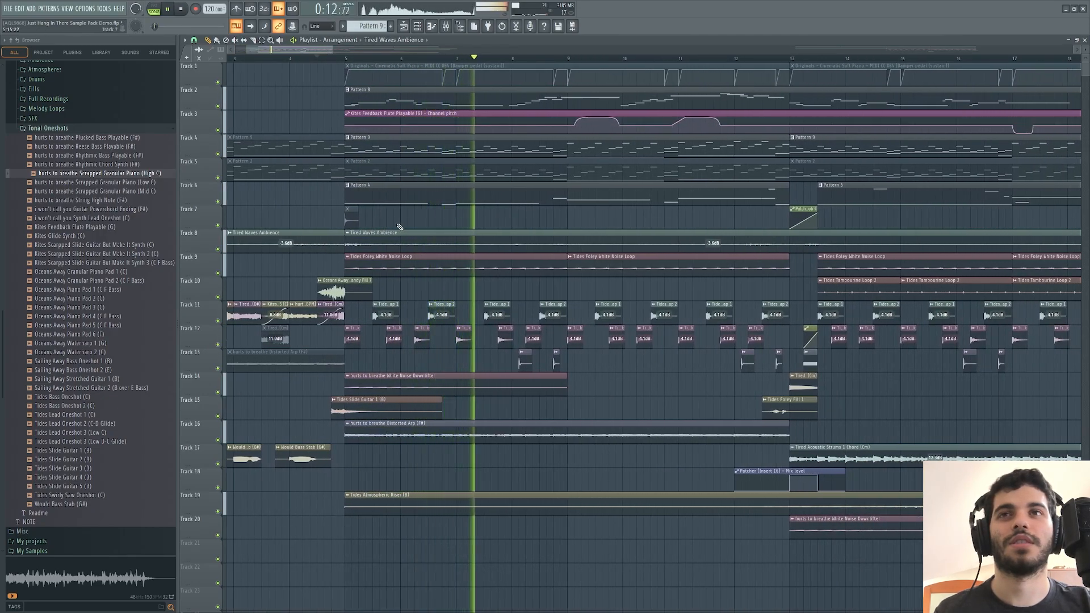
pyautogui.press('space')
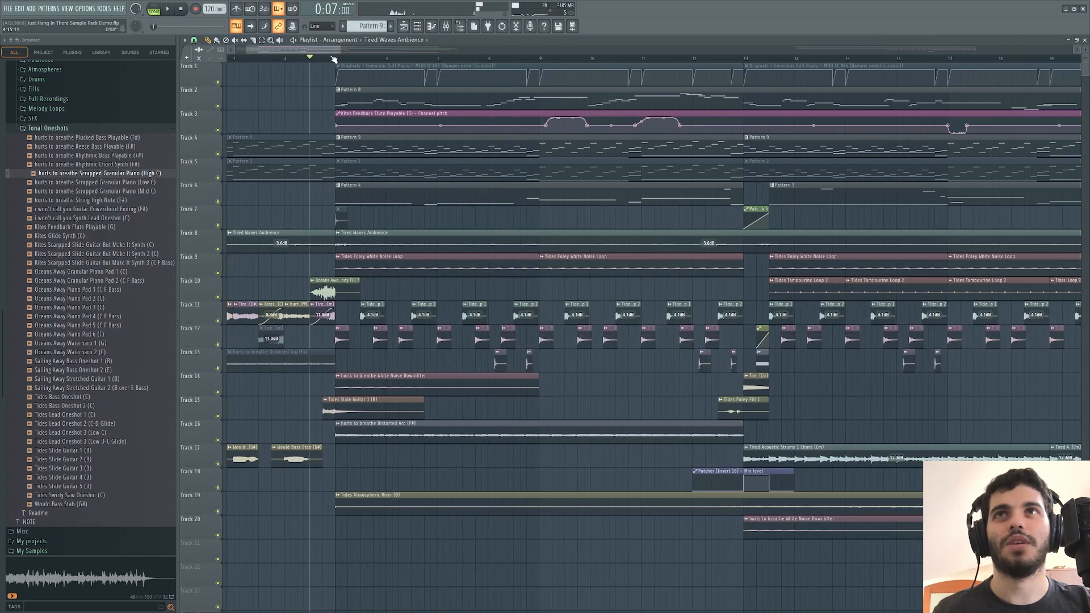
# Solo Track 12's stomp kicks, add Track 11's stomp claps, and start playback from bar 5.
pyautogui.click(334, 59)
pyautogui.rightClick(218, 344)
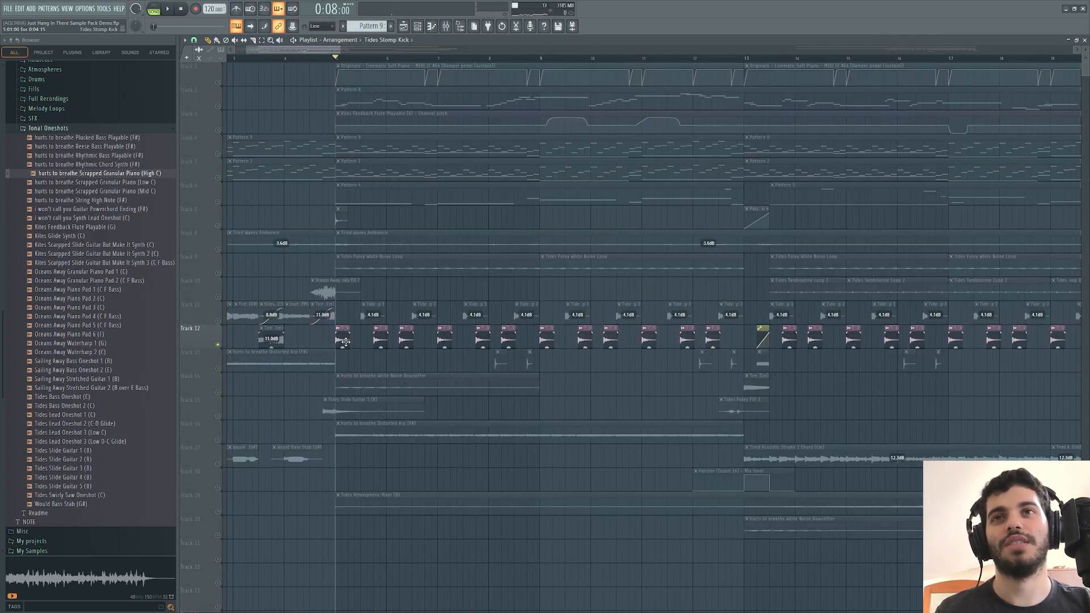
pyautogui.click(218, 321)
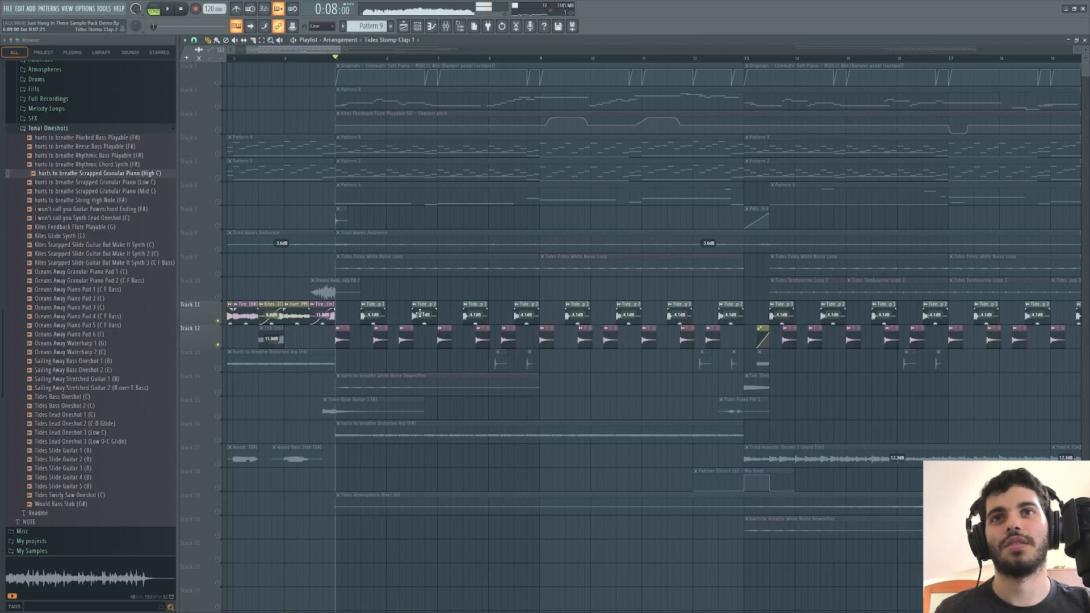
pyautogui.press('space')
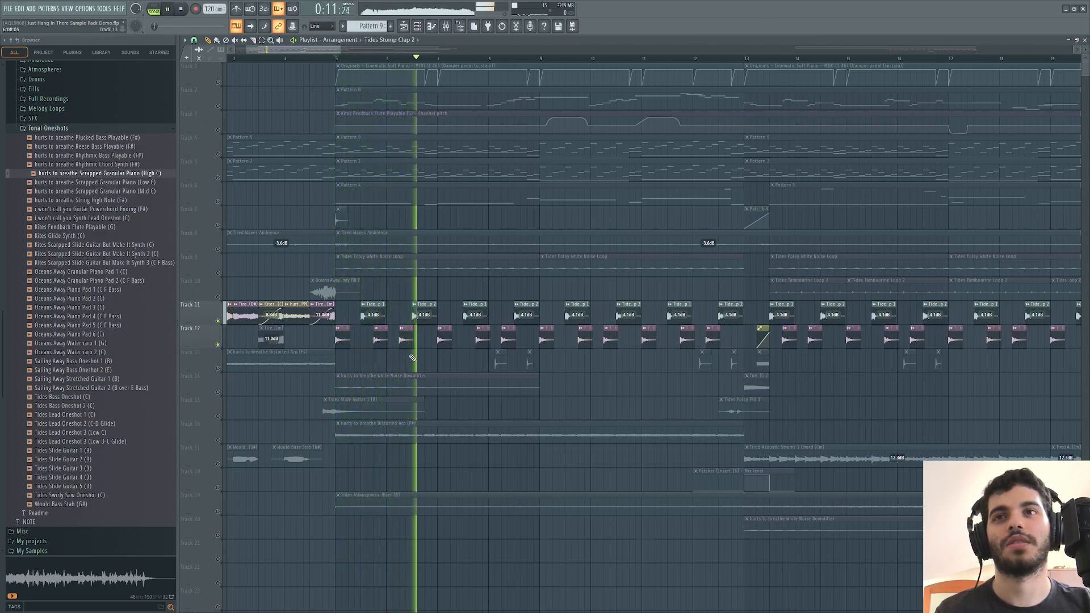
# Add Track 13 with the Kites Guitar Kick clips to the playing drums, and stop playback.
pyautogui.click(218, 368)
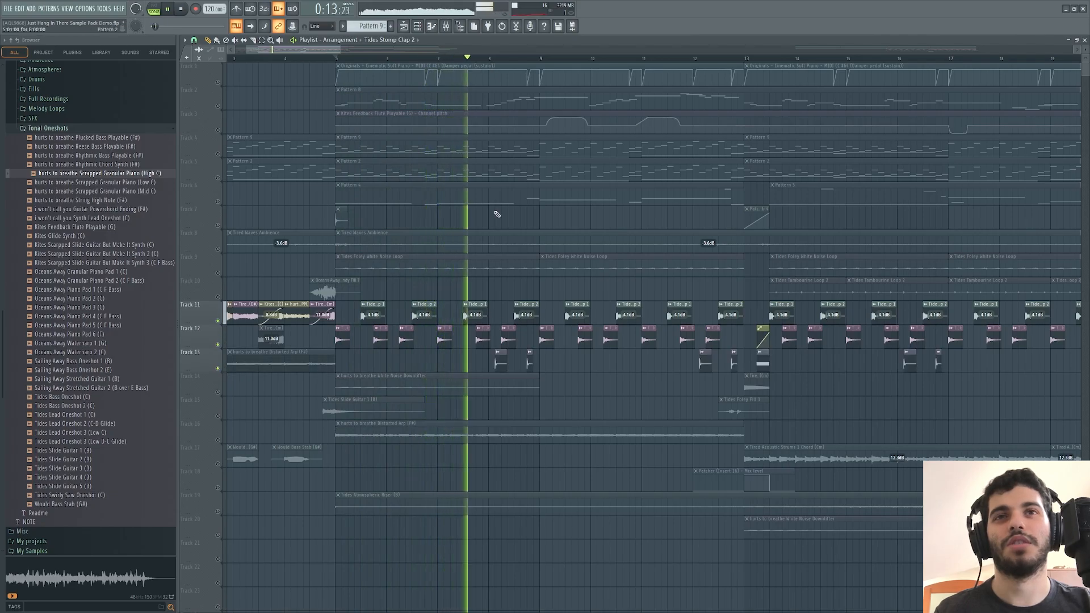
pyautogui.click(502, 358)
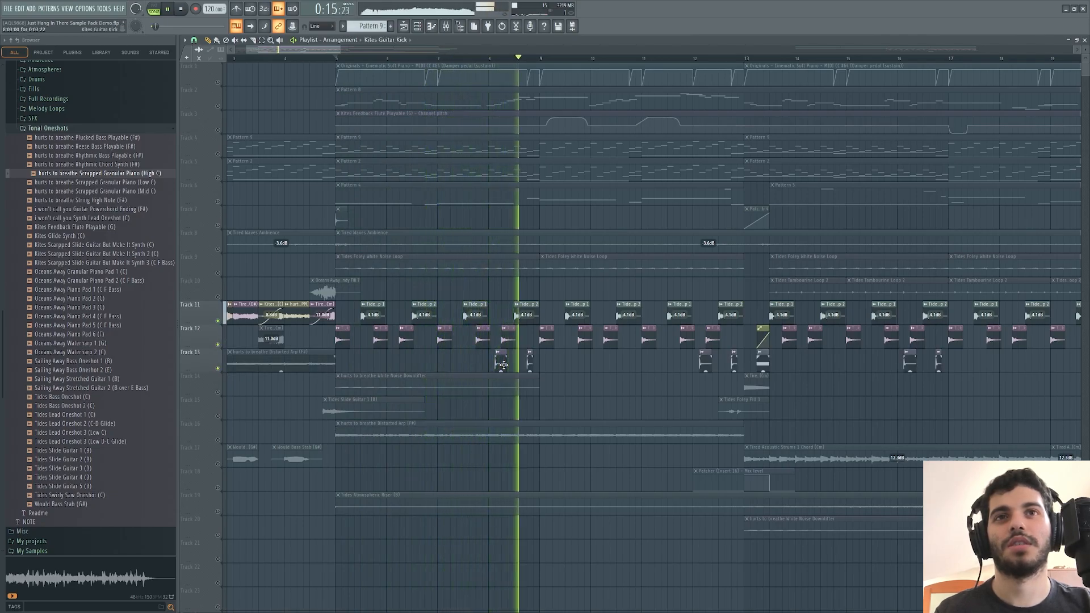
pyautogui.press('space')
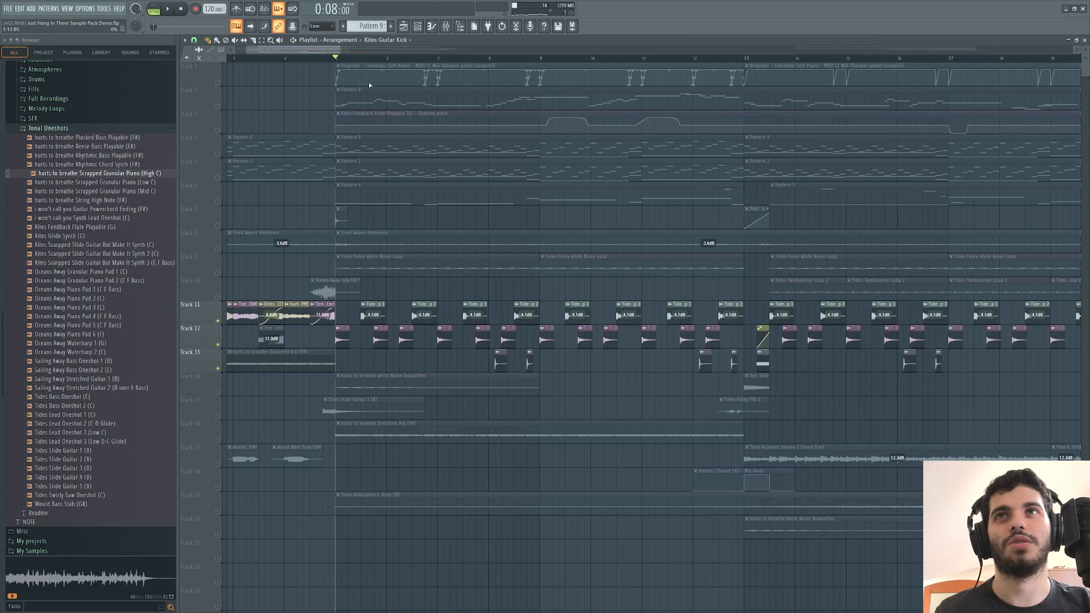
# Enable Track 9 with the Tides Foley White Noise Loop and play it together with the drums from bar 5.
pyautogui.hscroll(2, 328, 53)
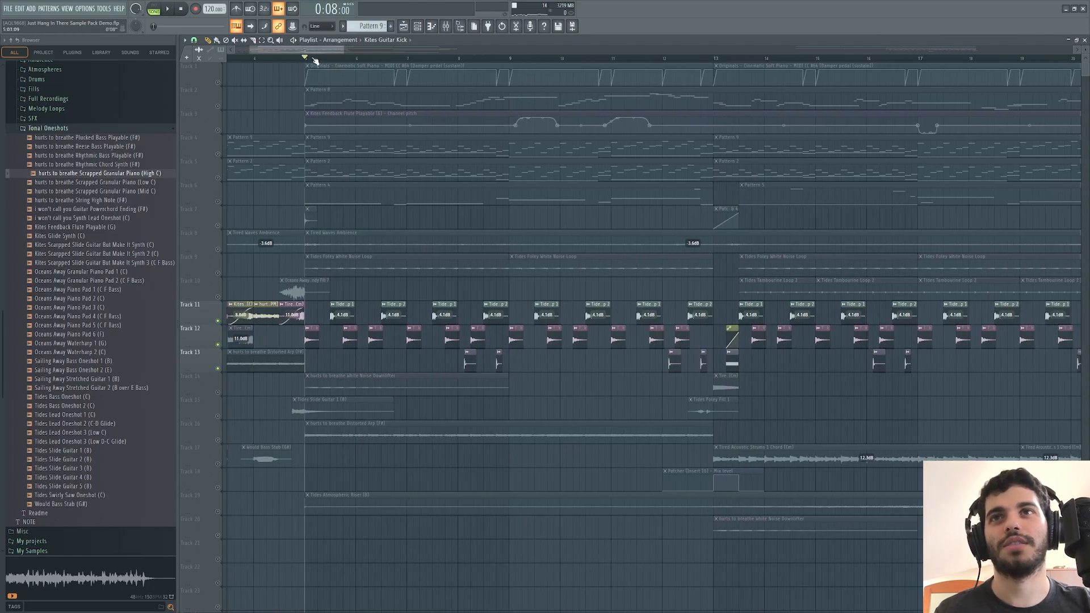
pyautogui.click(218, 273)
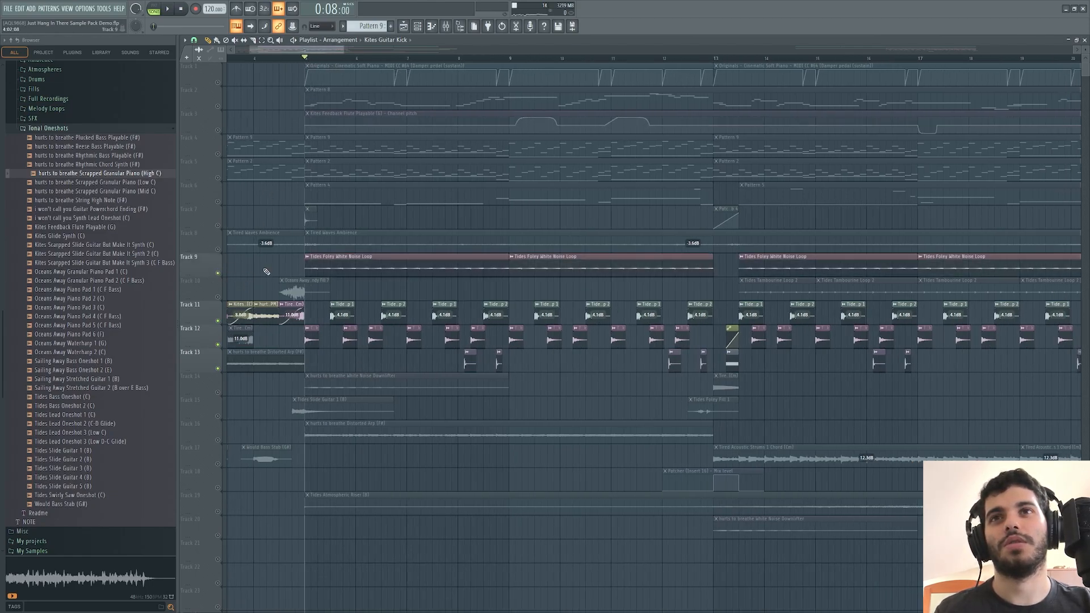
pyautogui.press('space')
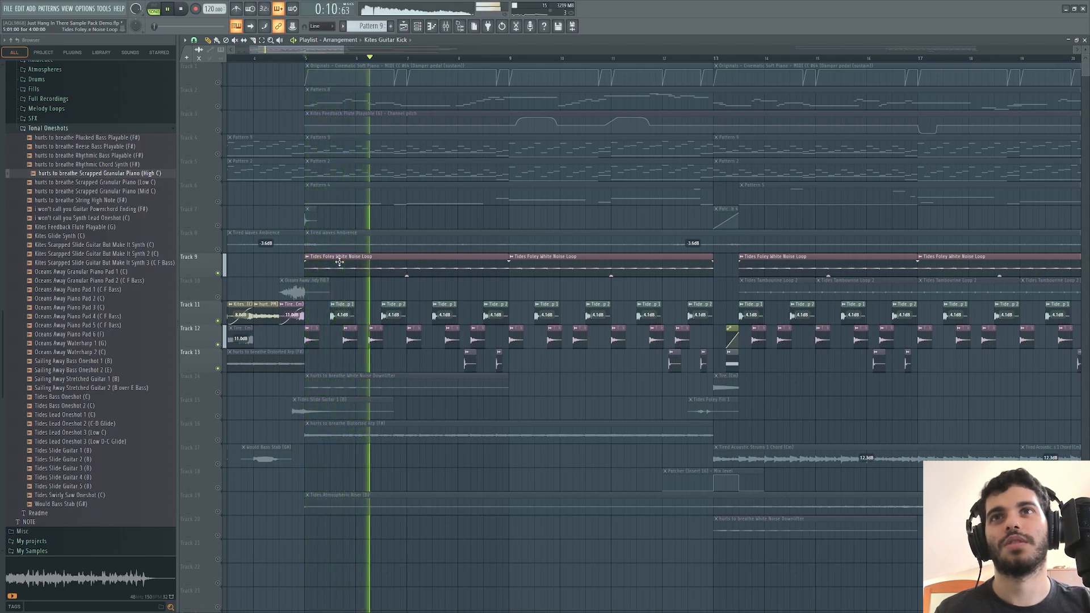
pyautogui.press('space')
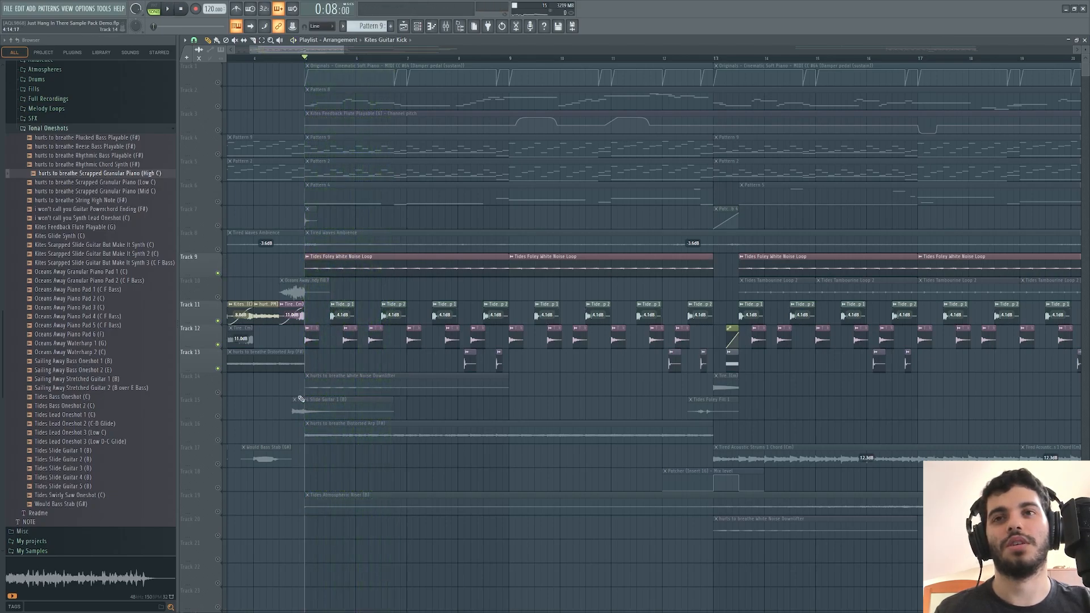
# Enable Track 14 with the hurts to breathe White Noise Downlifter and play the combined layers from bar 5.
pyautogui.click(219, 393)
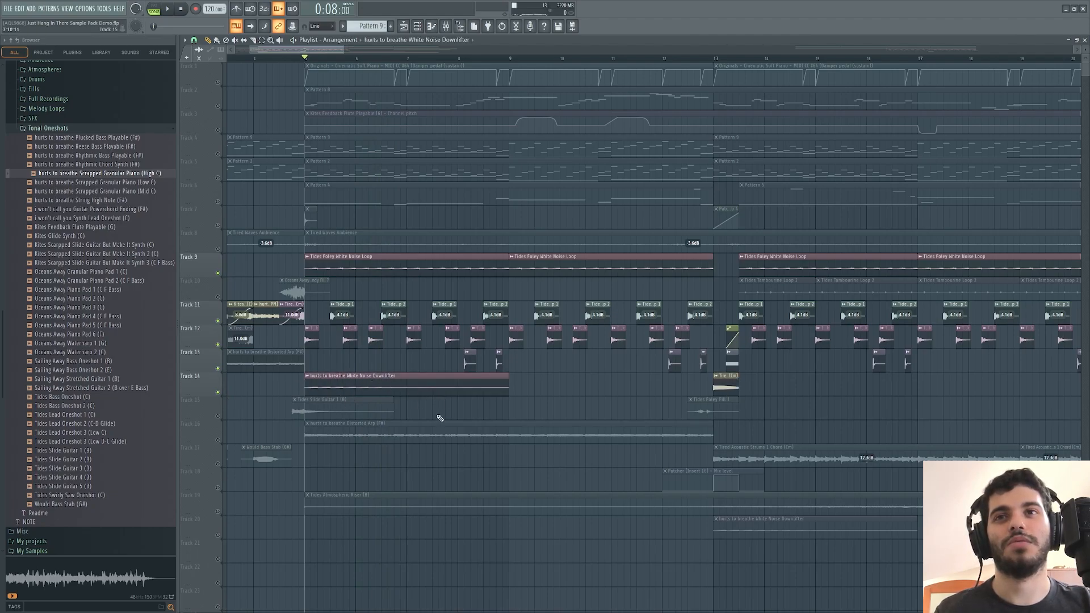
pyautogui.scroll(-1, 440, 419)
pyautogui.press('space')
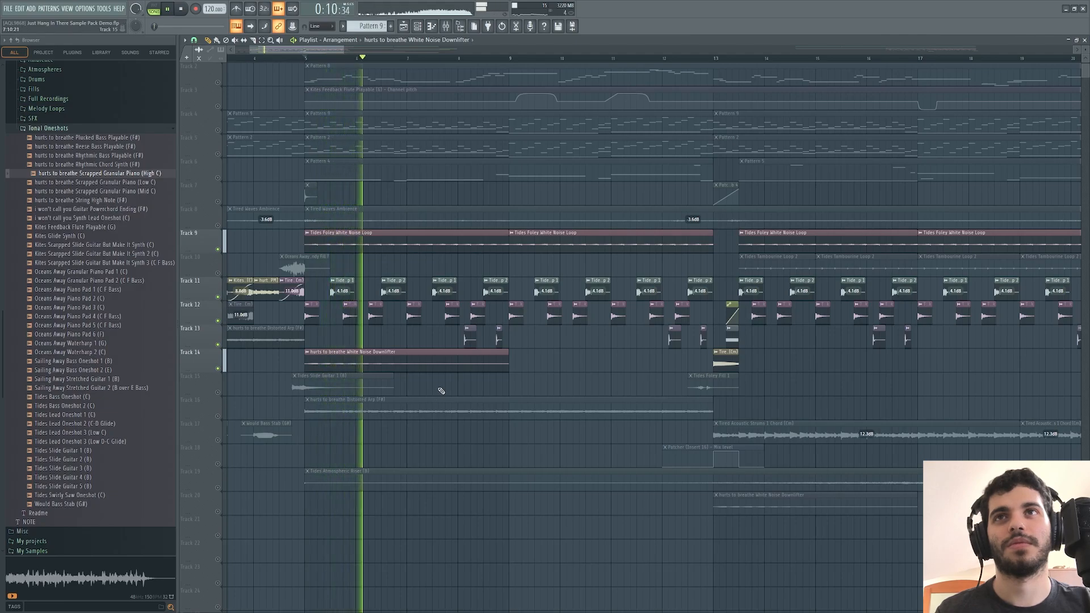
pyautogui.scroll(1, 363, 346)
pyautogui.press('space')
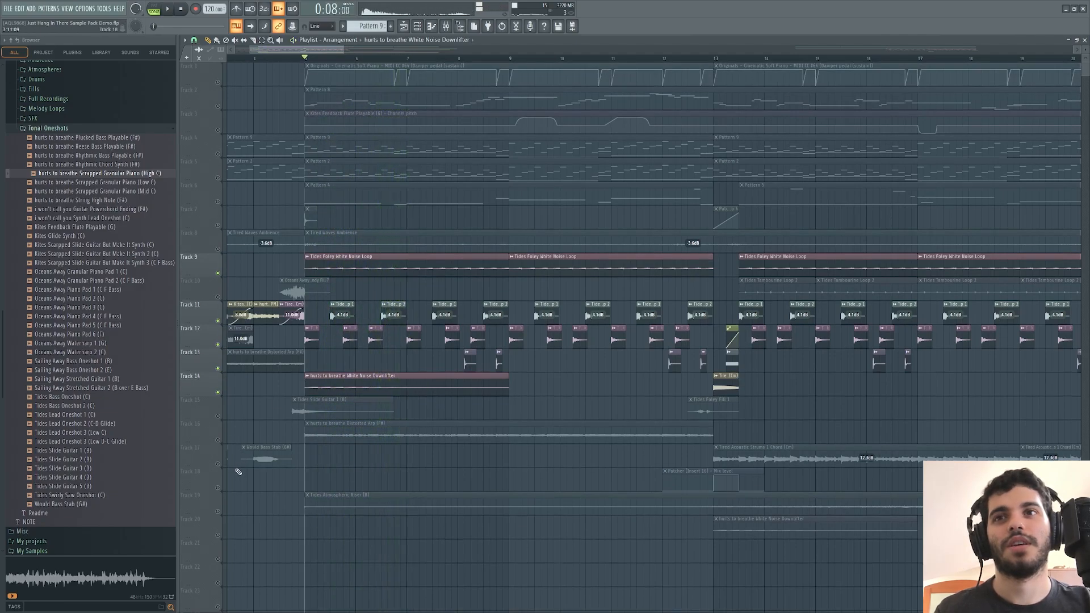
# Enable Track 16 with the hurts to breathe Distorted Arp, play it with the other layers, and stop playback.
pyautogui.click(219, 441)
pyautogui.scroll(-2, 439, 411)
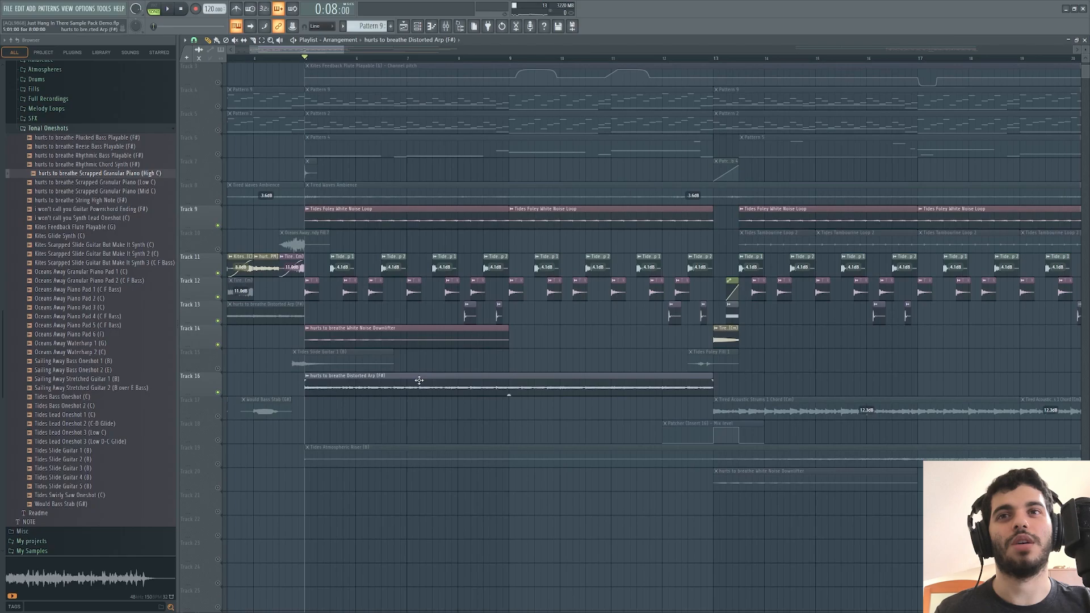
pyautogui.press('space')
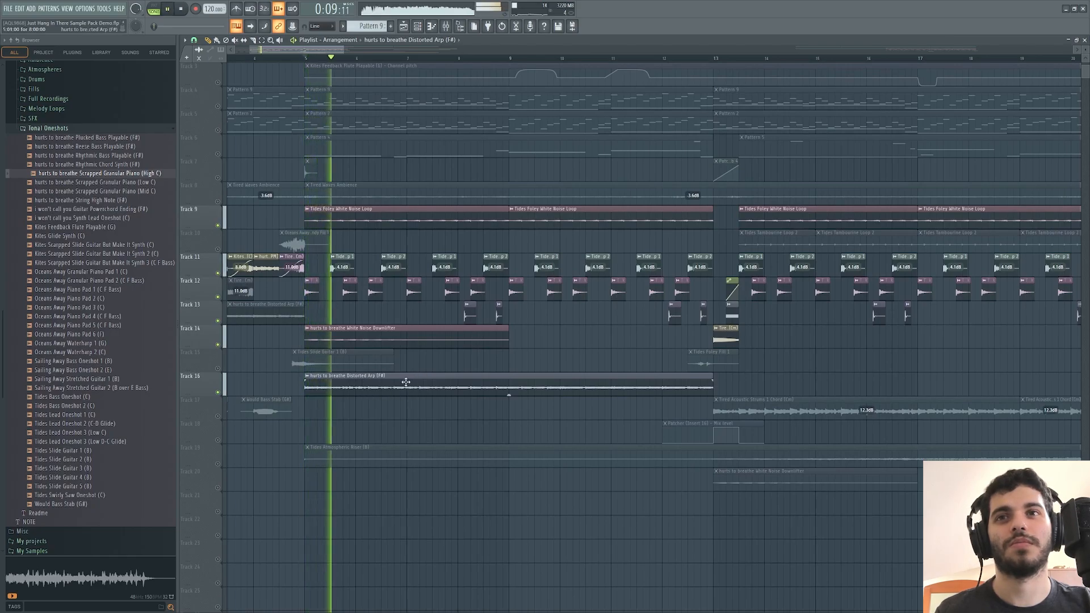
pyautogui.scroll(2, 293, 448)
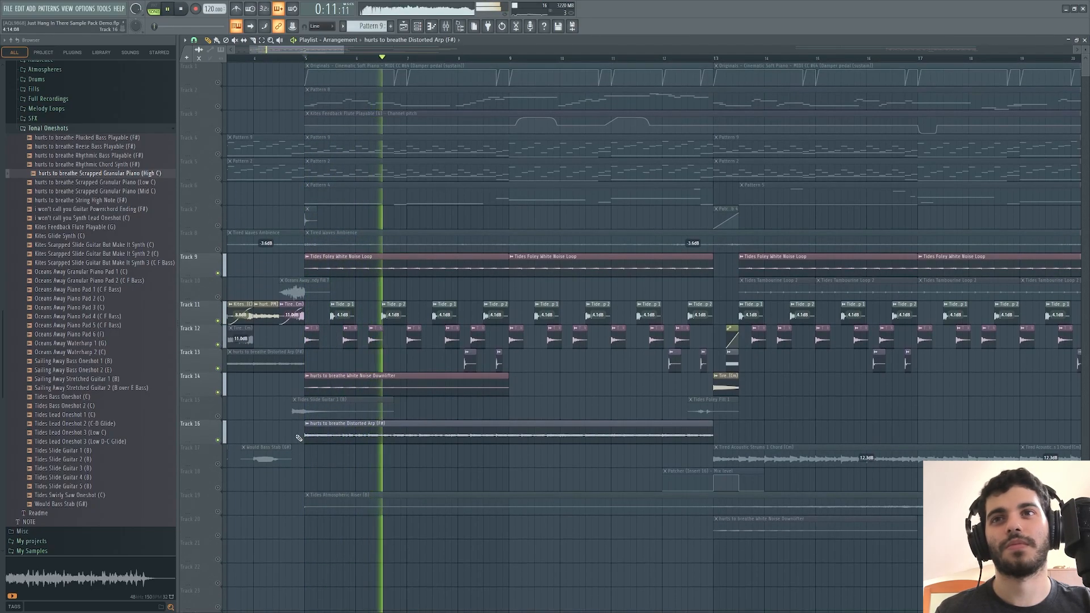
pyautogui.press('space')
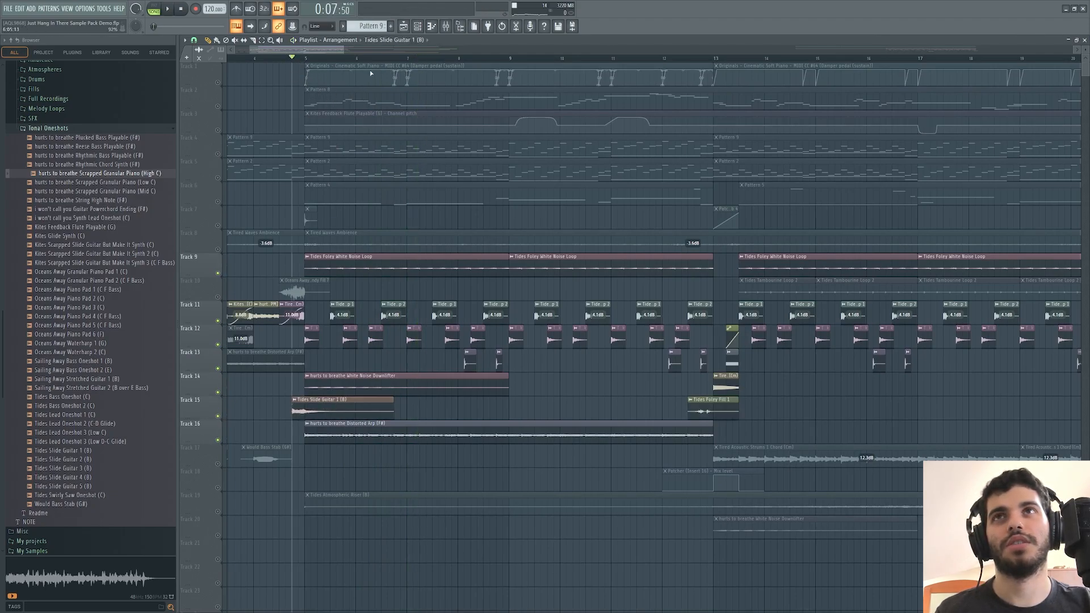
# Find the Tides Slide Guitar 1 channel in the mixer, audition it soloed from the clip's start, and unsolo it.
pyautogui.press('space')
pyautogui.press('F9')
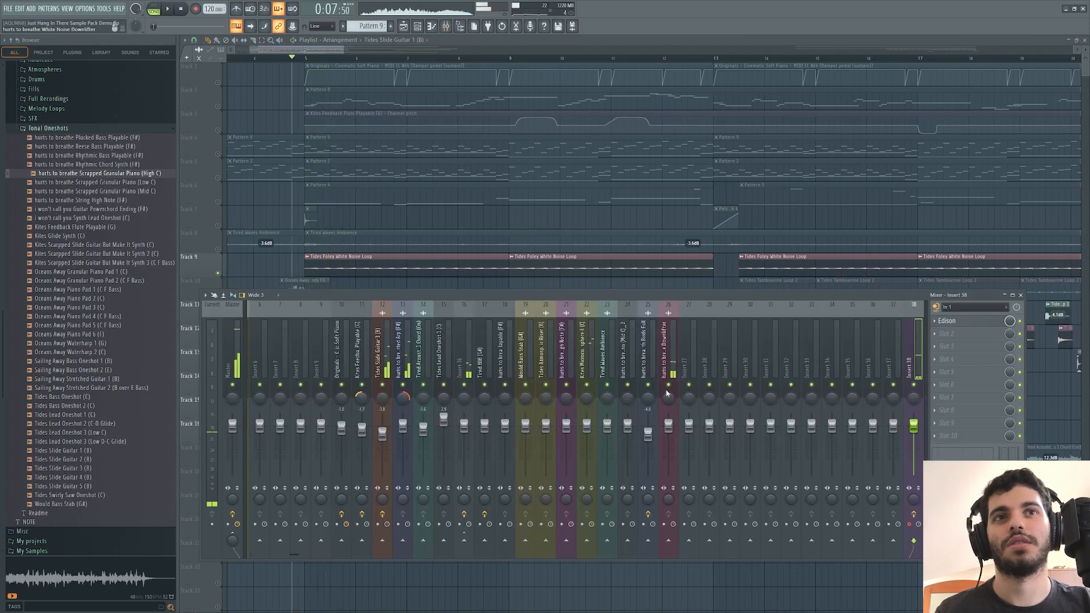
pyautogui.click(644, 375)
pyautogui.click(602, 377)
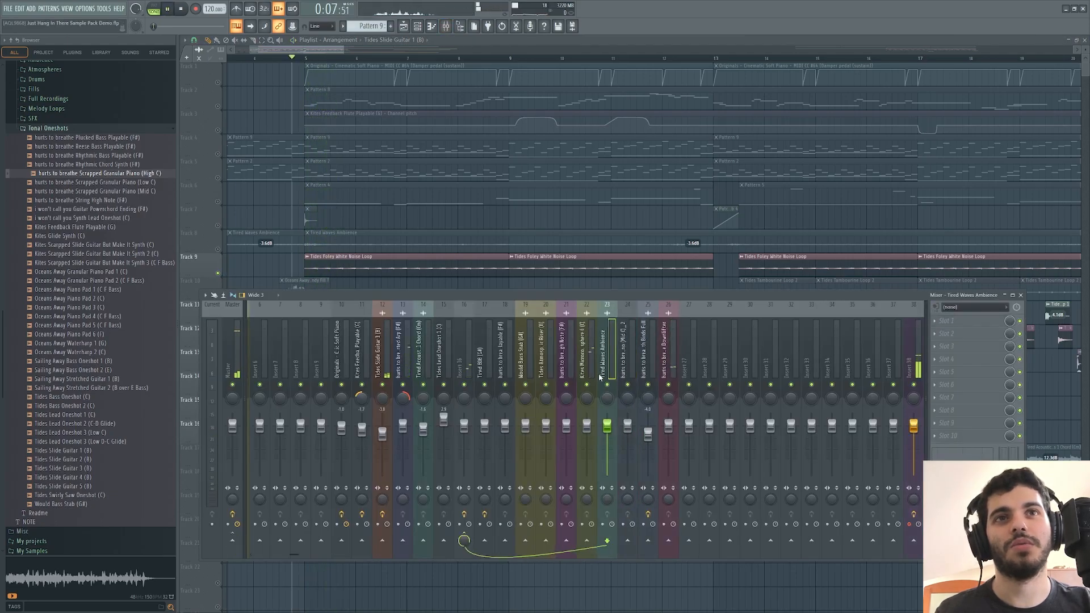
pyautogui.press('space')
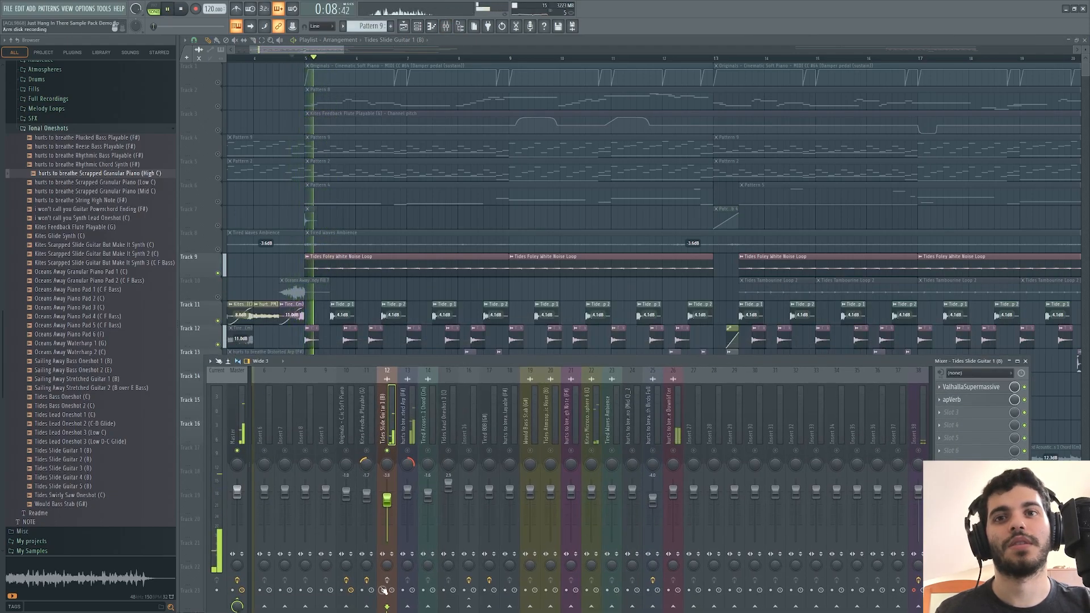
pyautogui.press('space')
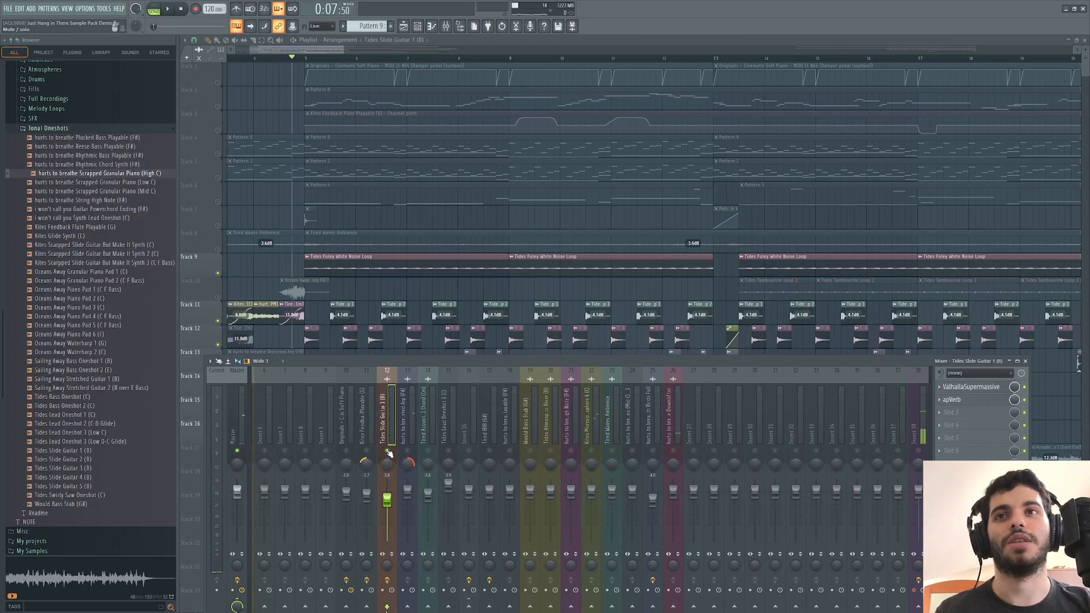
pyautogui.press('space')
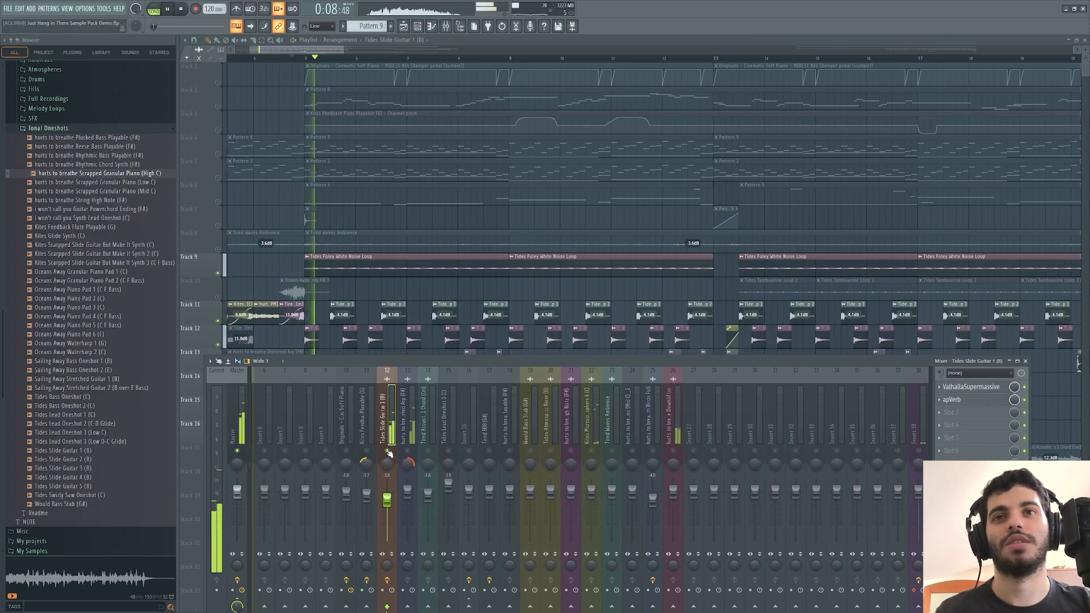
pyautogui.press('space')
pyautogui.rightClick(388, 452)
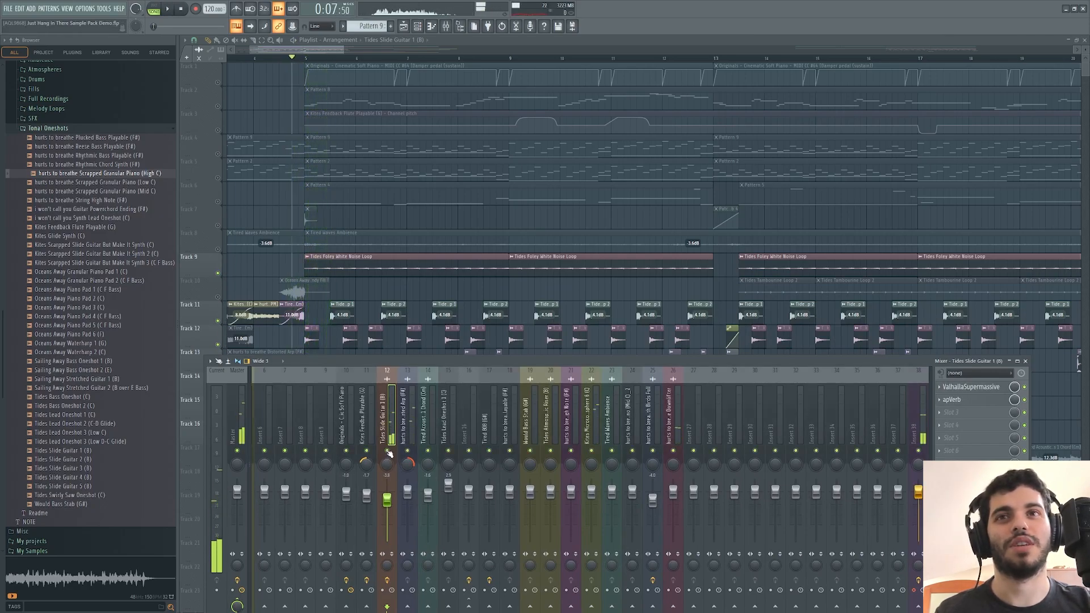
# Return the playhead to bar 5, close the mixer, and enable Tracks 5 and 4 in the playlist.
pyautogui.click(307, 59)
pyautogui.press('F9')
pyautogui.click(216, 178)
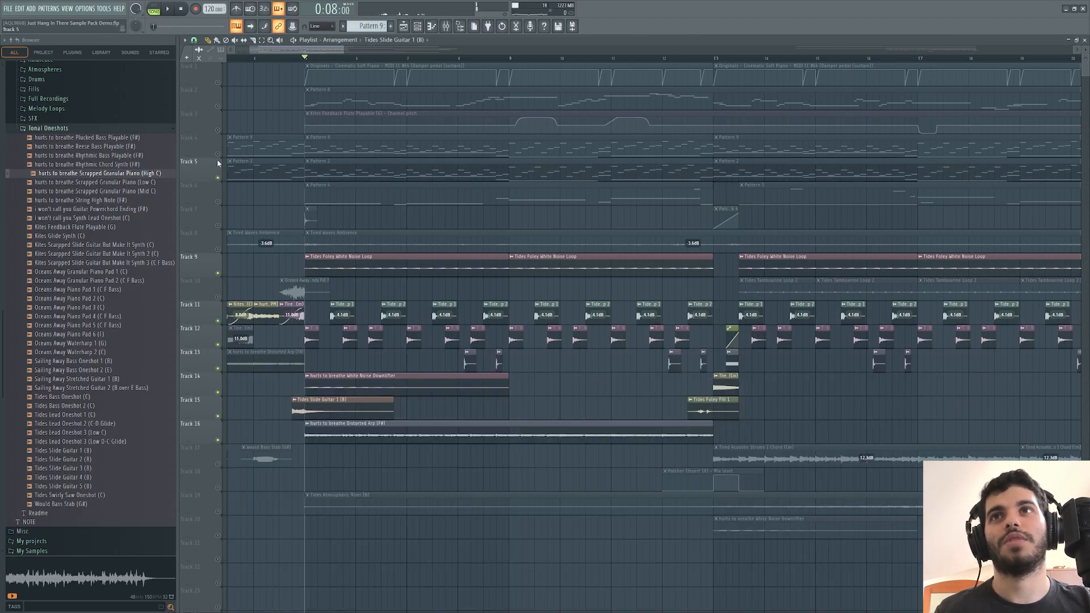
pyautogui.click(217, 154)
# Play Pattern 9 while viewing the Tides Lead Oneshot 1 channel's settings and its notes in the piano roll, and close them.
pyautogui.click(417, 27)
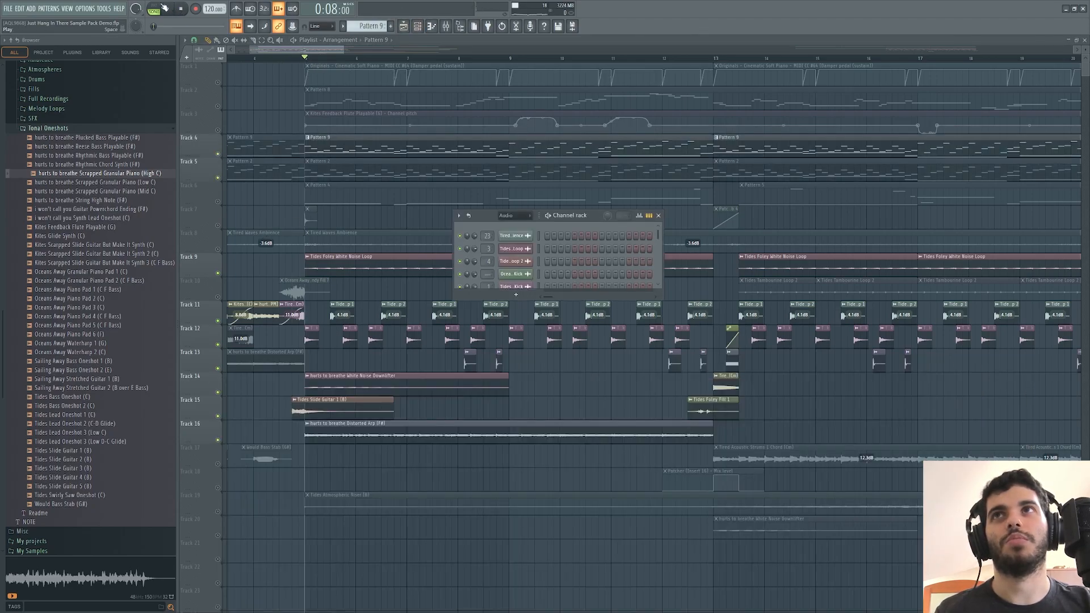
pyautogui.click(518, 252)
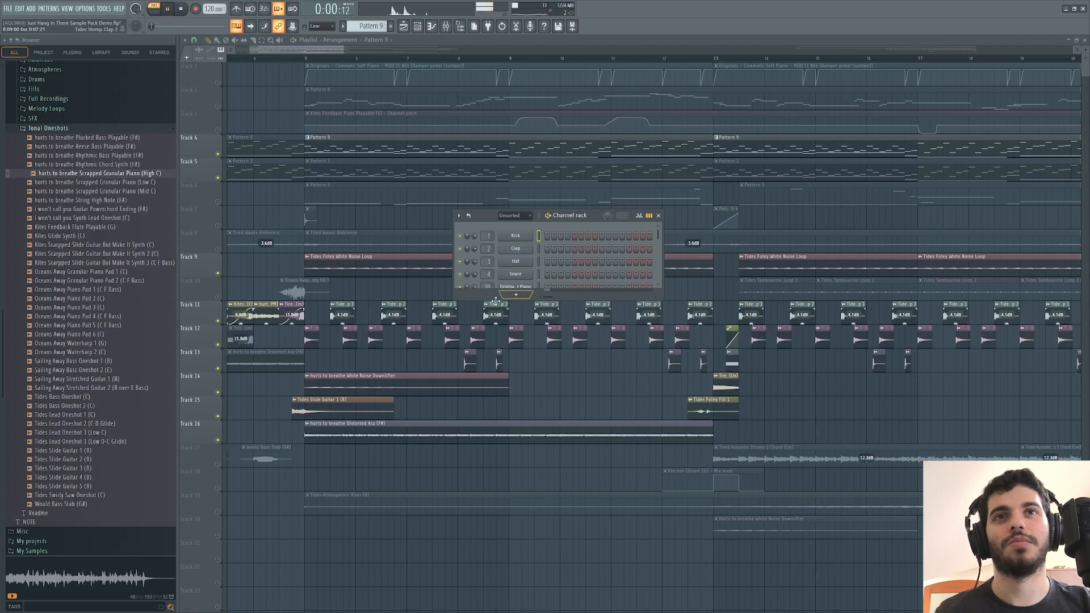
pyautogui.moveTo(547, 301); pyautogui.dragTo(549, 375)
pyautogui.click(526, 354)
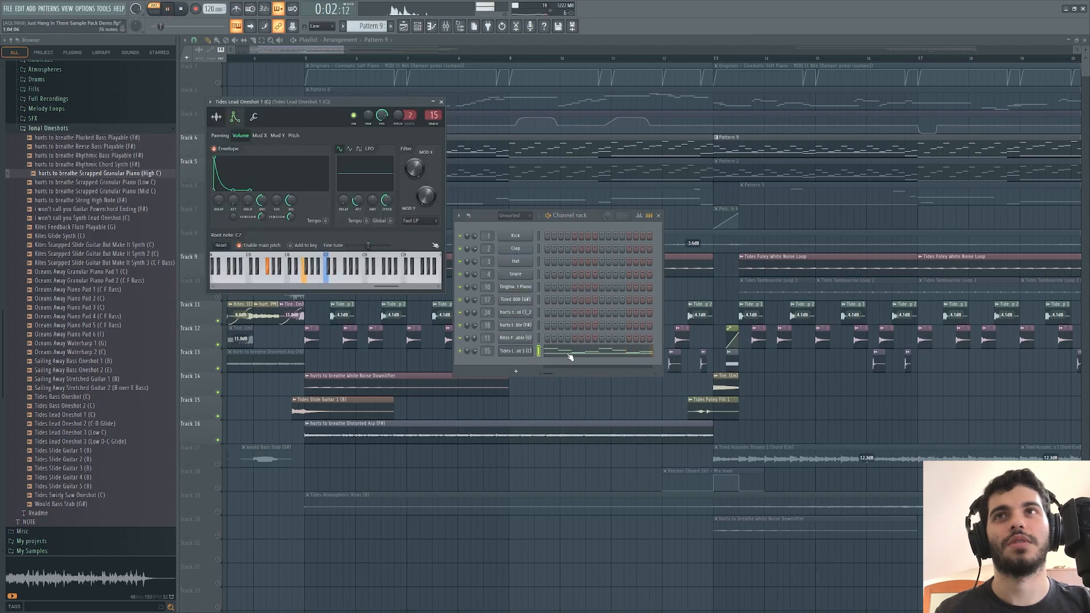
pyautogui.click(569, 354)
pyautogui.moveTo(596, 46); pyautogui.dragTo(1087, 86)
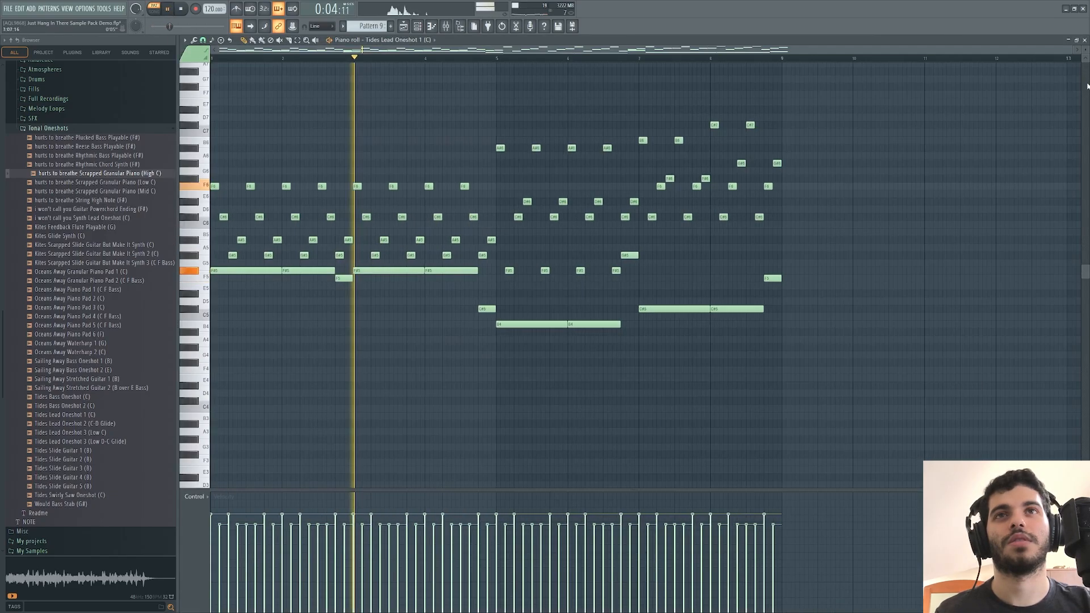
pyautogui.press('Escape')
pyautogui.press('F12')
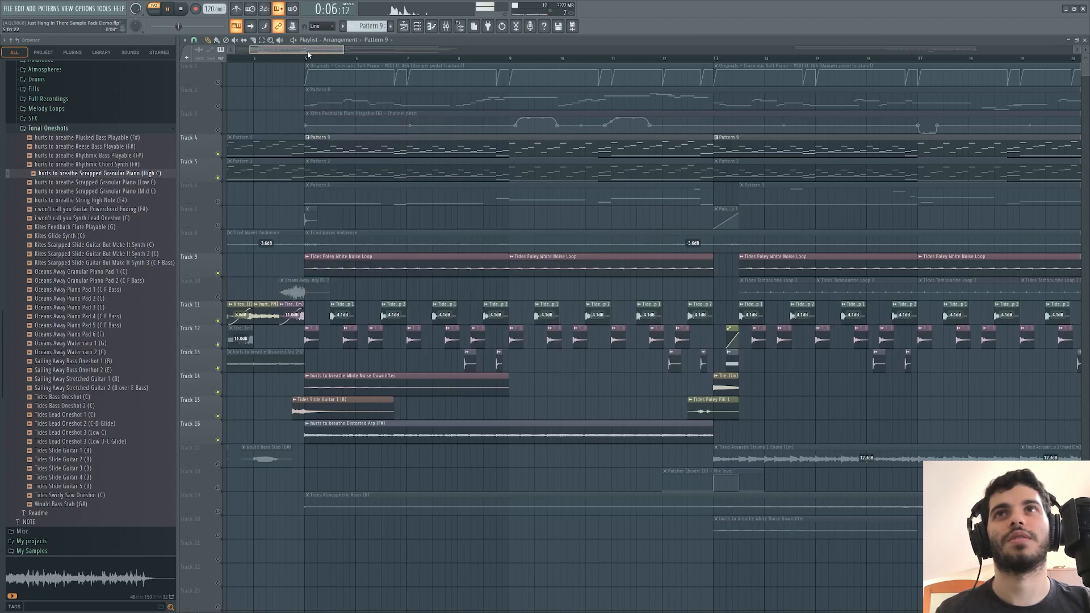
# Enable Track 6 with Pattern 4 in the playlist, audition it with the Tired 808 mixer channel soloed, and stop playback.
pyautogui.click(217, 202)
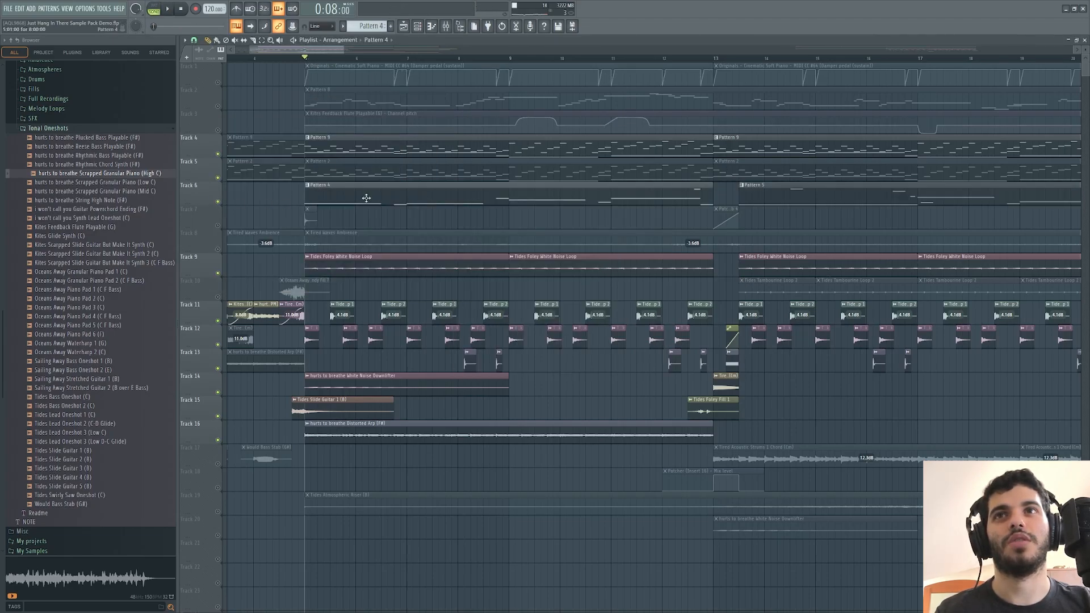
pyautogui.click(417, 26)
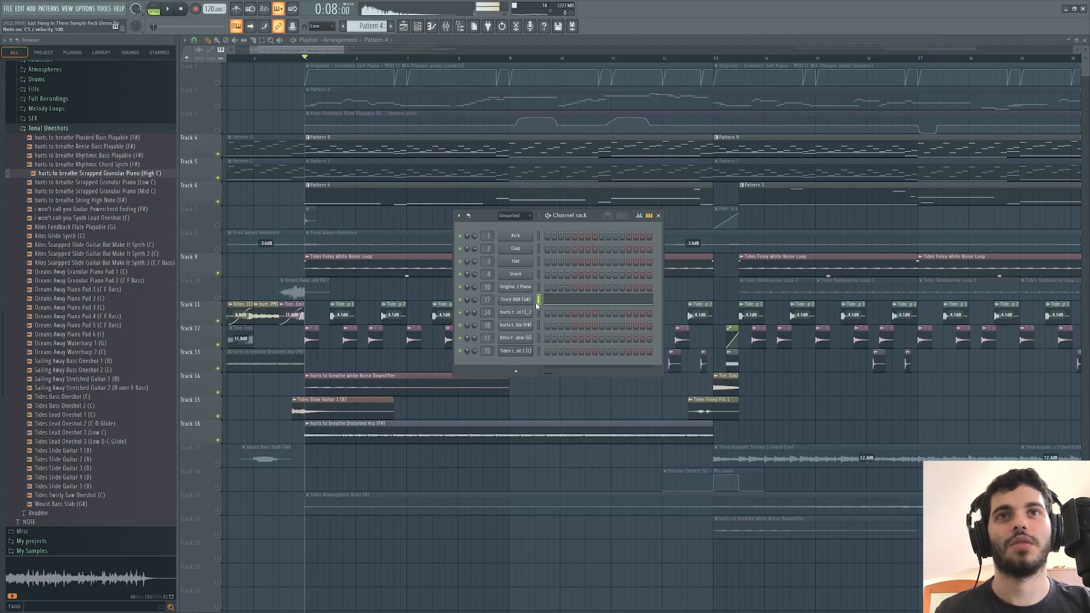
pyautogui.press('space')
pyautogui.press('F9')
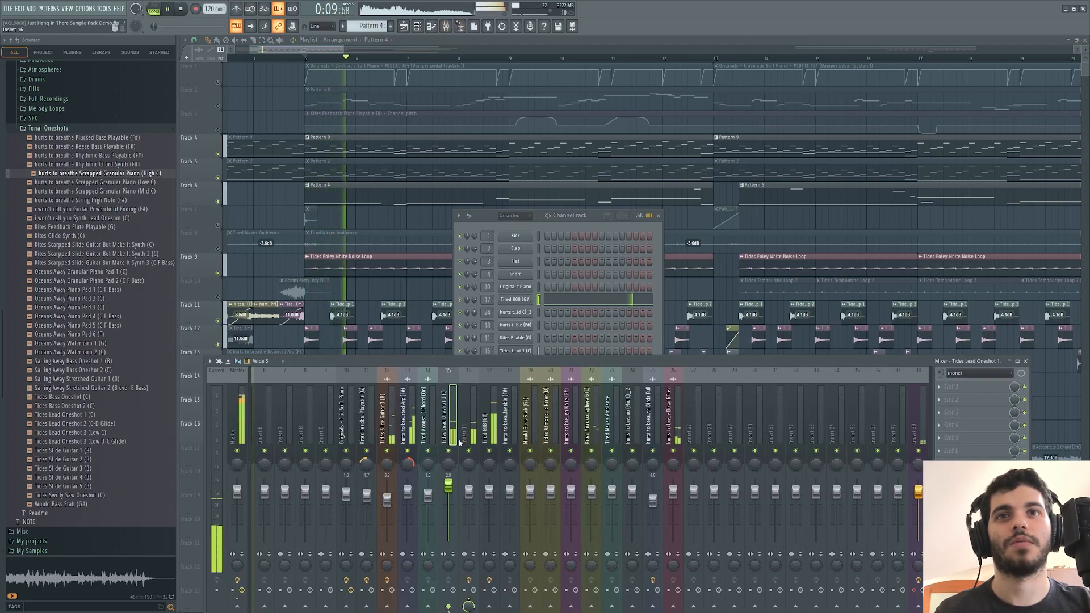
pyautogui.rightClick(490, 451)
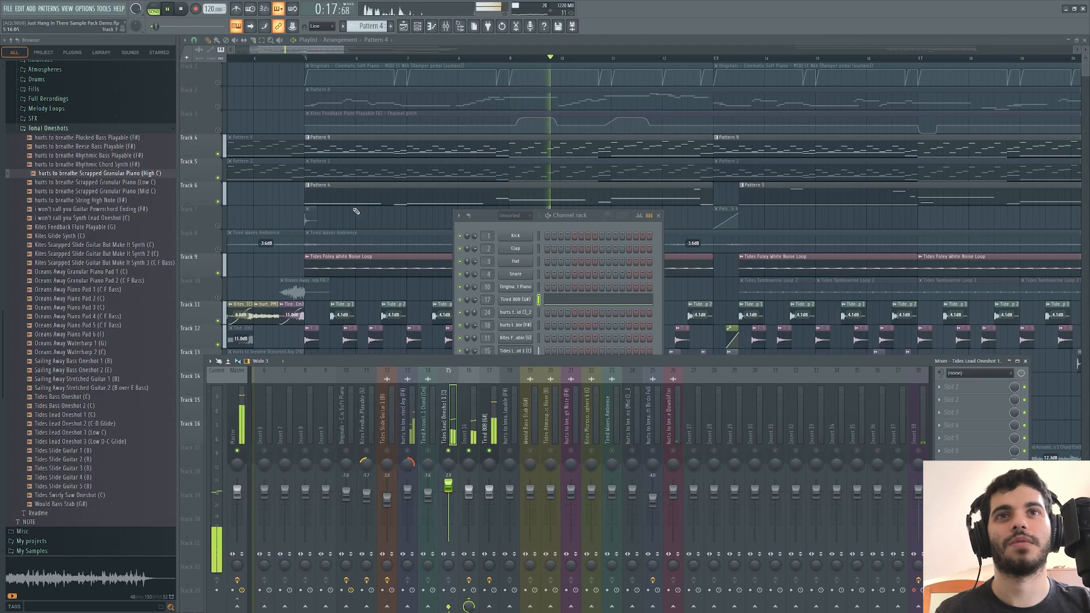
pyautogui.press('space')
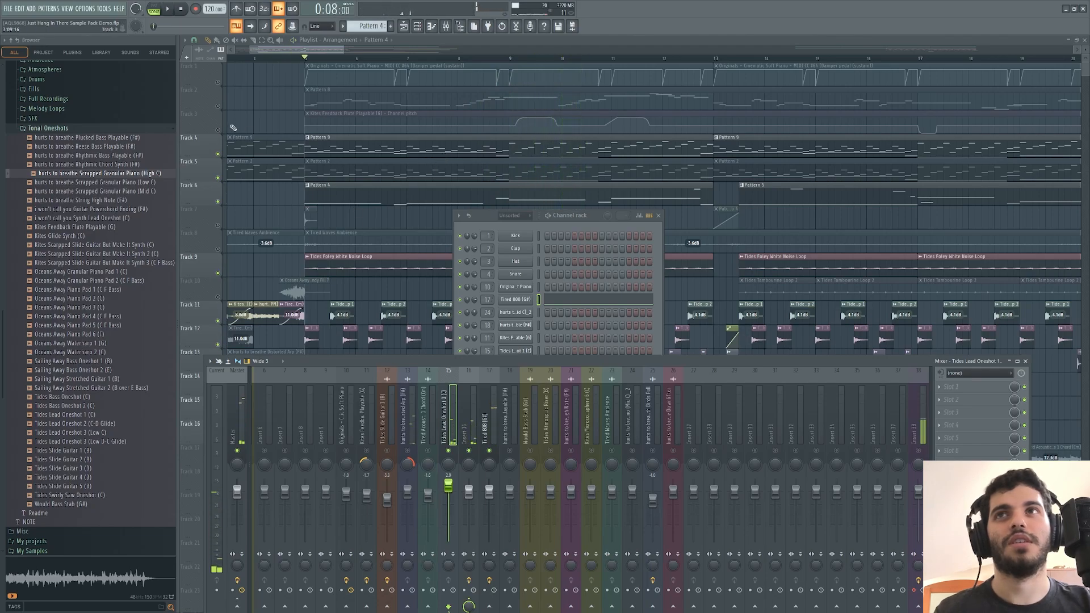
# Enable Tracks 2 and 3, play the Kites Feedback Flute Playable mixer channel soloed, and stop playback with the channel rack open.
pyautogui.click(223, 130)
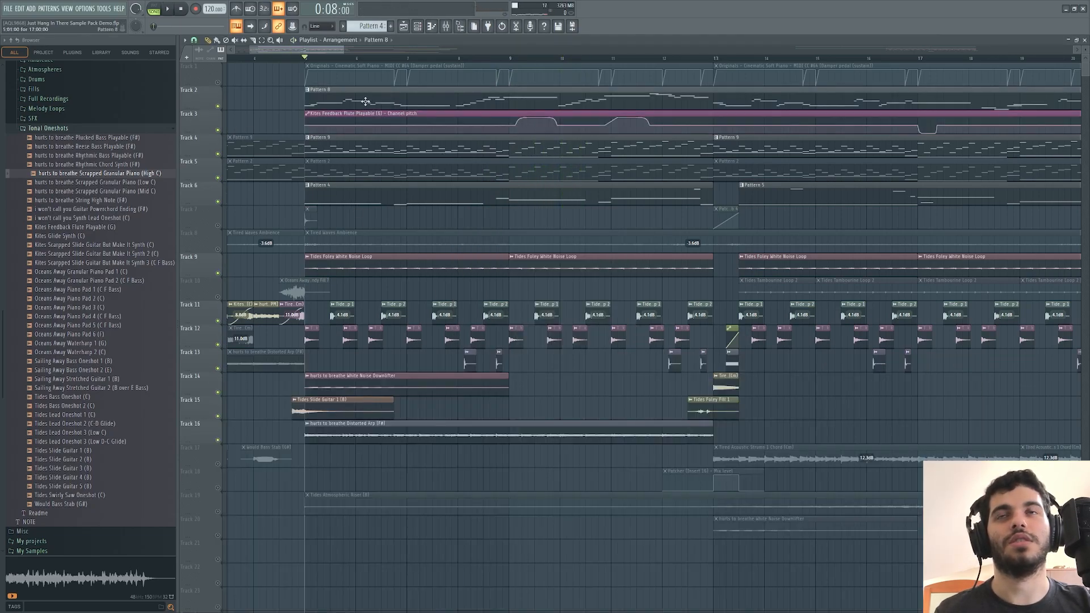
pyautogui.moveTo(333, 51); pyautogui.dragTo(332, 51)
pyautogui.click(446, 27)
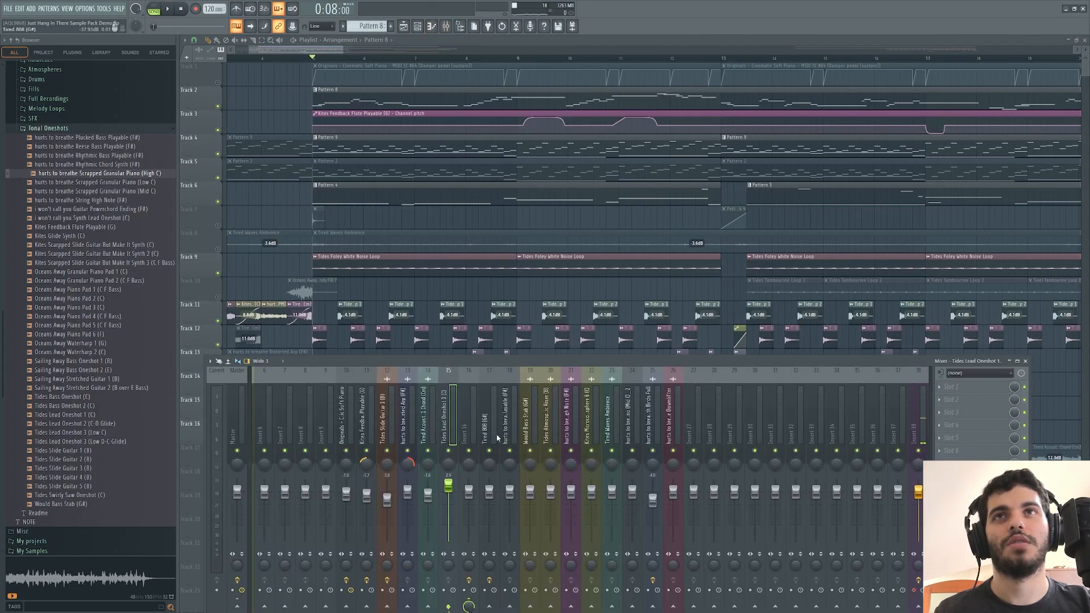
pyautogui.click(514, 449)
pyautogui.press('space')
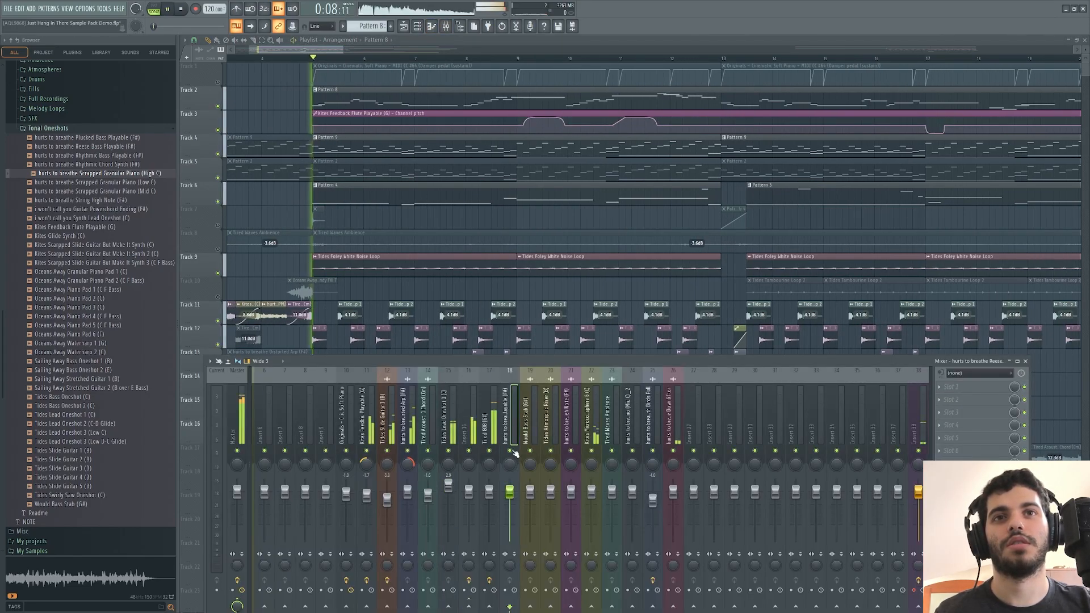
pyautogui.click(366, 442)
pyautogui.click(426, 27)
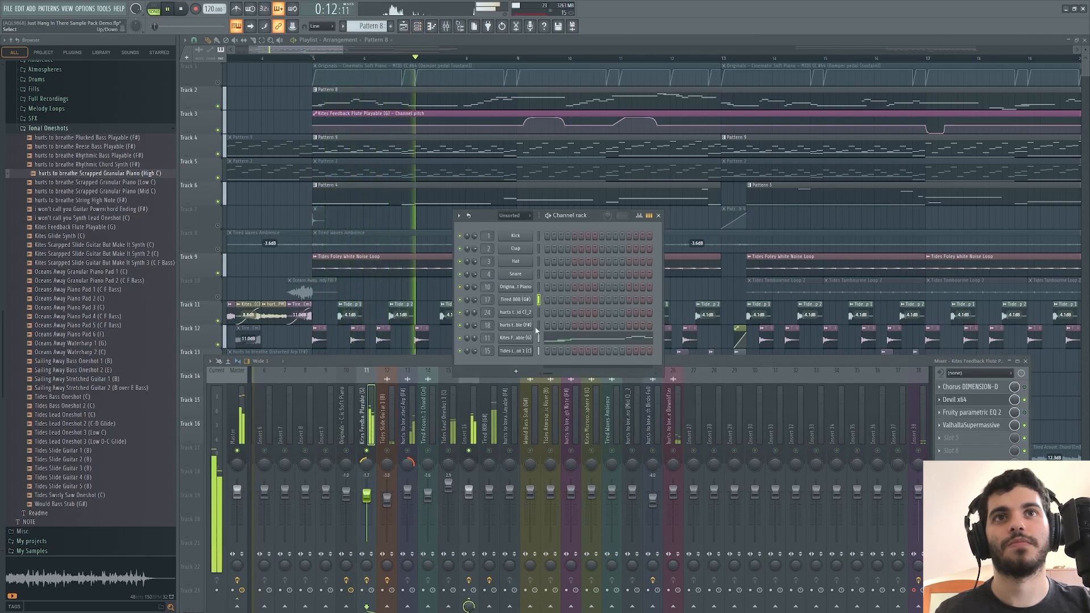
pyautogui.press('space')
# Open the Kites Feedback Flute Playable (G) channel's sampler settings, preview its waveform, and move the window clear of the melody clips.
pyautogui.click(531, 339)
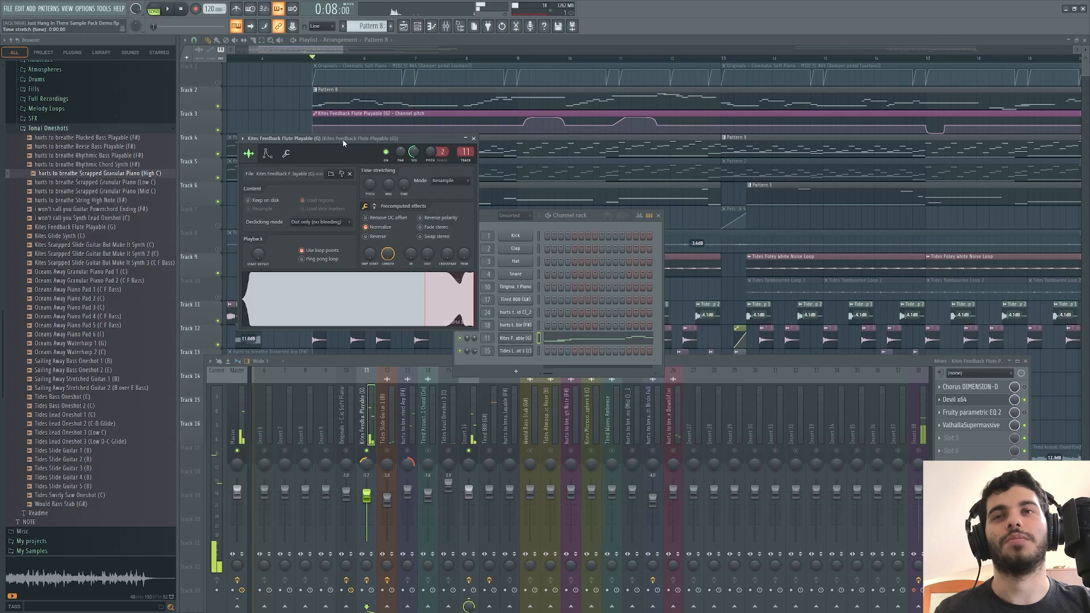
pyautogui.moveTo(343, 143); pyautogui.dragTo(426, 131)
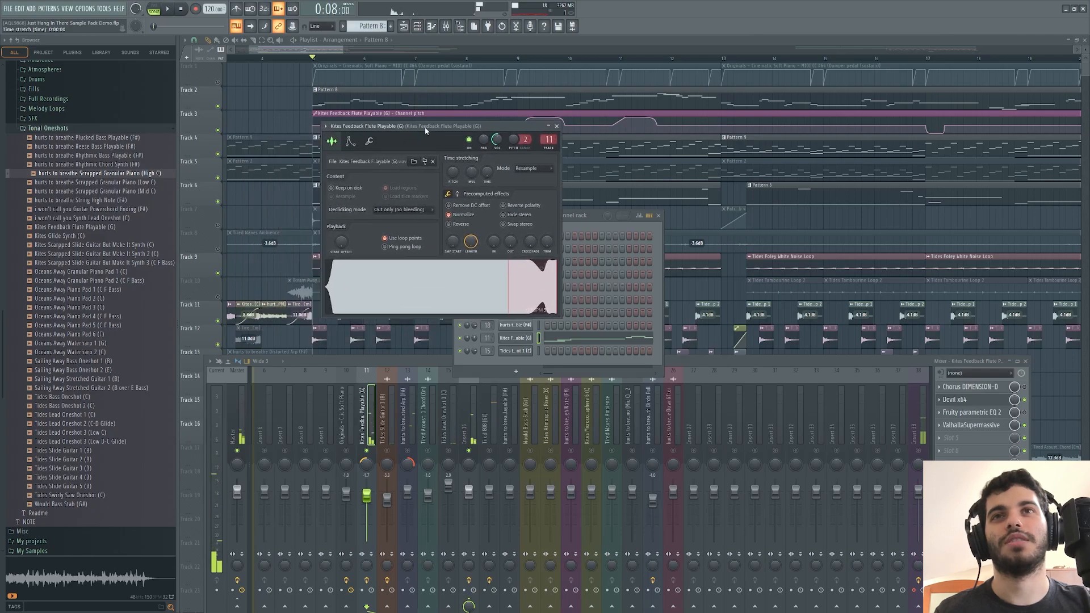
pyautogui.click(421, 297)
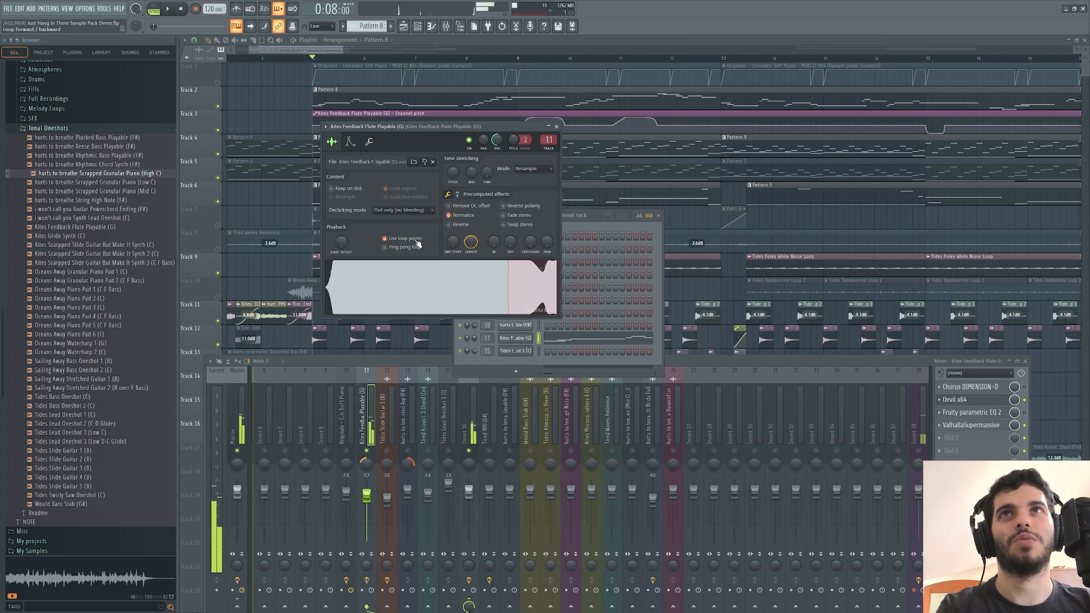
pyautogui.moveTo(427, 142); pyautogui.dragTo(414, 245)
# View the full Kites Feedback Flute melody of Pattern 8 in the piano roll and close it.
pyautogui.click(621, 339)
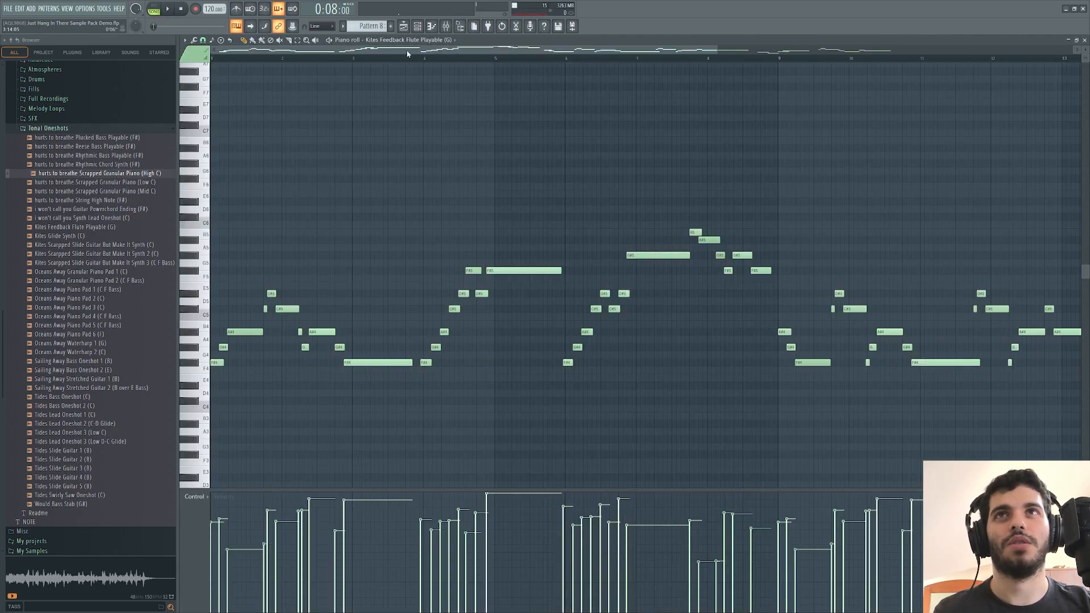
pyautogui.moveTo(709, 47); pyautogui.dragTo(1039, 47)
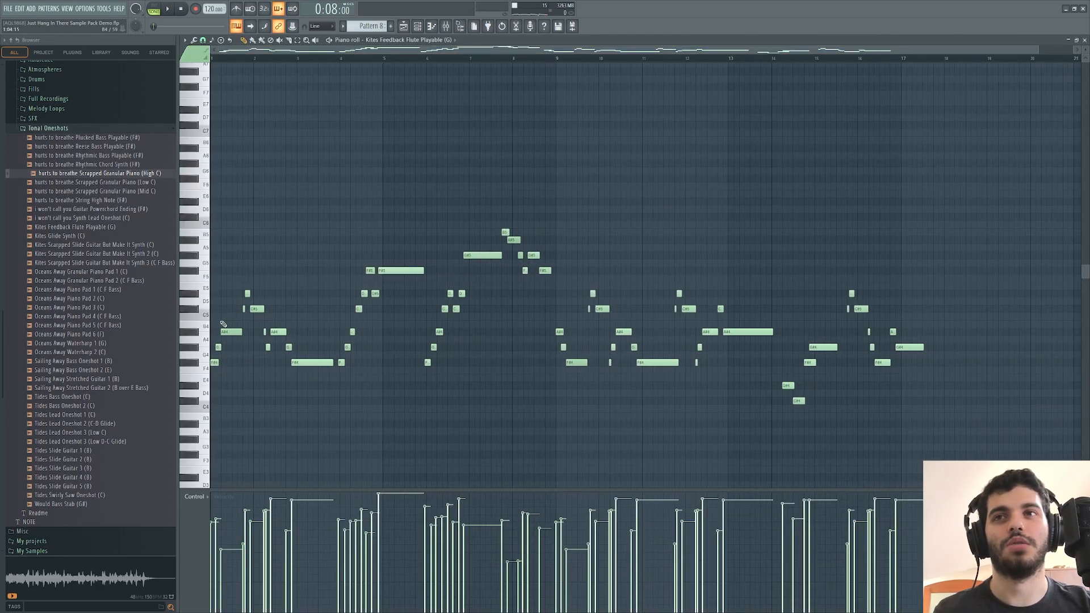
pyautogui.press('Escape')
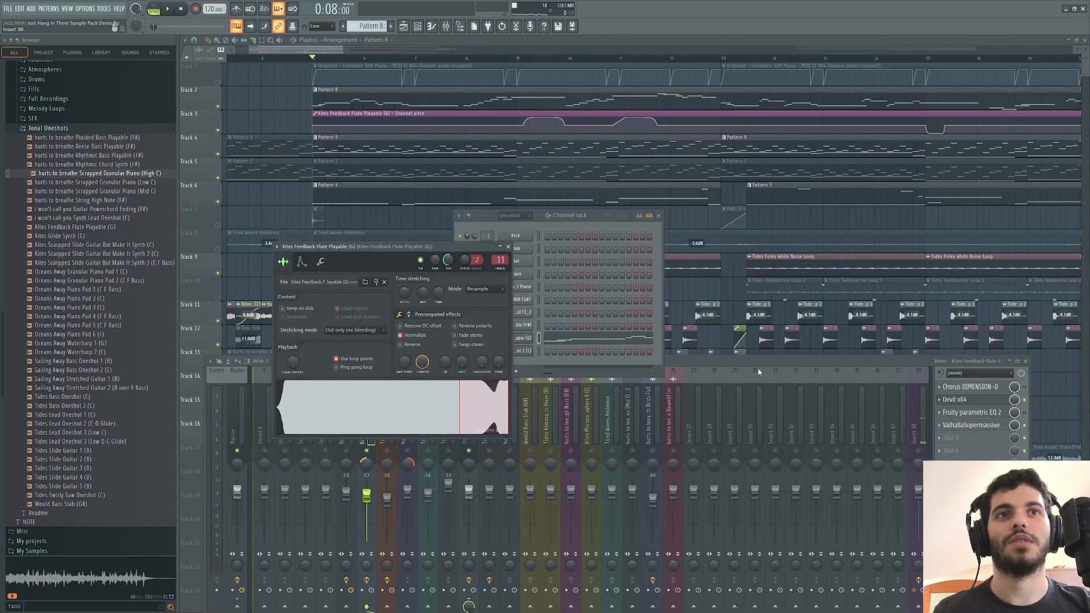
# Inspect the ValhallaSupermassive effect on the Kites Feedback Flute mixer channel and close its window.
pyautogui.moveTo(757, 363); pyautogui.dragTo(736, 237)
pyautogui.click(969, 301)
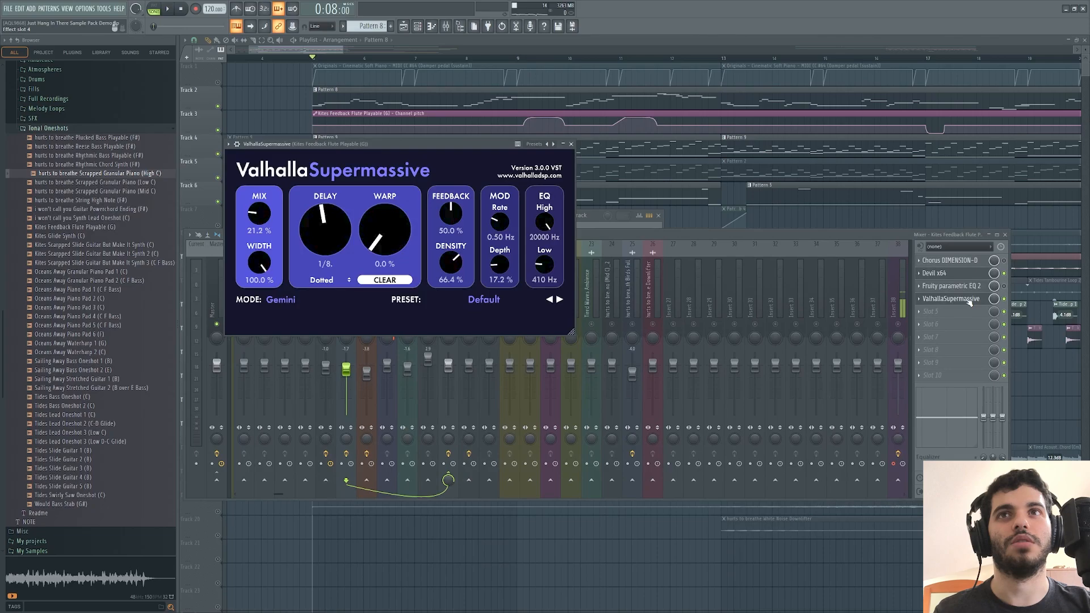
pyautogui.click(969, 301)
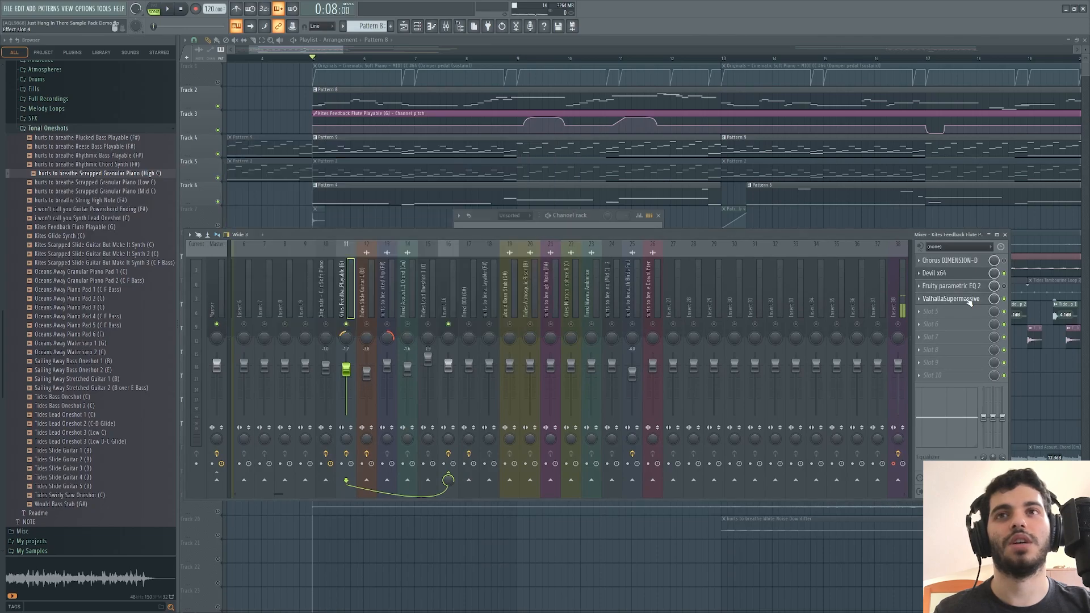
# Play the flute melody with the lead and 808 layers from bar 5, checking the playlist and mixer, then pause and close the mixer.
pyautogui.click(321, 52)
pyautogui.press('space')
pyautogui.click(447, 30)
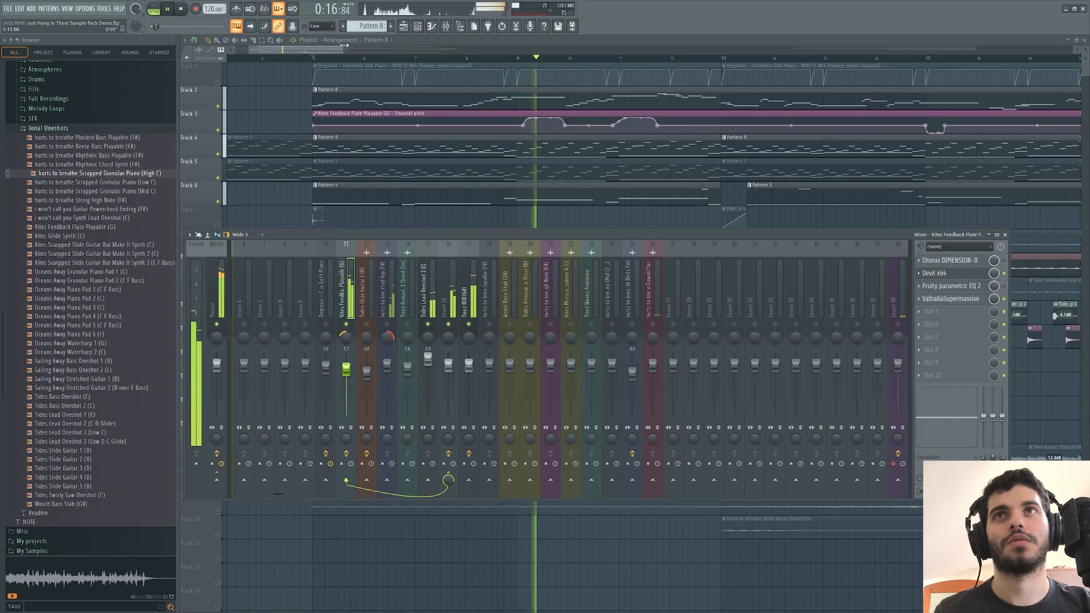
pyautogui.moveTo(343, 50); pyautogui.dragTo(423, 58)
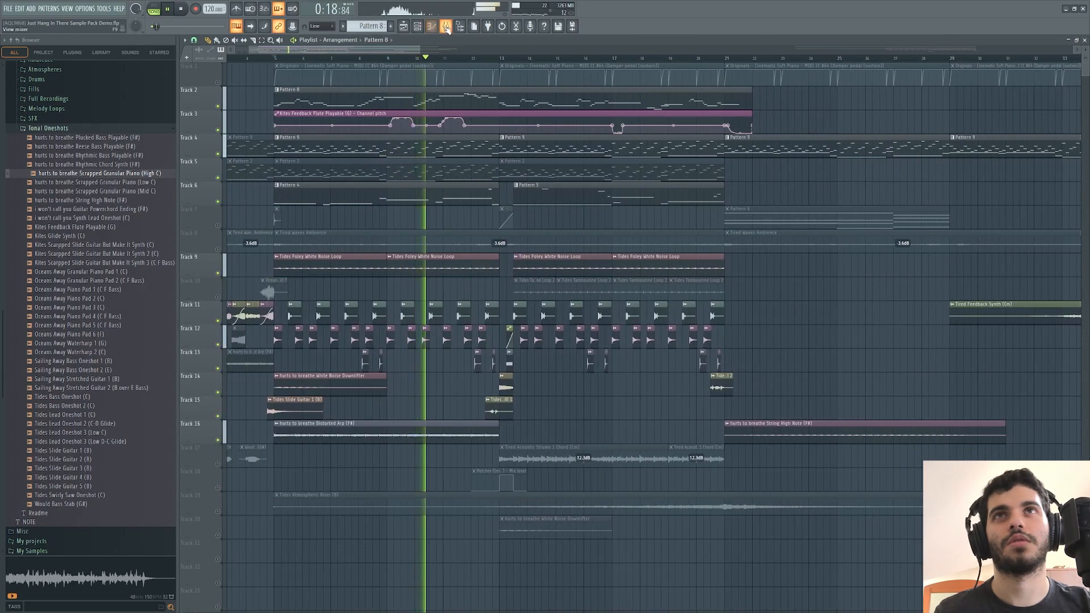
pyautogui.click(447, 27)
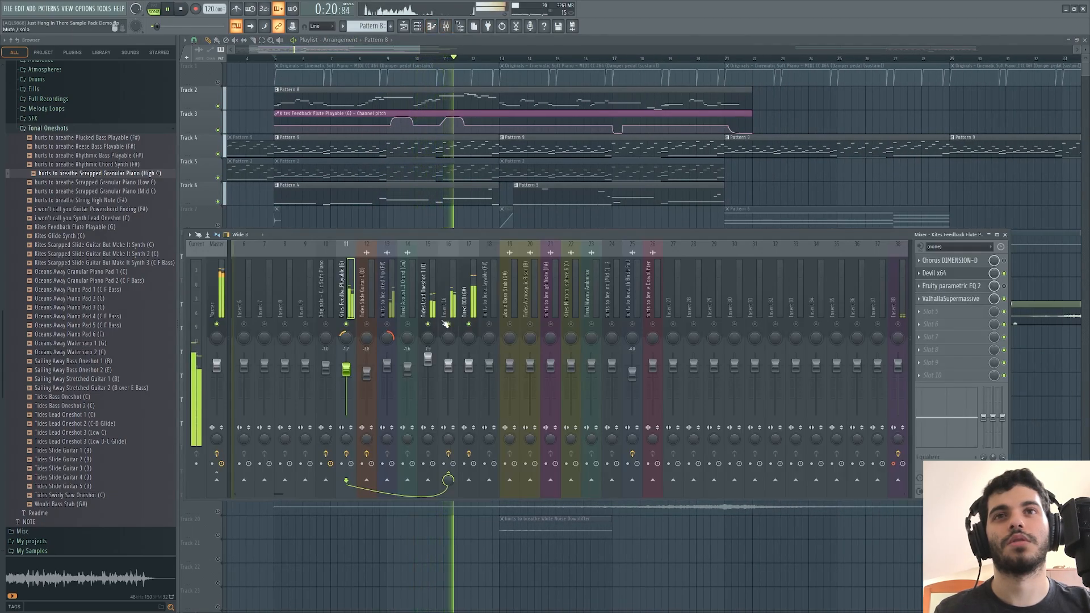
pyautogui.press('space')
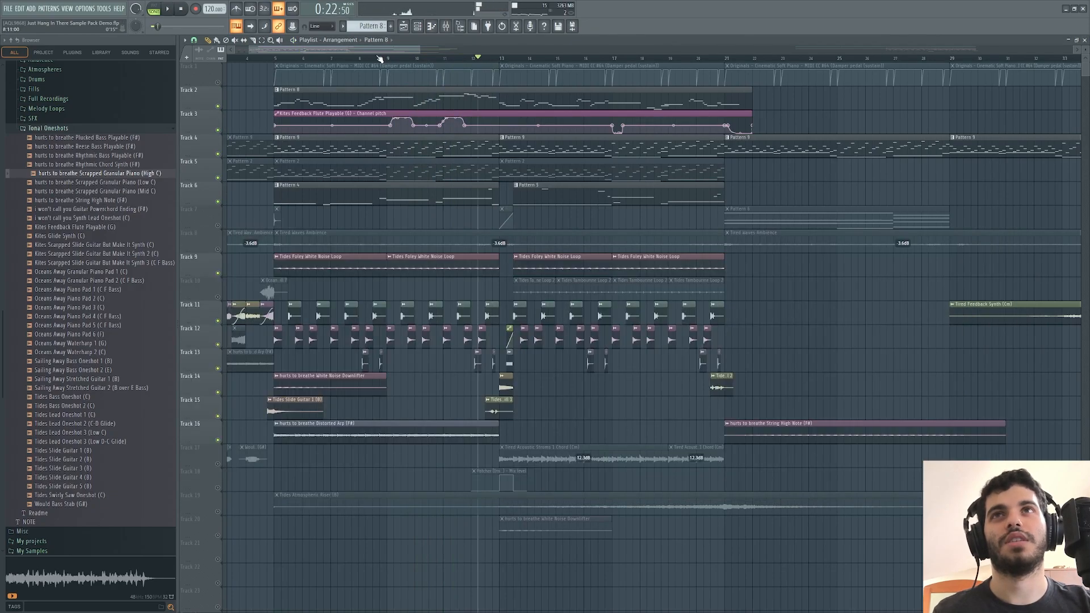
# Enable the remaining muted tracks except Track 5, play the arrangement through the transition at bar 13, and stop playback.
pyautogui.rightClick(219, 106)
pyautogui.rightClick(218, 106)
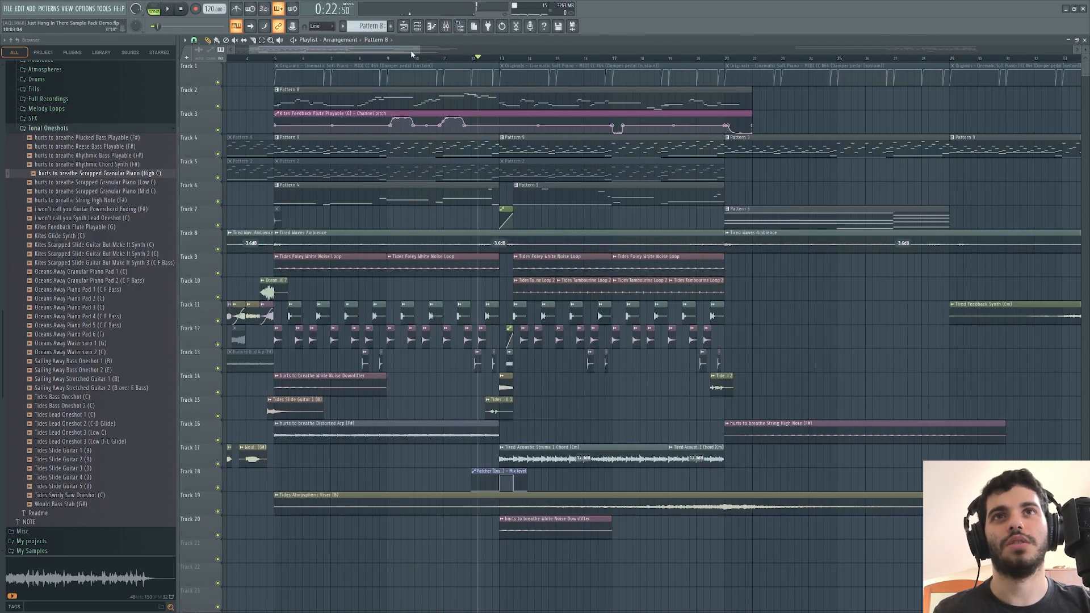
pyautogui.moveTo(525, 256); pyautogui.dragTo(500, 255)
pyautogui.press('space')
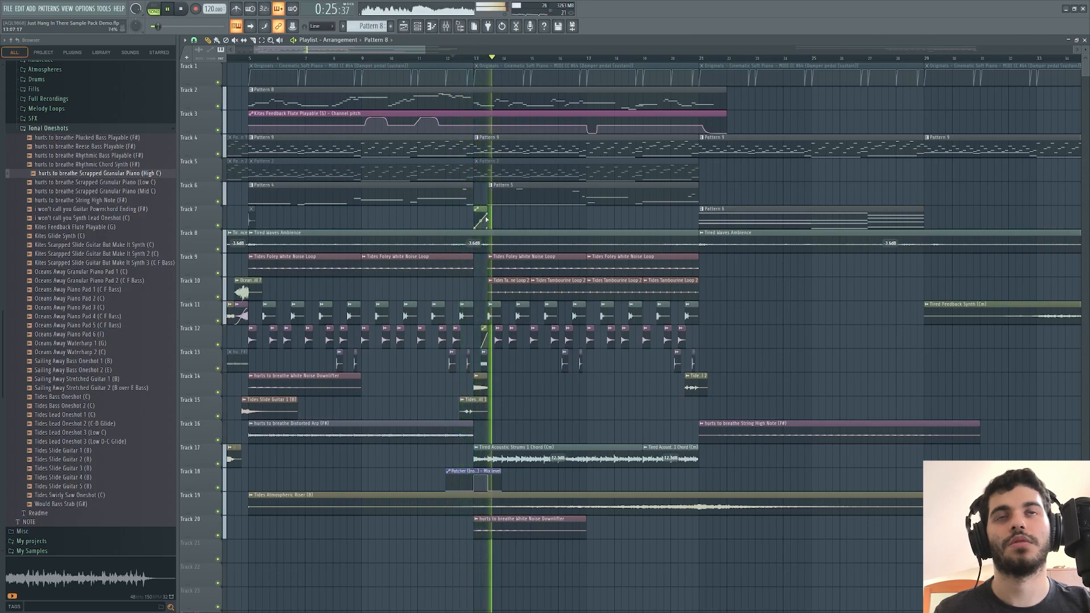
pyautogui.scroll(4, 408, 54)
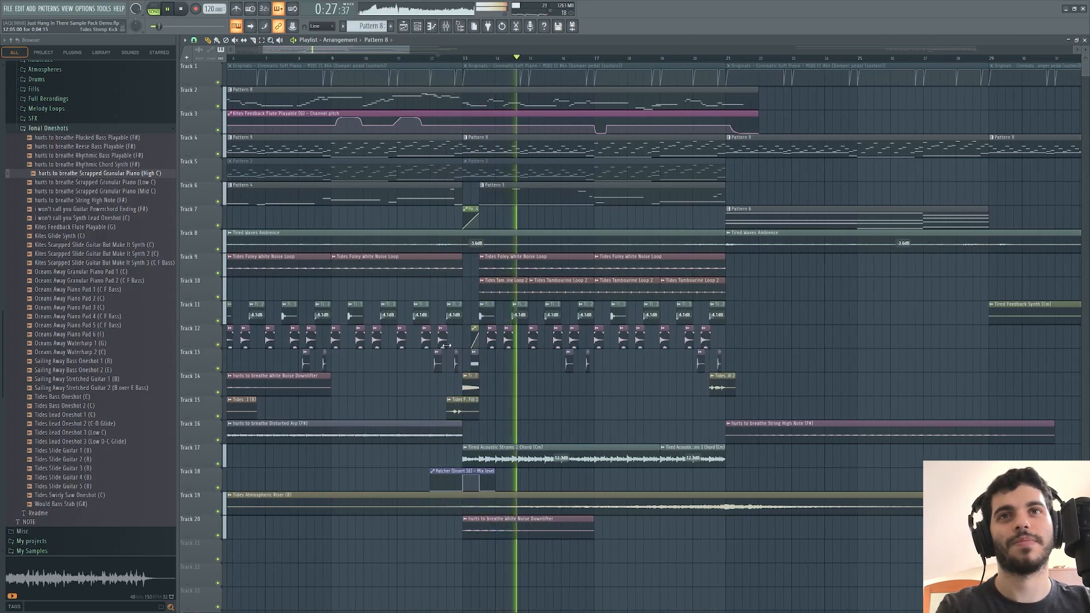
pyautogui.press('space')
# Place the playhead at the start of the Tides Foley Fill 1 clip, solo Track 15, and play the fill.
pyautogui.click(447, 59)
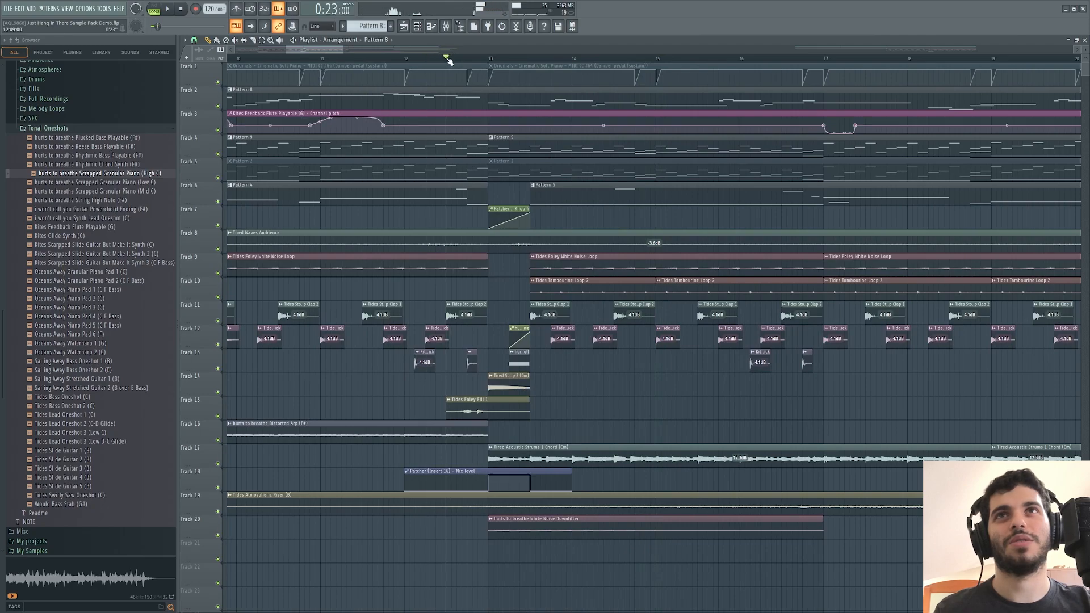
pyautogui.moveTo(339, 50); pyautogui.dragTo(345, 51)
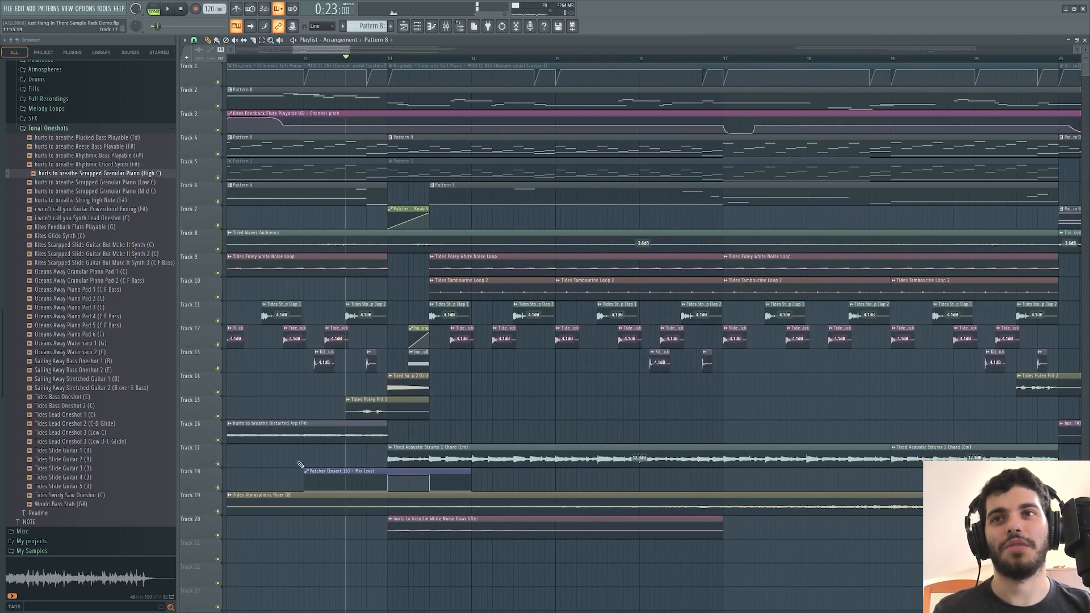
pyautogui.rightClick(219, 417)
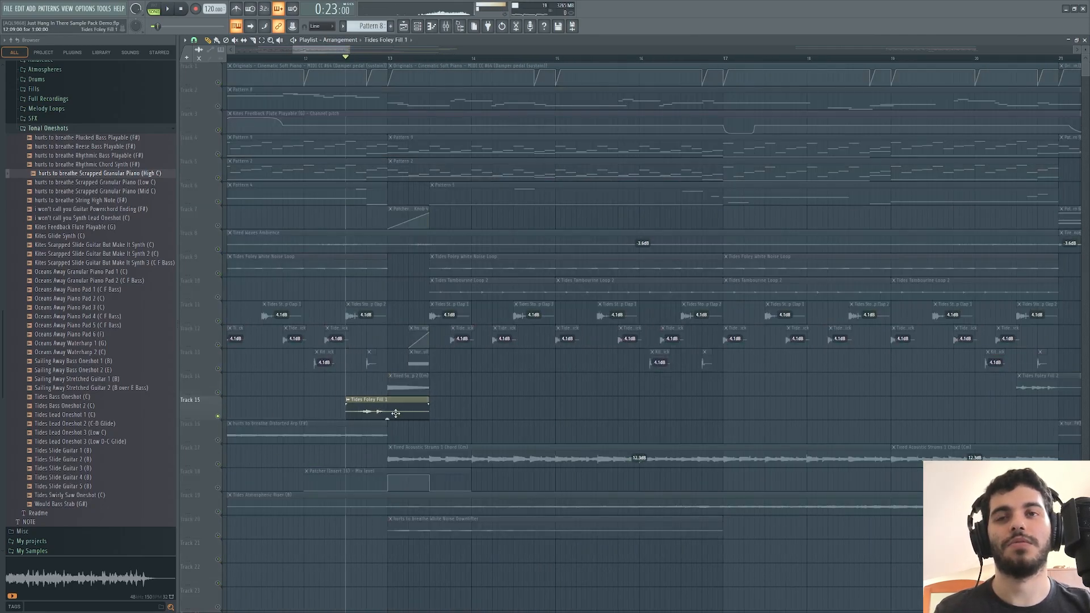
pyautogui.press('space')
# Enable Tracks 13, 12, 11 and 14 alongside the playing foley fill, and stop playback.
pyautogui.click(218, 367)
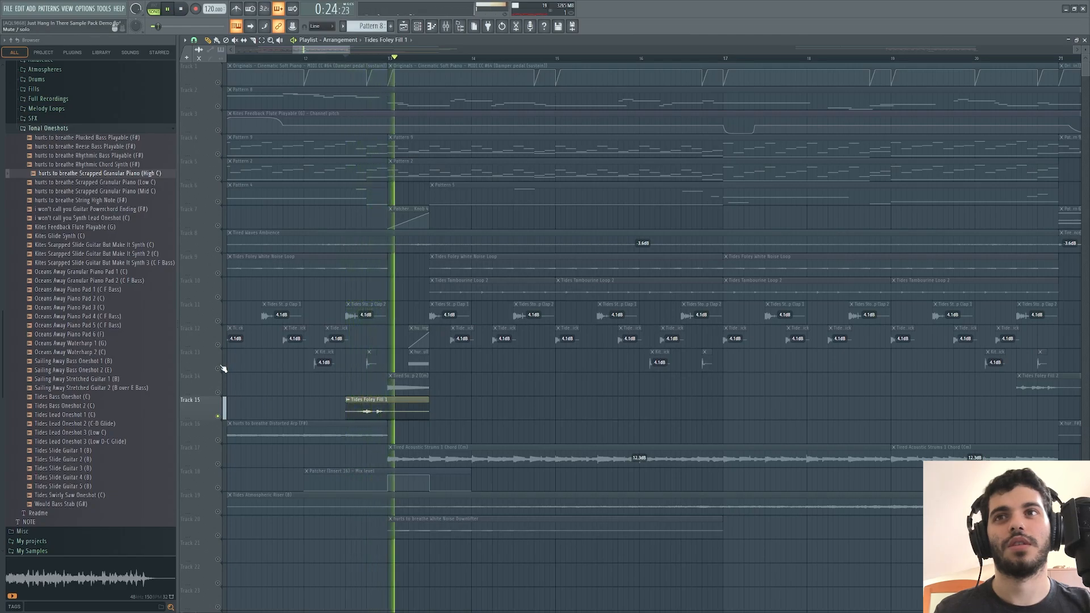
pyautogui.click(218, 345)
pyautogui.click(218, 321)
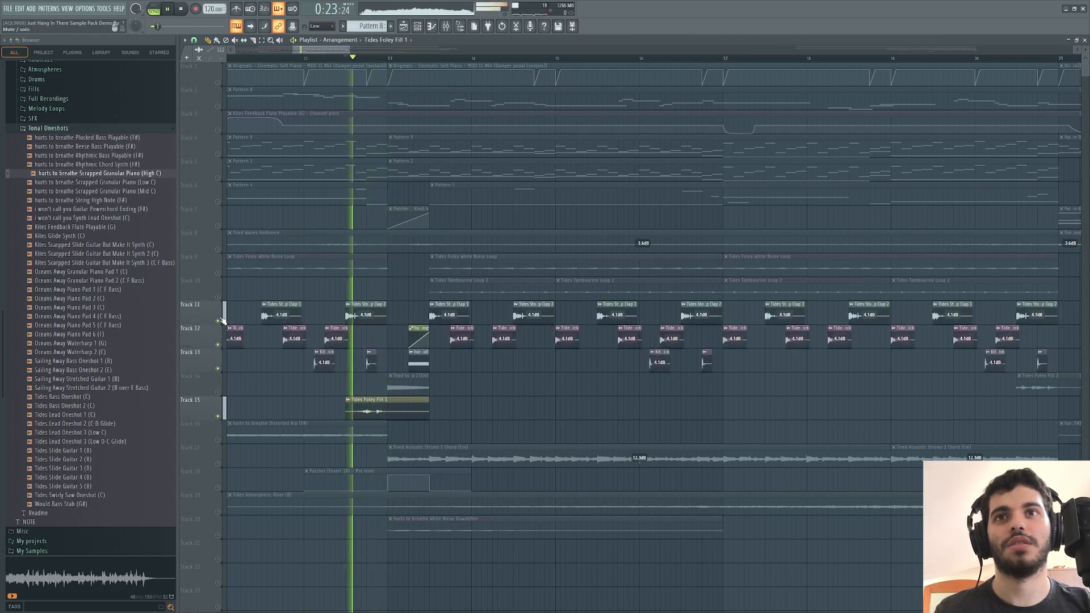
pyautogui.click(218, 392)
pyautogui.press('space')
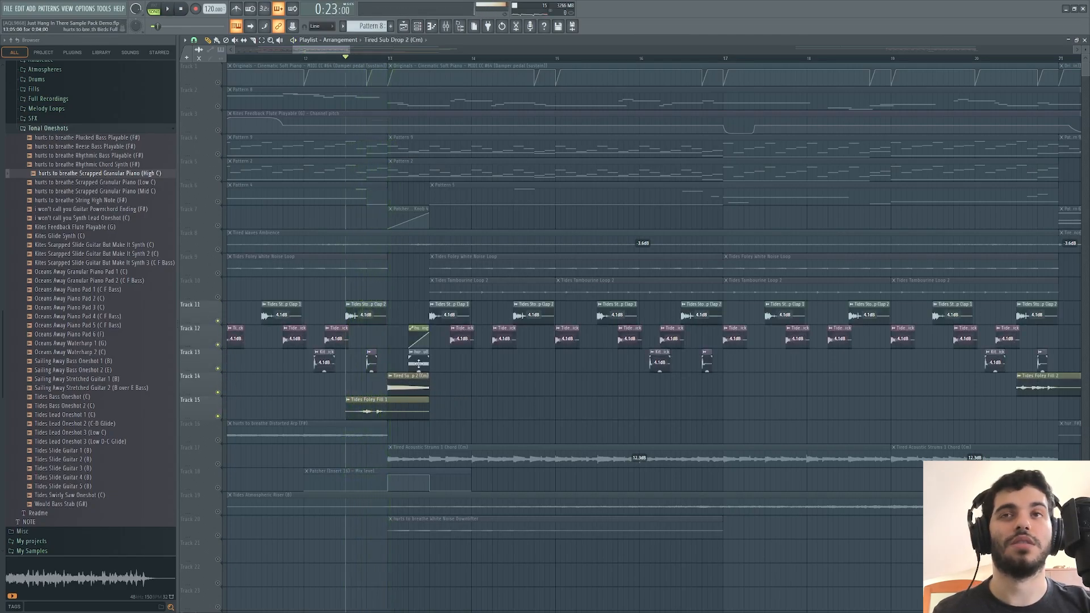
# Enable Track 17 with Tired Acoustic Strums 1 and Track 16 with the Distorted Arp, auditioning the transition with these layers.
pyautogui.press('space')
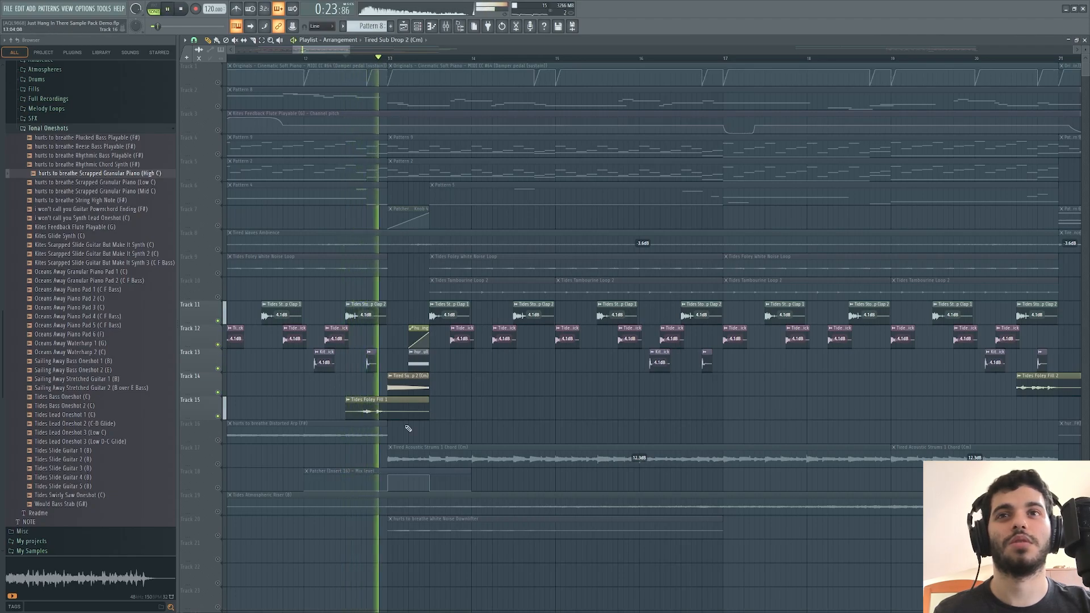
pyautogui.click(218, 464)
pyautogui.press('space')
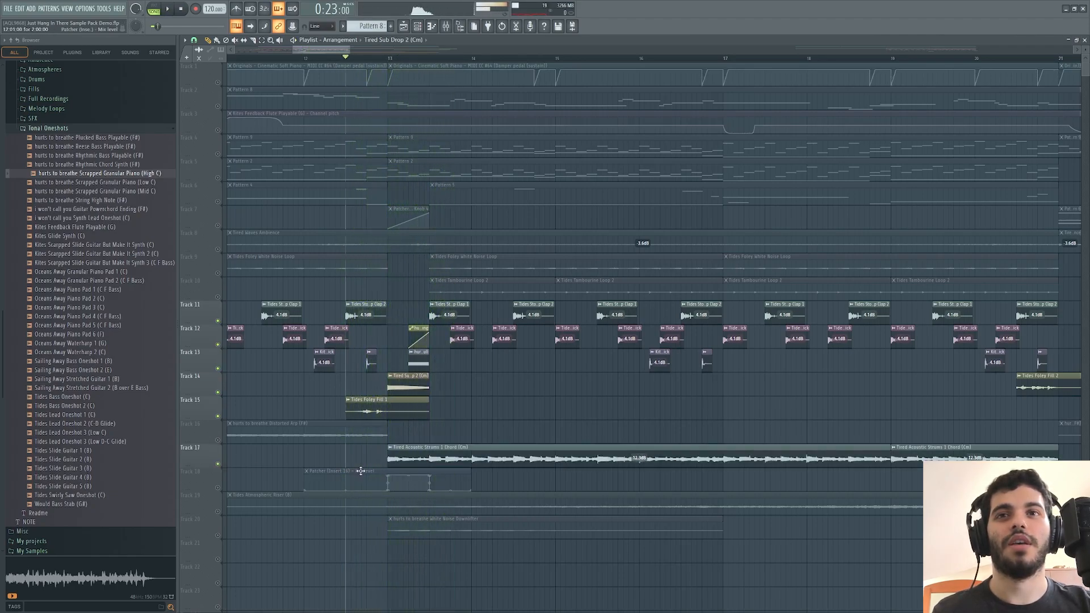
pyautogui.click(218, 440)
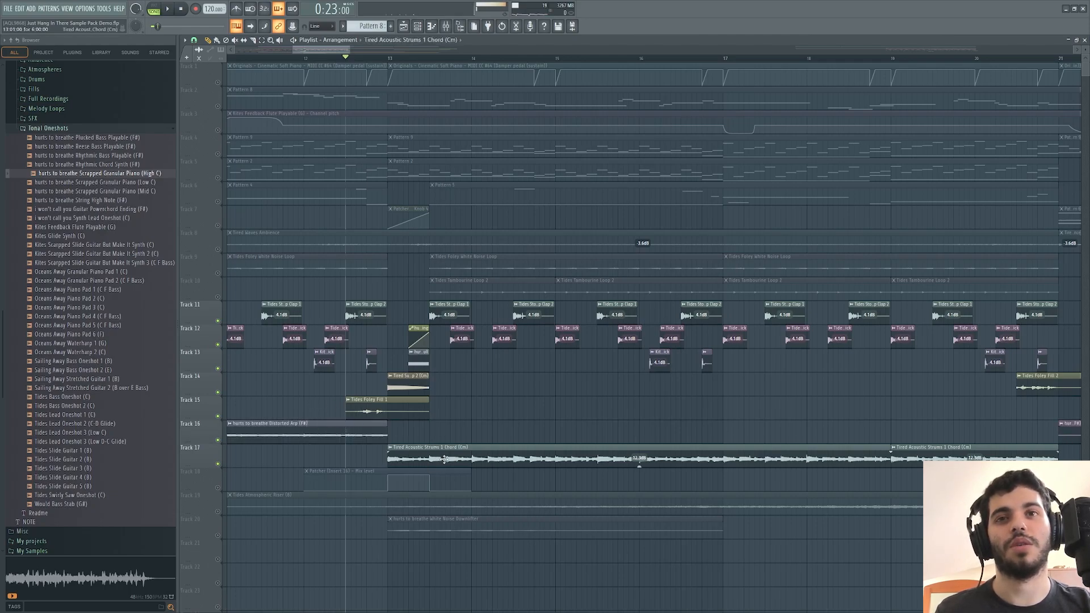
pyautogui.press('space')
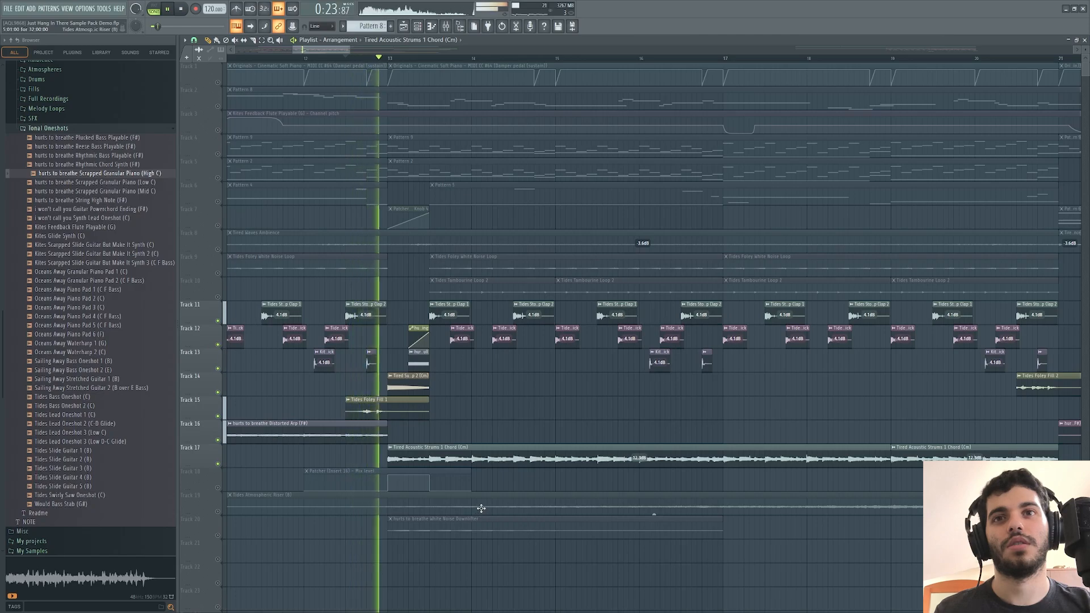
pyautogui.press('space')
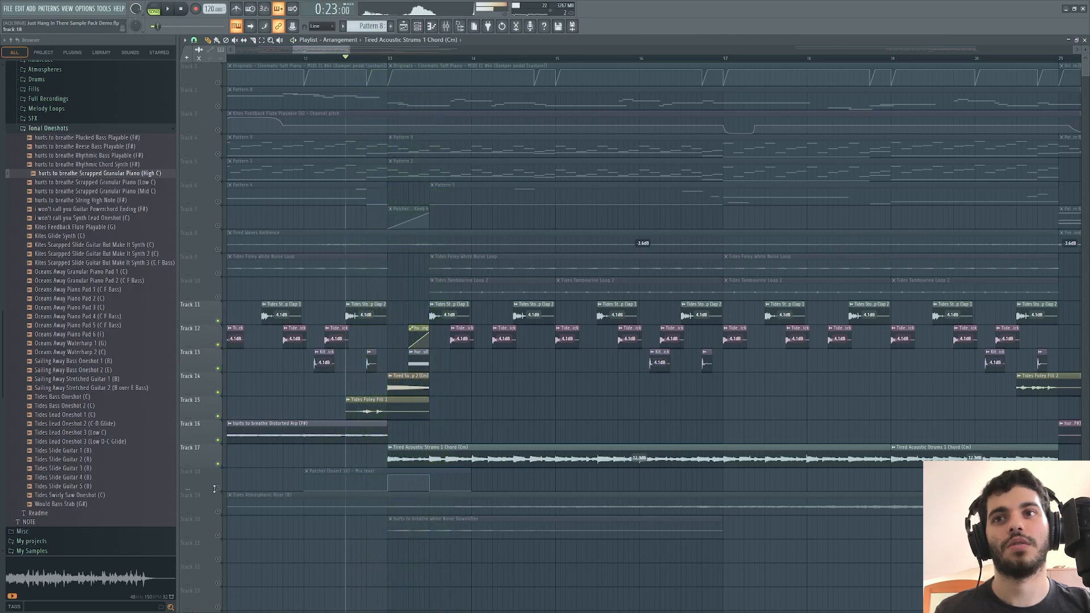
# Enable Tracks 18, 19 and 20 along with Tracks 1 through 7 in the arrangement.
pyautogui.click(219, 489)
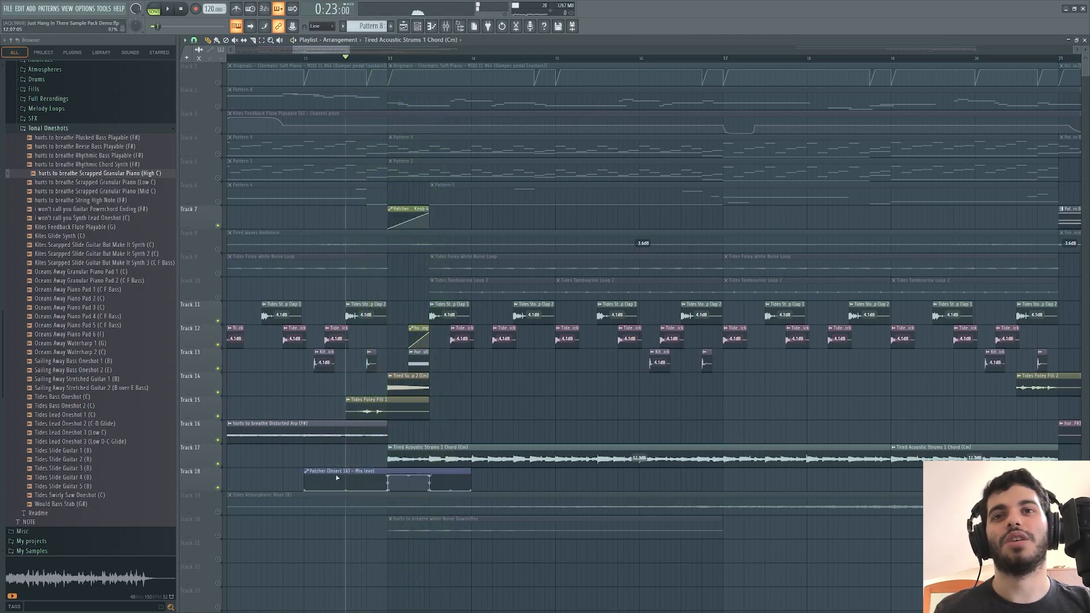
pyautogui.click(218, 536)
pyautogui.click(217, 511)
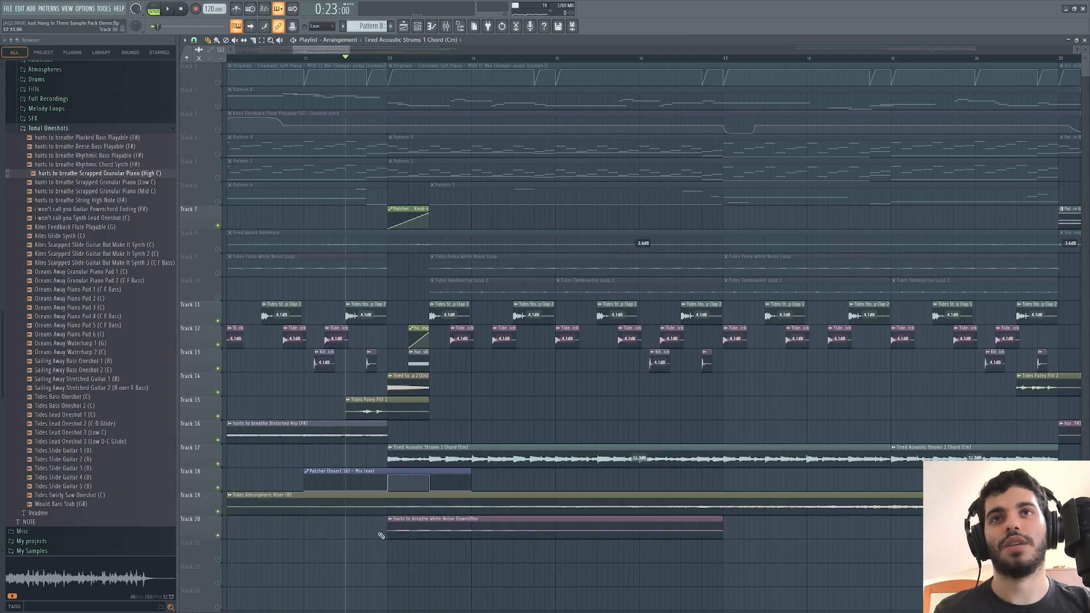
pyautogui.click(218, 202)
pyautogui.click(217, 178)
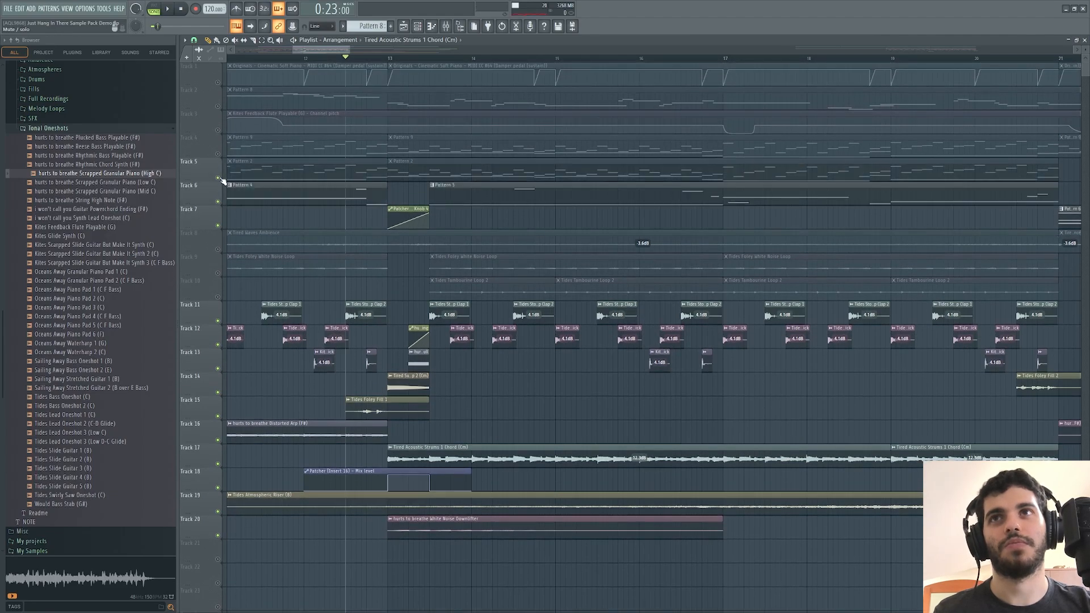
pyautogui.click(217, 153)
pyautogui.click(218, 130)
pyautogui.click(217, 106)
pyautogui.click(218, 82)
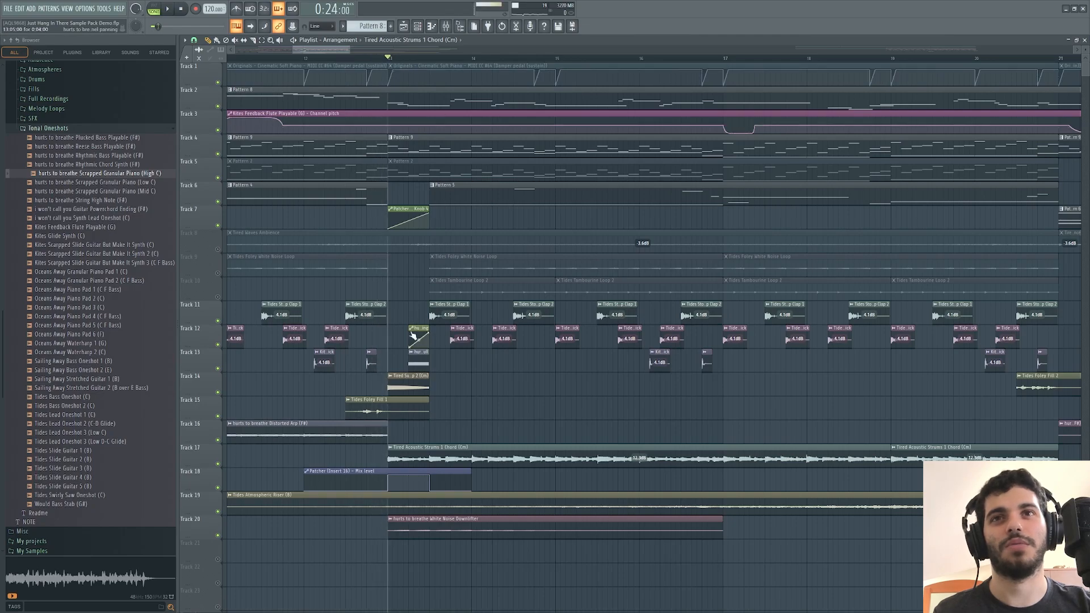
# Show the mixer, play the transition from bar 13, and inspect the effect slots of Insert 16.
pyautogui.click(447, 26)
pyautogui.press('space')
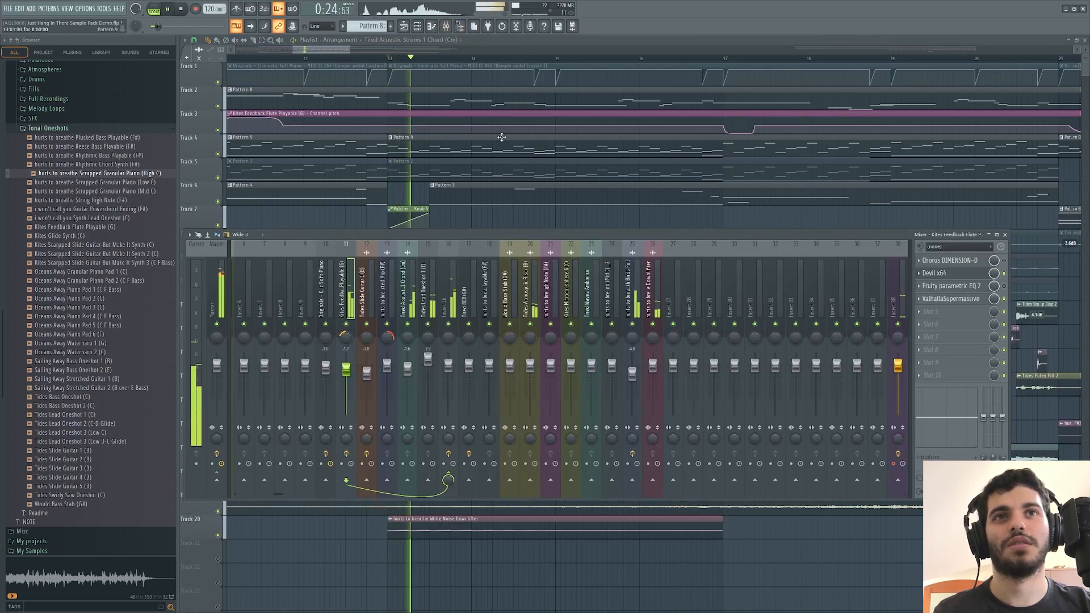
pyautogui.press('space')
pyautogui.click(448, 290)
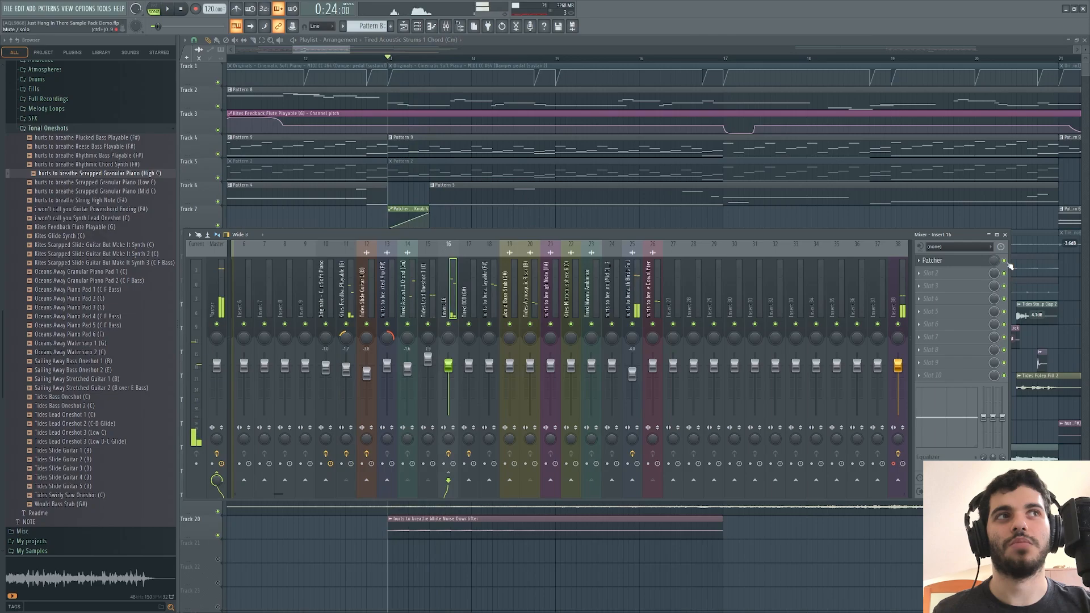
# Place the playhead at 0:23:50, mute Tracks 2, 3, 4 and 6, and play the transition without them.
pyautogui.click(370, 59)
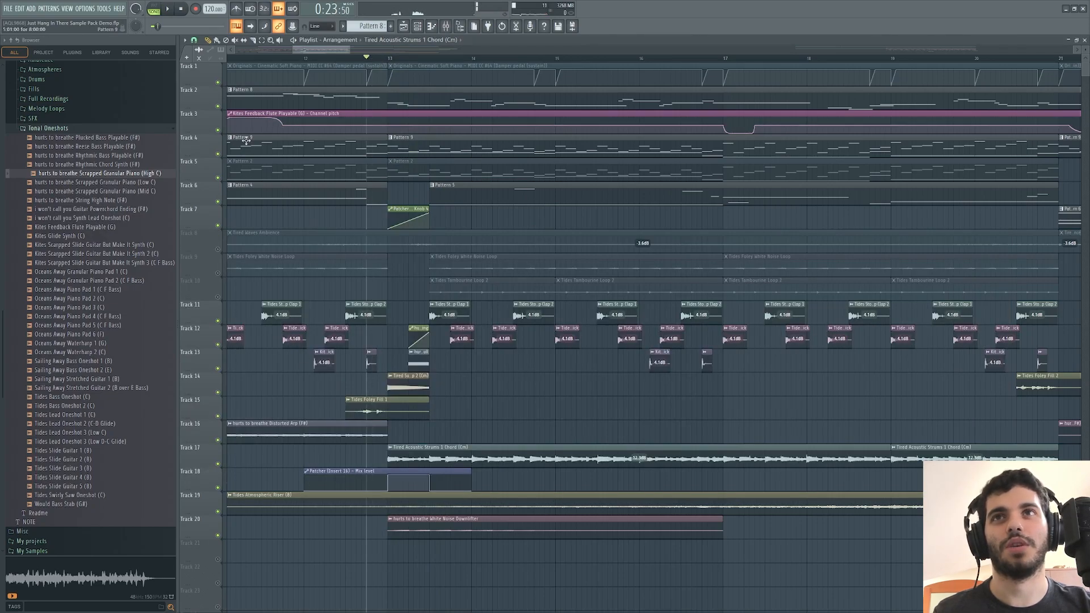
pyautogui.click(217, 154)
pyautogui.click(218, 106)
pyautogui.click(217, 130)
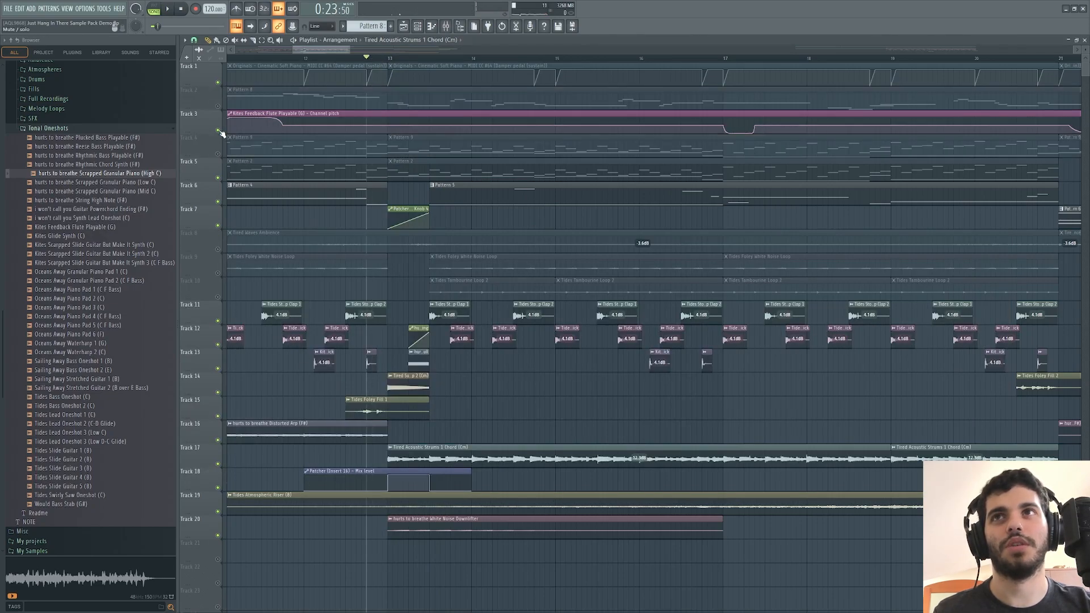
pyautogui.click(218, 201)
pyautogui.press('space')
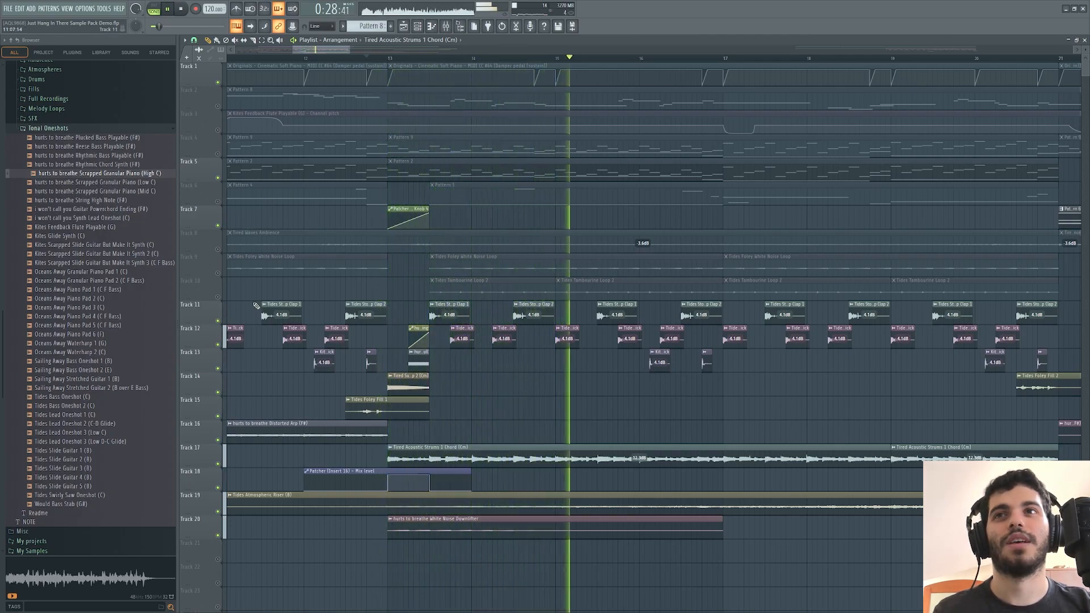
pyautogui.press('space')
# Solo Track 10 with Tides Tambourine Loop 2, play from 0:25:00, and add Tracks 11 and 12 during playback.
pyautogui.click(217, 297)
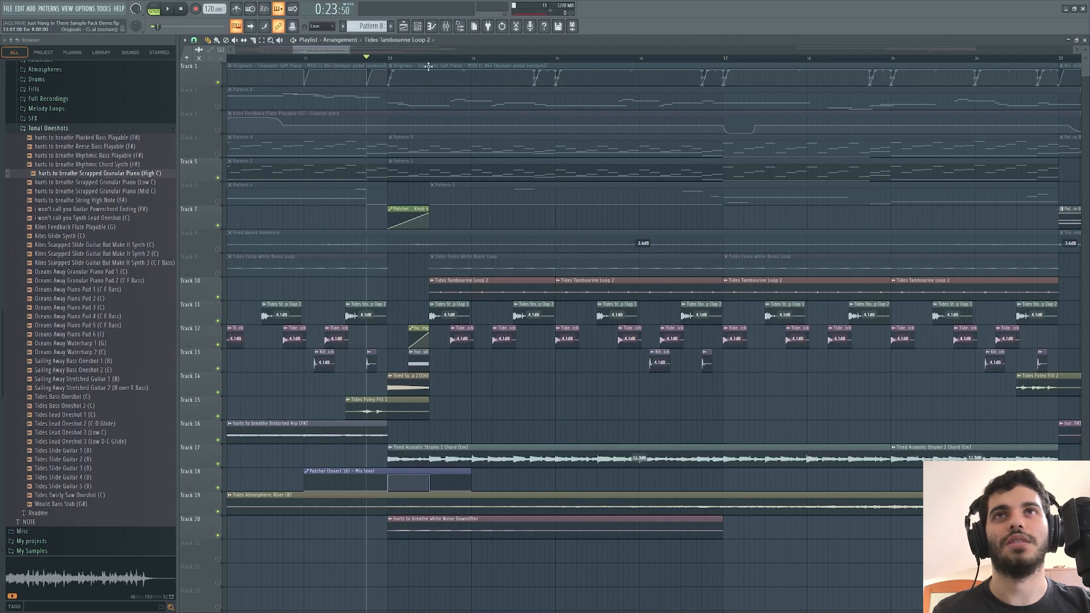
pyautogui.rightClick(218, 273)
pyautogui.click(218, 297)
pyautogui.click(218, 273)
pyautogui.press('space')
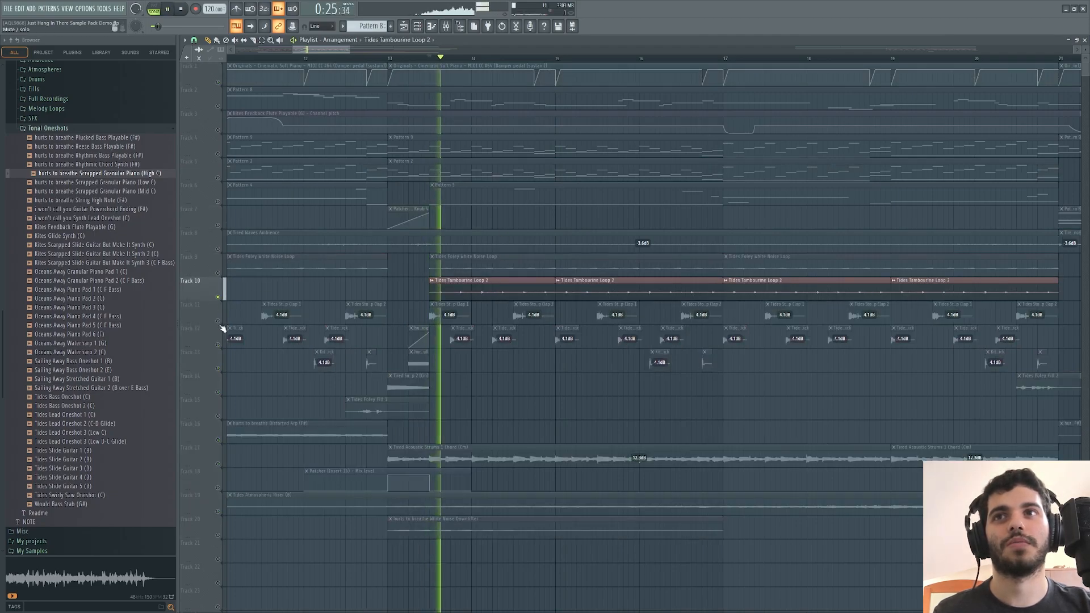
pyautogui.click(218, 321)
pyautogui.click(218, 344)
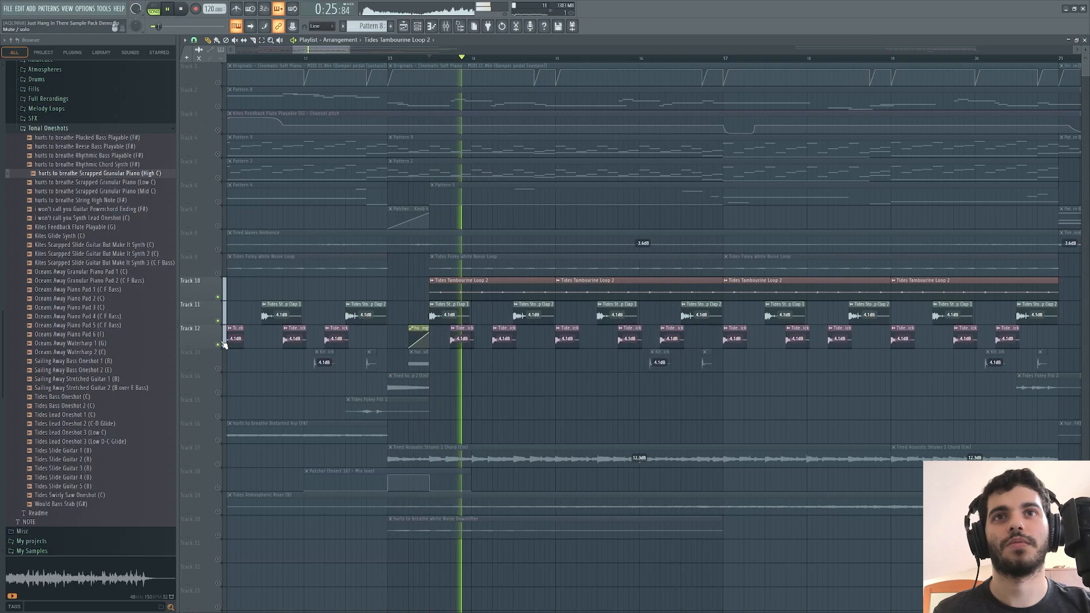
# Compare the playing drums with and without Track 9's Tides Foley White Noise Loop, and stop playback.
pyautogui.click(219, 273)
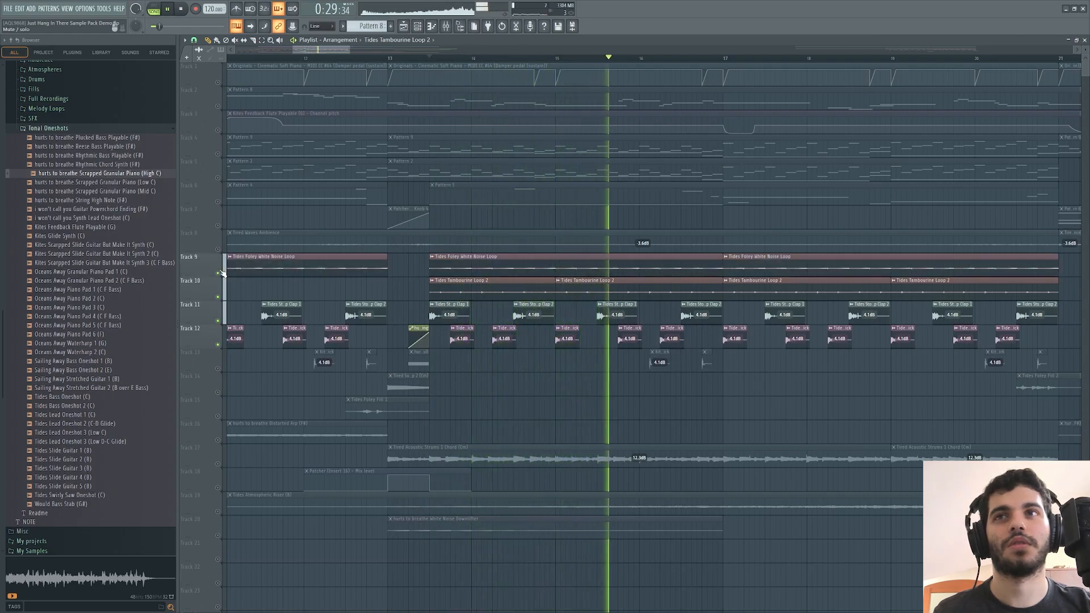
pyautogui.click(219, 273)
pyautogui.press('space')
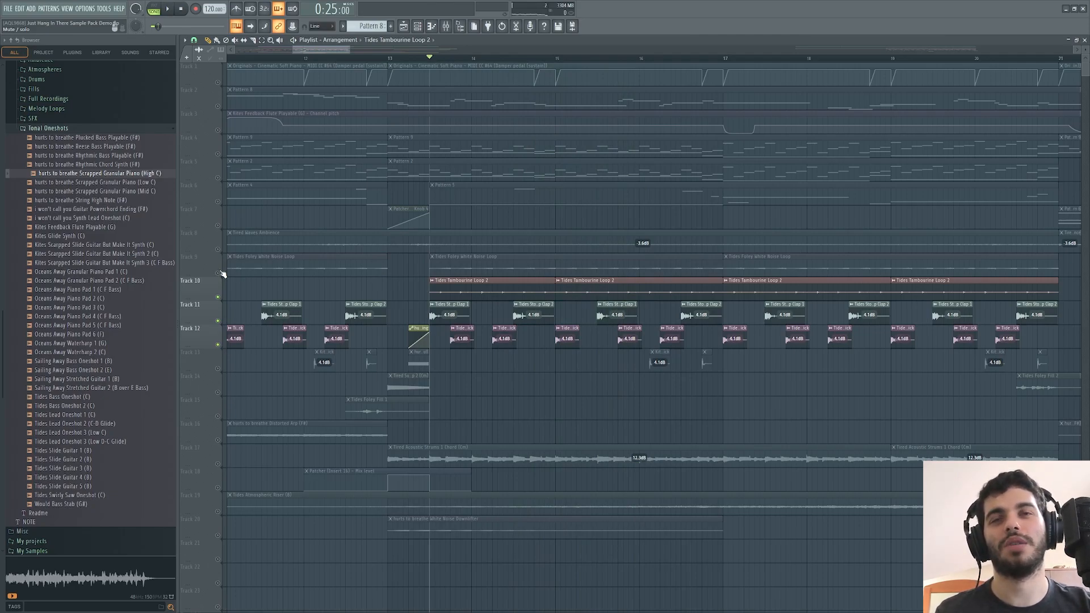
# Enable Track 9's white noise loop and Track 17's acoustic strums, and audition them with the drums from 0:25:00.
pyautogui.press('space')
pyautogui.click(219, 273)
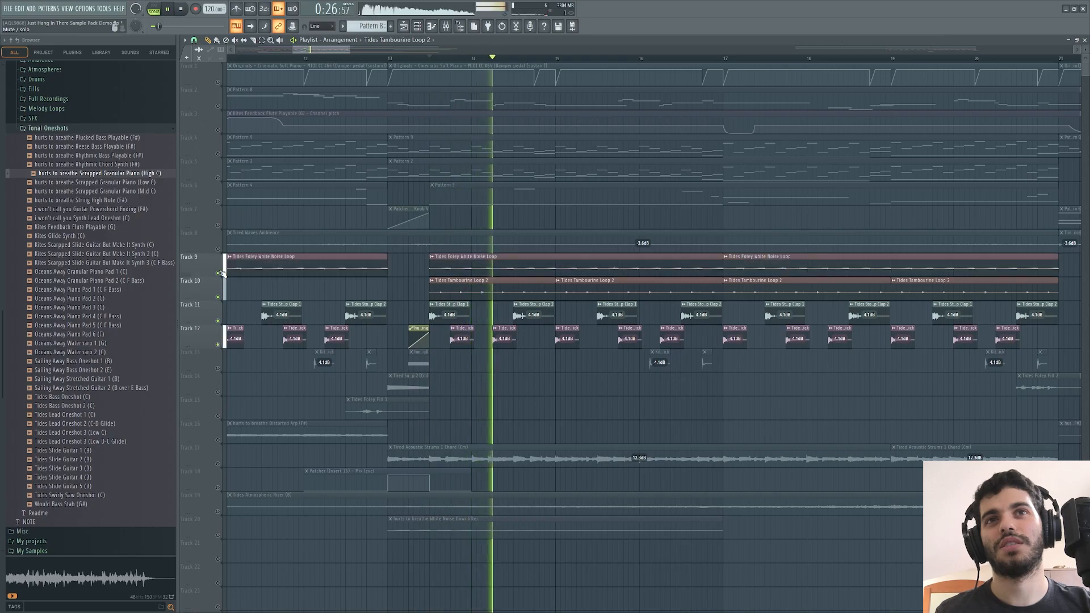
pyautogui.click(223, 464)
pyautogui.press('space')
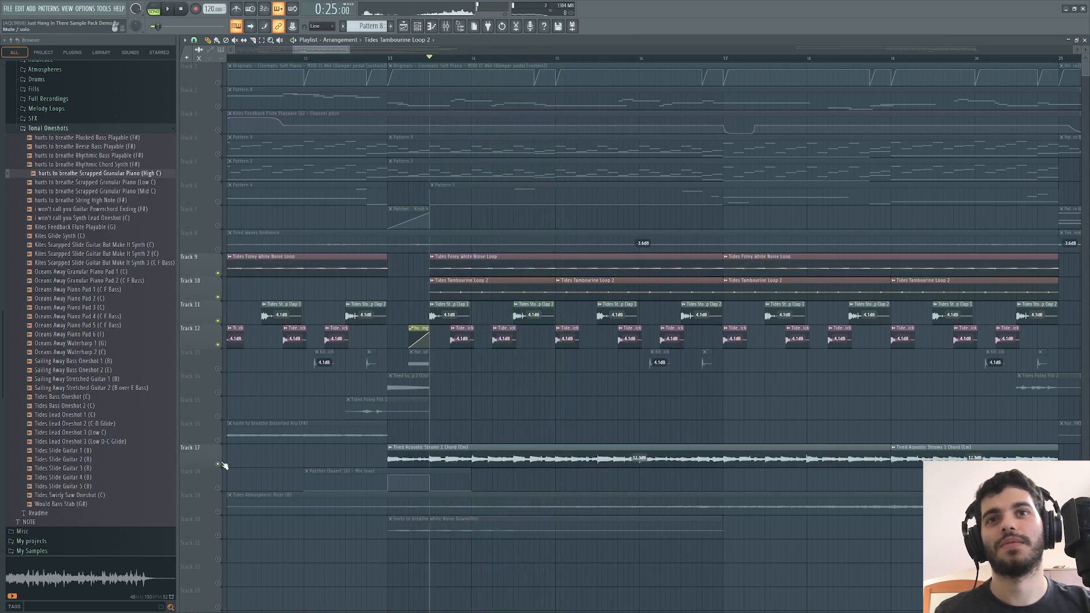
pyautogui.press('space')
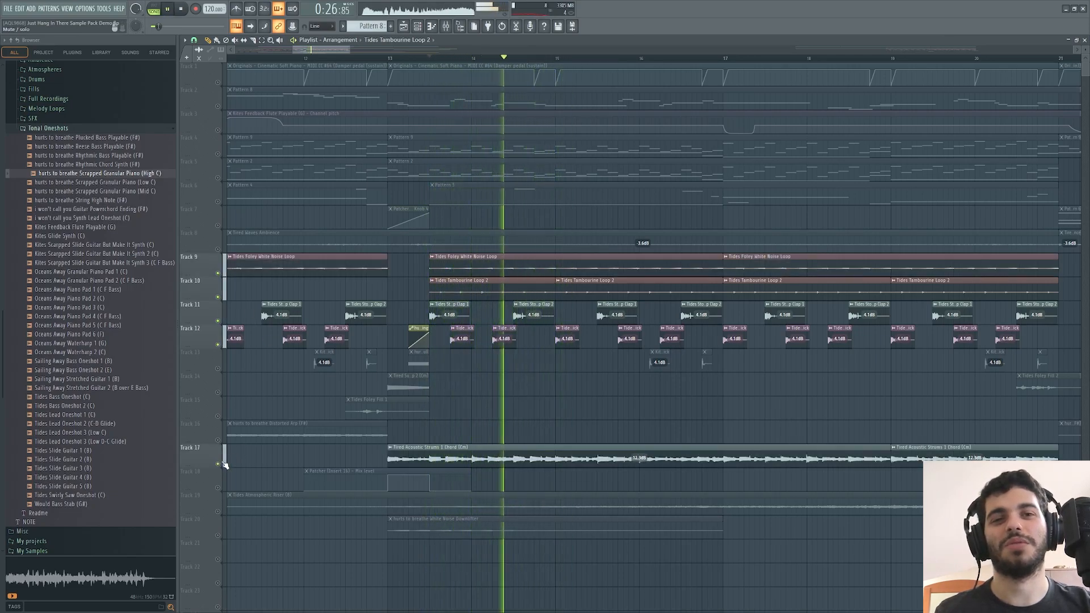
pyautogui.press('space')
# Enable Tracks 6 and 5 alongside the drums and acoustic strums, leaving Track 4 muted.
pyautogui.click(218, 201)
pyautogui.click(220, 178)
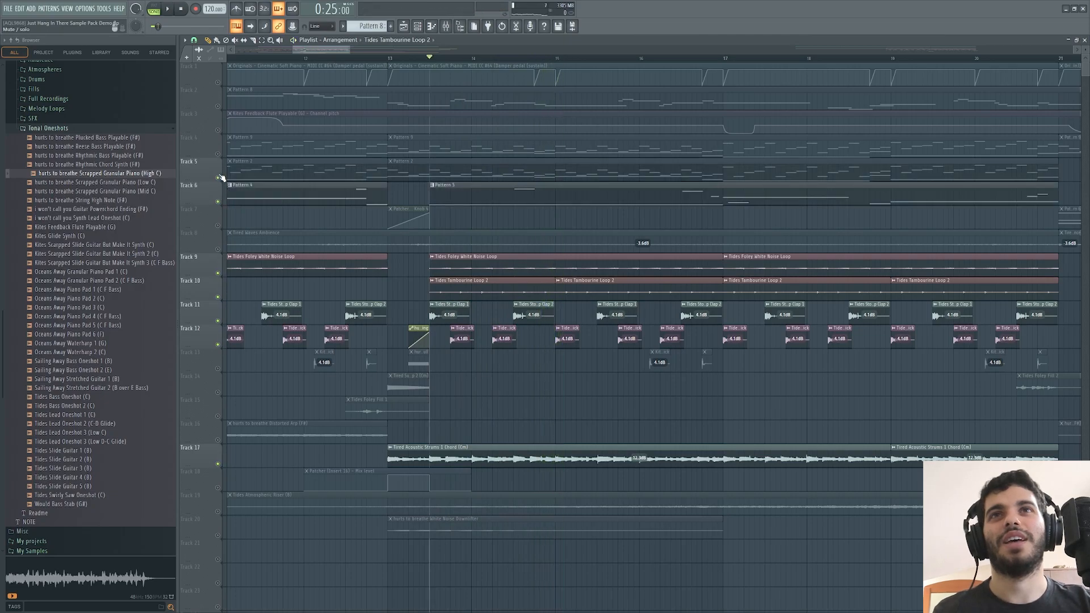
pyautogui.click(218, 154)
pyautogui.click(218, 155)
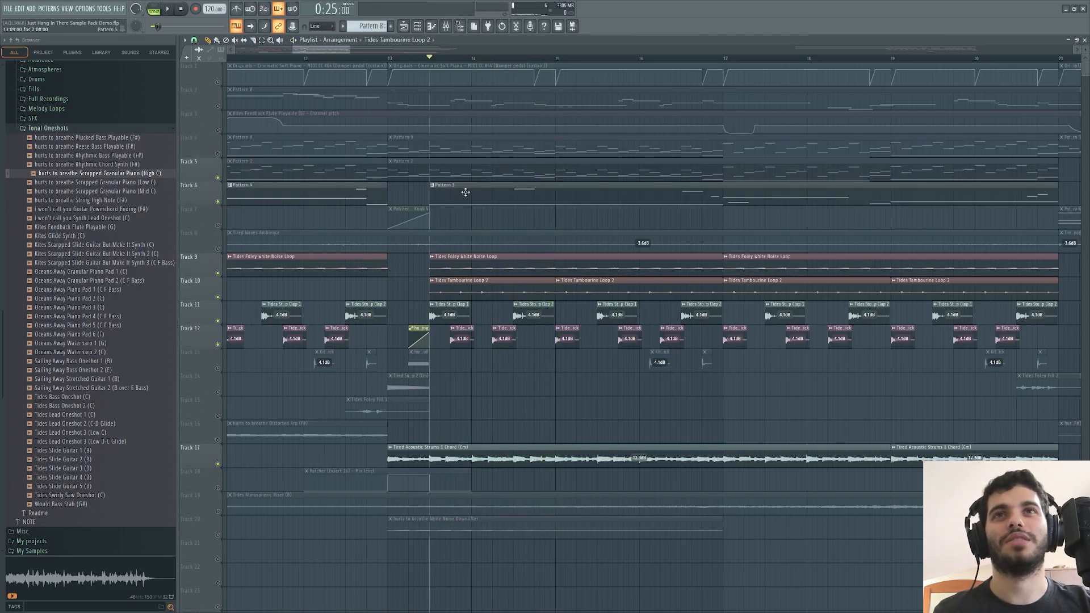
# Examine the hurts to breathe Reese Bass Playable sampler channel of Pattern 5 and its notes in the piano roll.
pyautogui.click(418, 27)
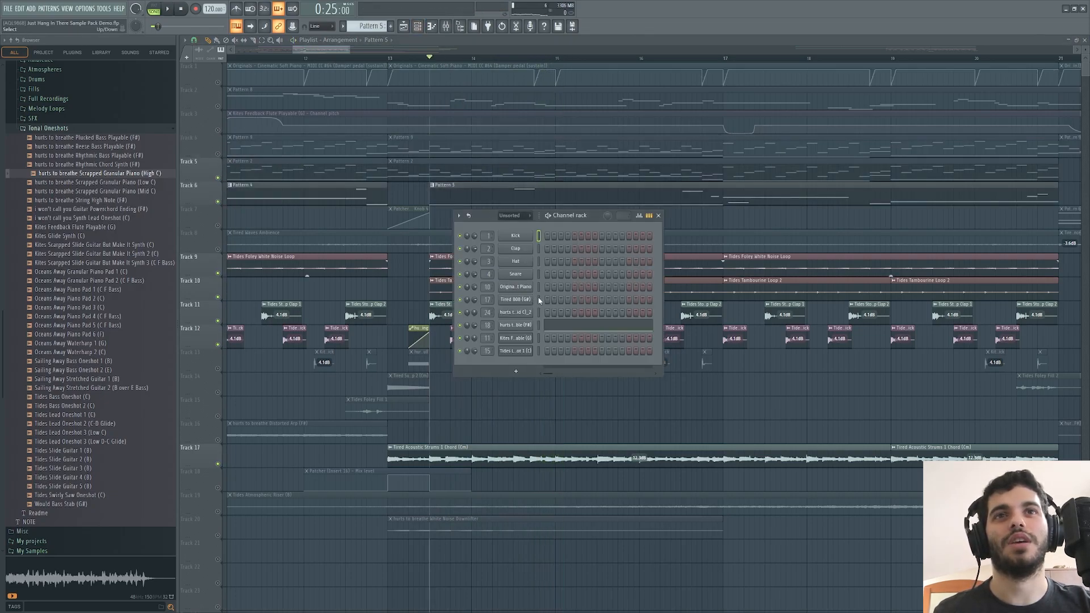
pyautogui.click(525, 325)
pyautogui.click(238, 139)
pyautogui.moveTo(311, 122); pyautogui.dragTo(280, 151)
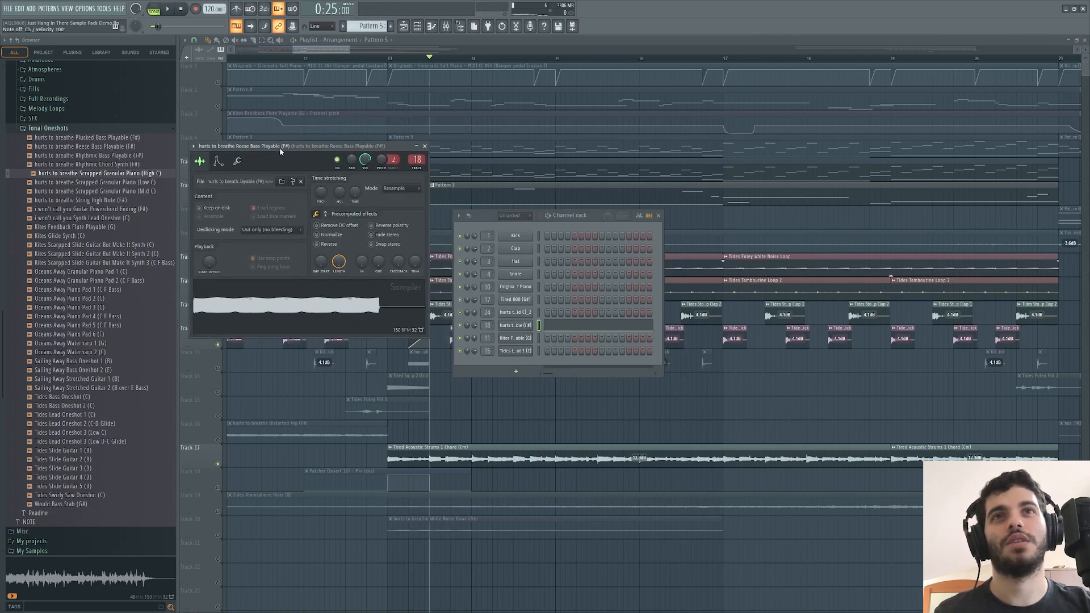
pyautogui.click(584, 328)
pyautogui.scroll(4, 273, 100)
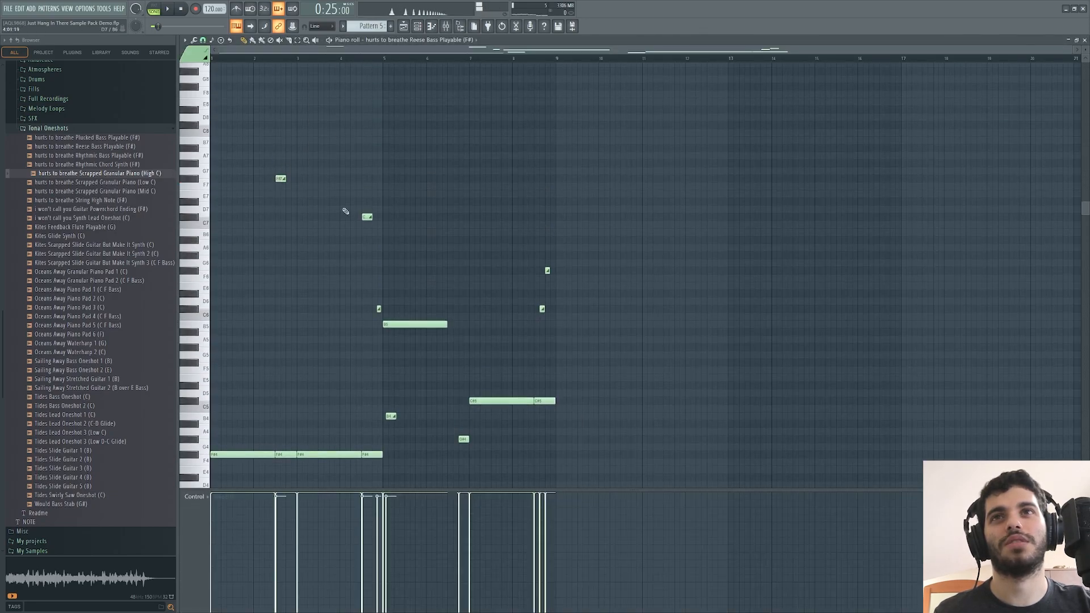
pyautogui.press('Escape')
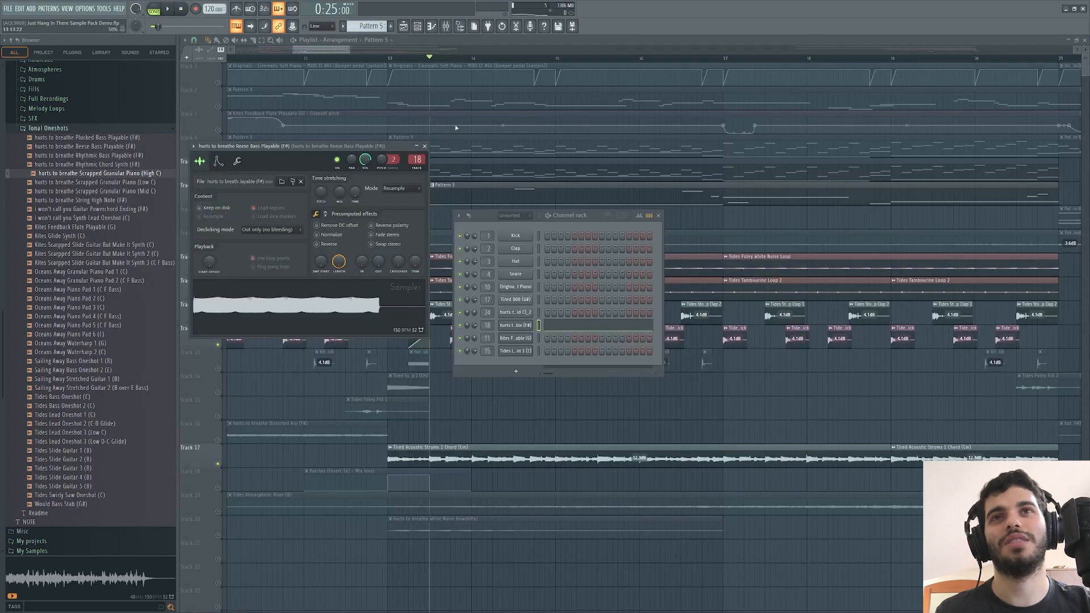
# Play the section from 0:25:00 with the Reese bass, drums and acoustic strums, and stop playback.
pyautogui.press('space')
pyautogui.click(342, 53)
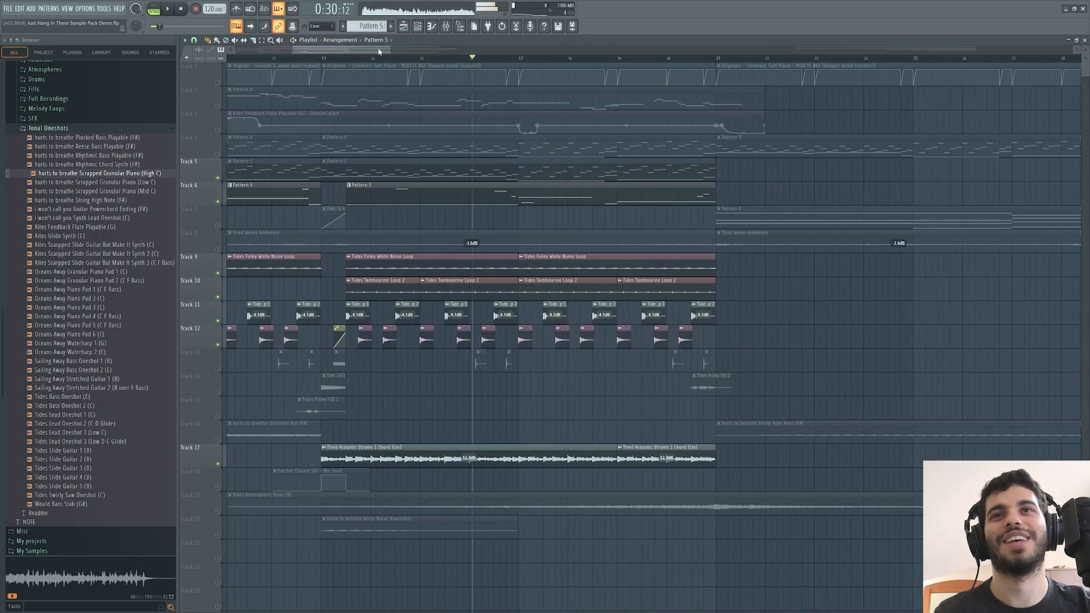
pyautogui.moveTo(379, 51); pyautogui.dragTo(371, 53)
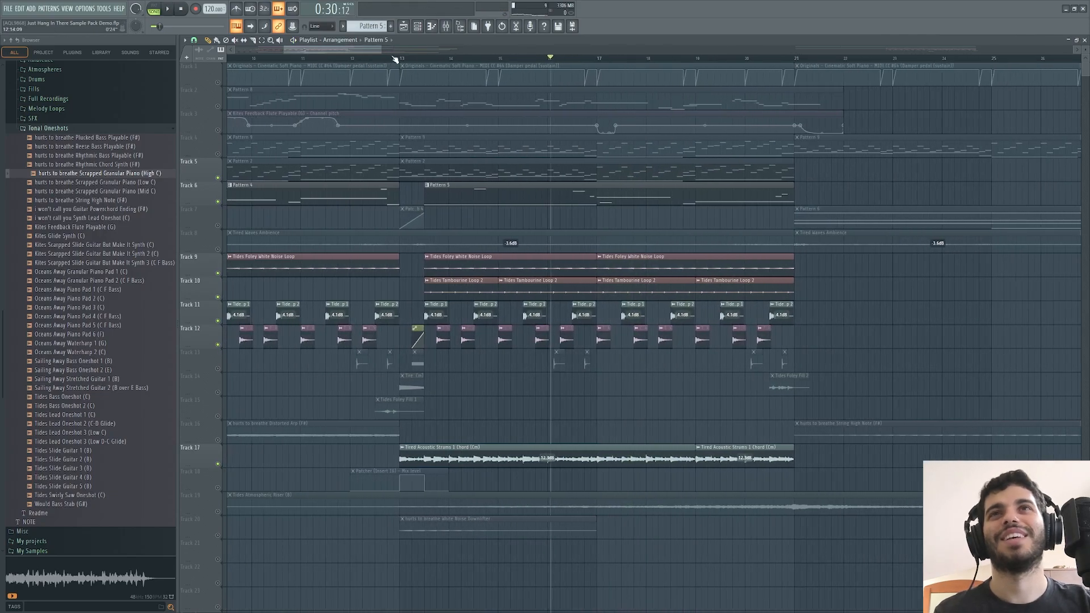
# Unmute all tracks, place the playhead at bar 13, and play the full transition.
pyautogui.rightClick(219, 370)
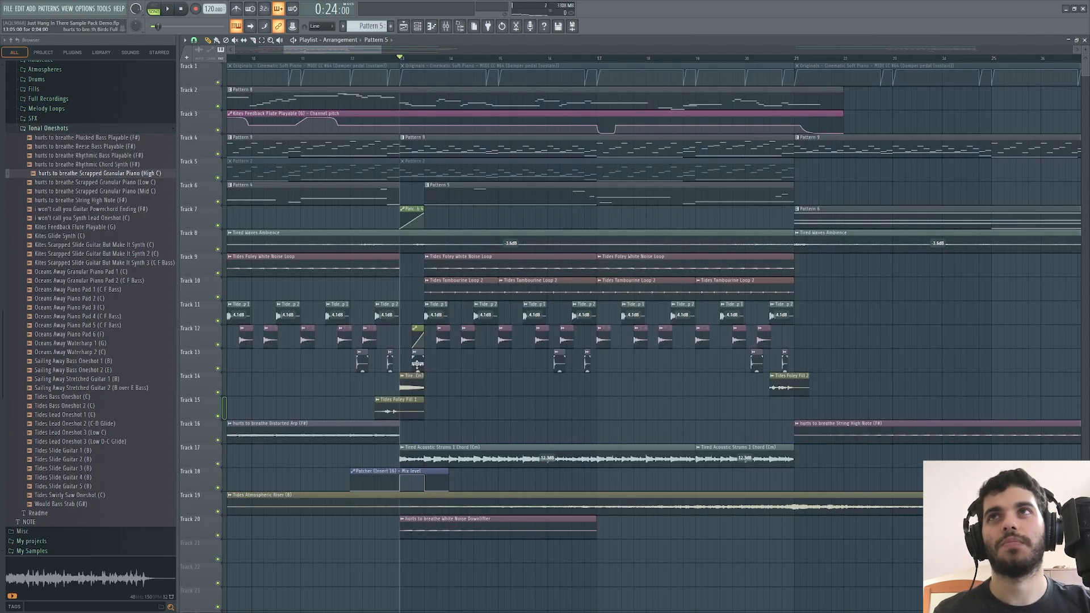
pyautogui.press('space')
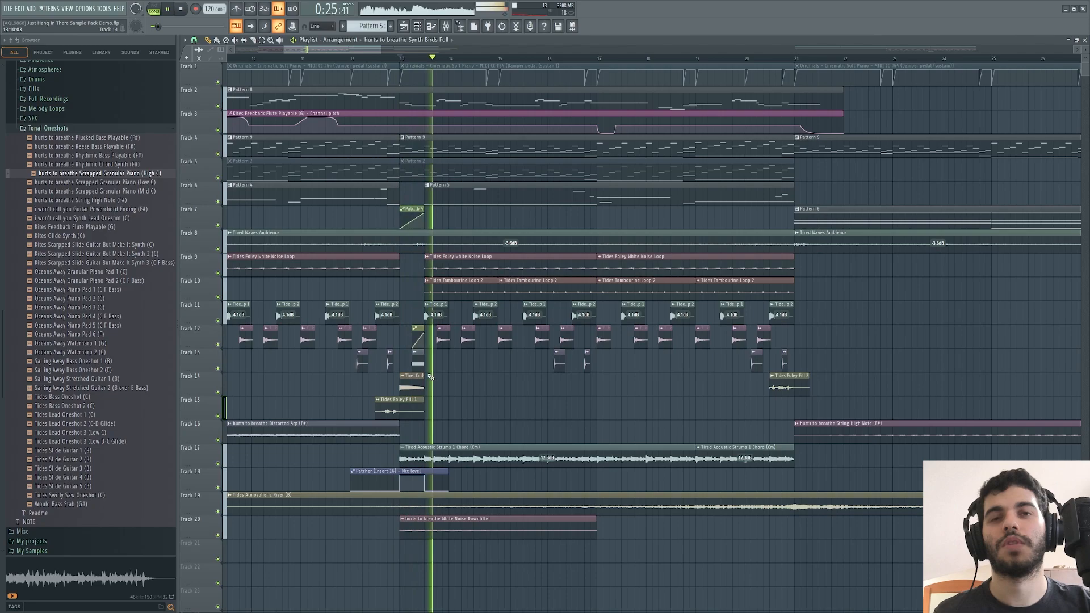
pyautogui.press('space')
# Solo Track 13 and play its Synth Birds clip from 0:24:50 with the mixer shown below the arrangement.
pyautogui.rightClick(220, 370)
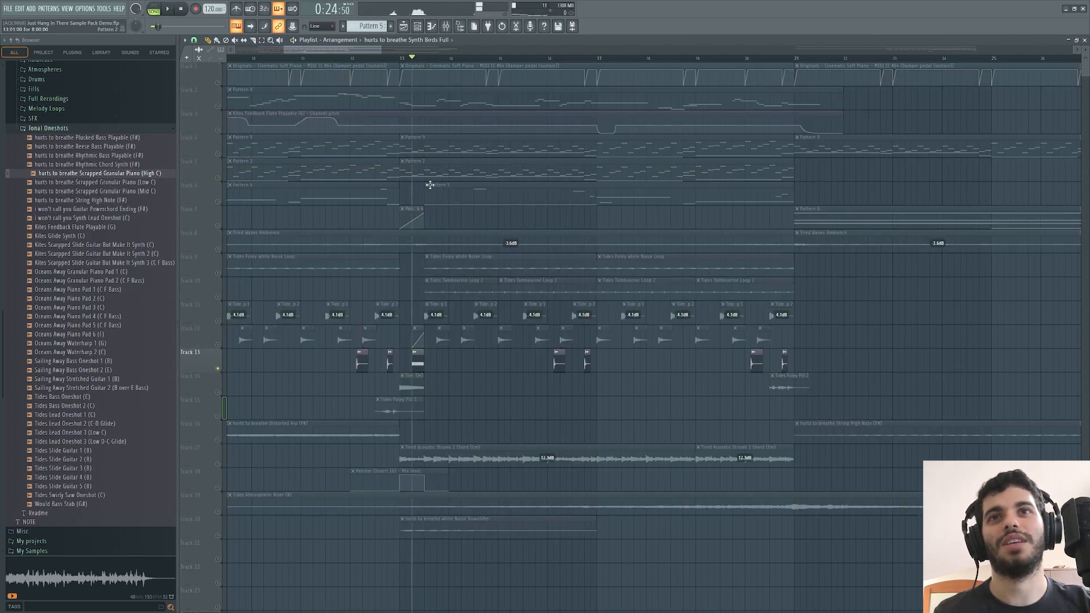
pyautogui.press('F9')
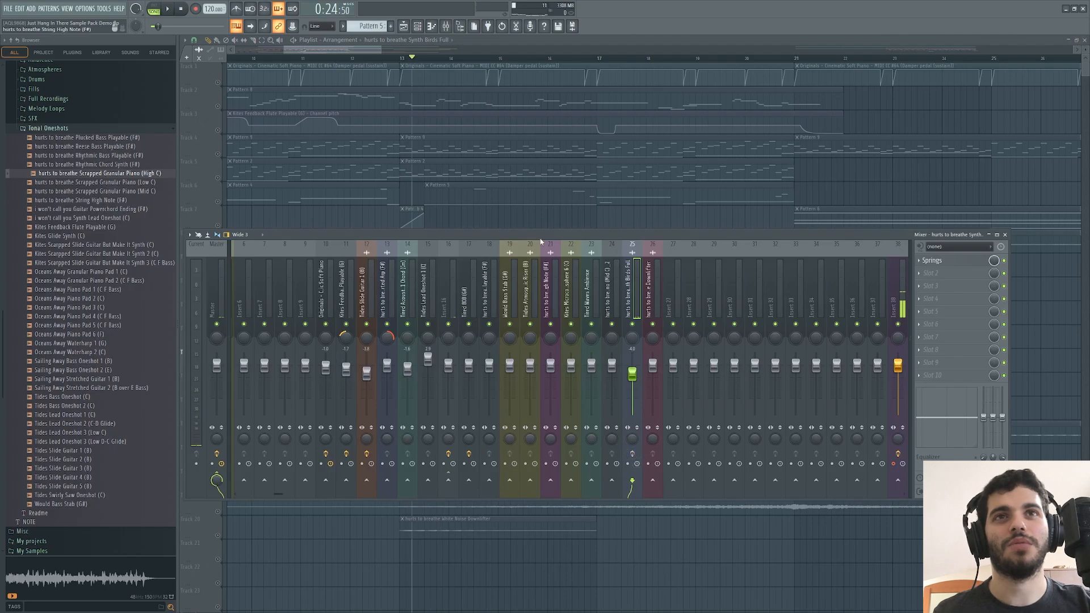
pyautogui.moveTo(540, 241); pyautogui.dragTo(511, 401)
pyautogui.press('space')
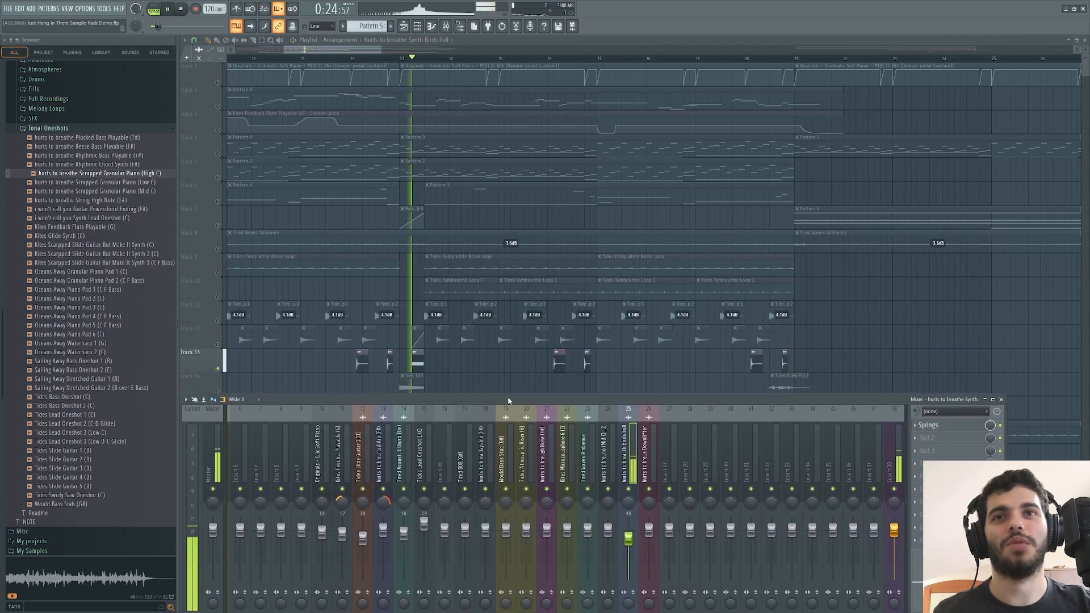
pyautogui.press('space')
pyautogui.press('space')
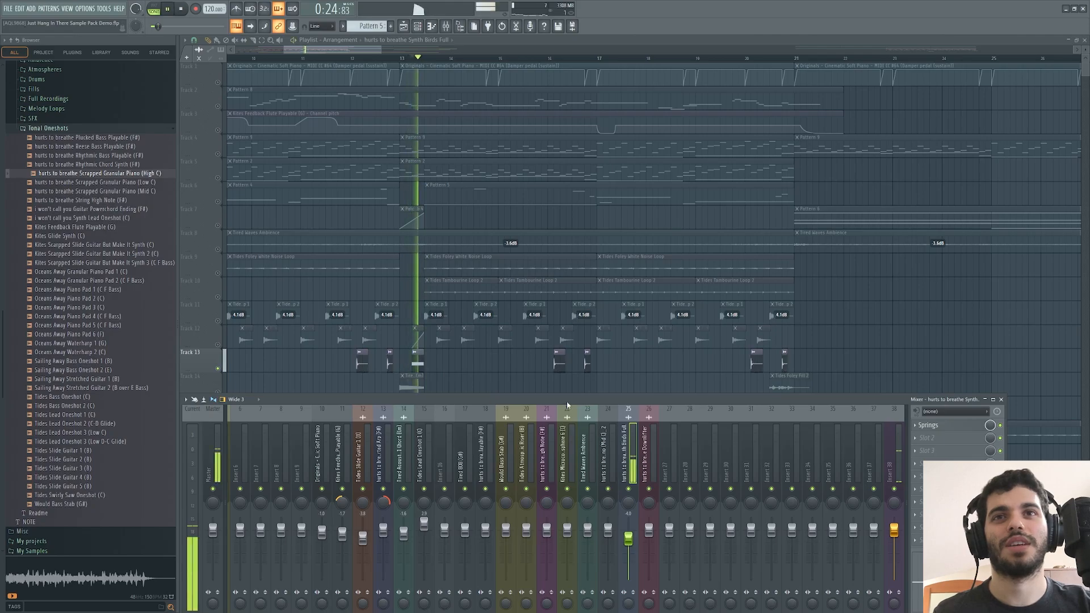
# Inspect the Springs reverb on the Synth Birds mixer track, close it, and replay the soloed Track 13.
pyautogui.moveTo(561, 426); pyautogui.dragTo(568, 313)
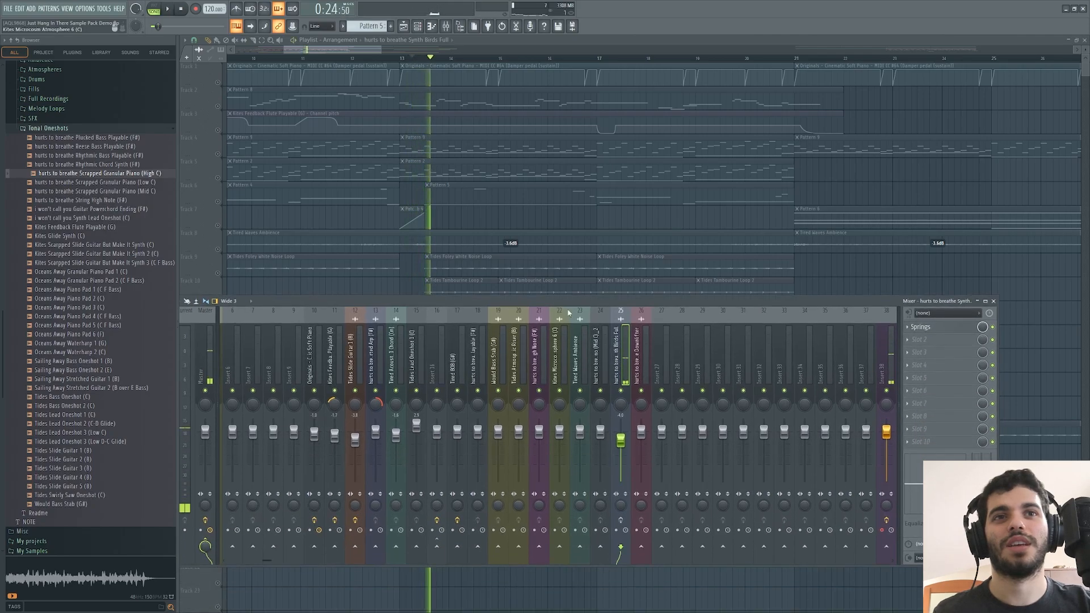
pyautogui.click(936, 331)
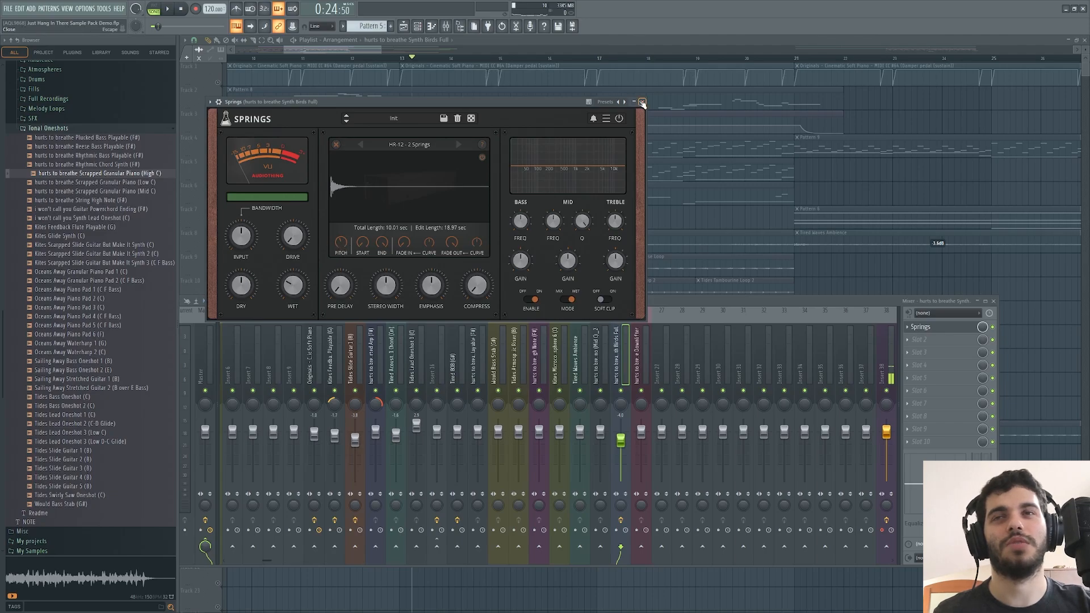
pyautogui.click(642, 102)
pyautogui.moveTo(636, 306); pyautogui.dragTo(553, 419)
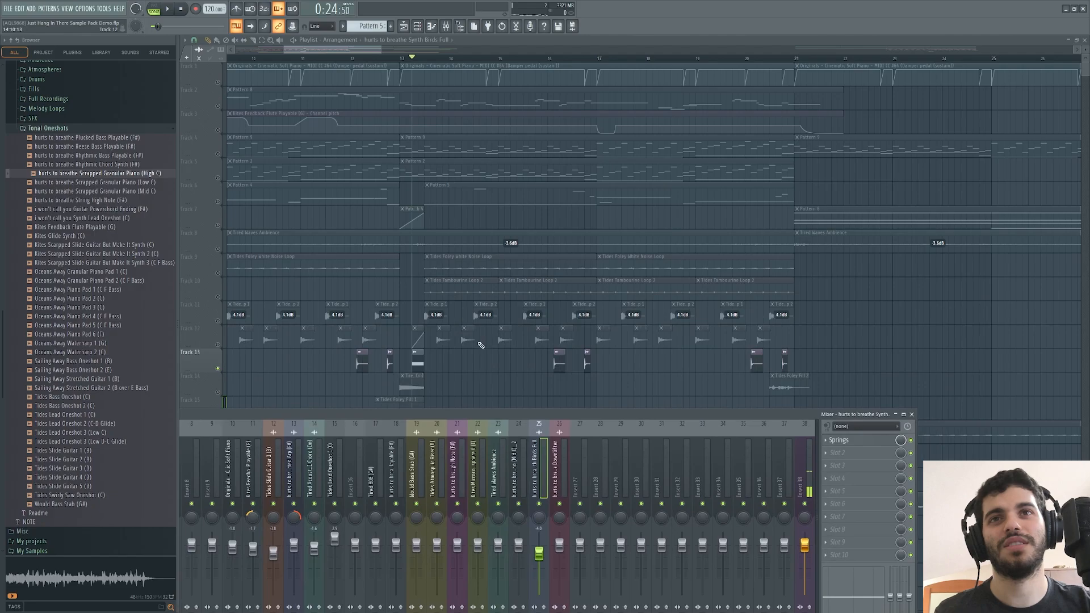
pyautogui.press('space')
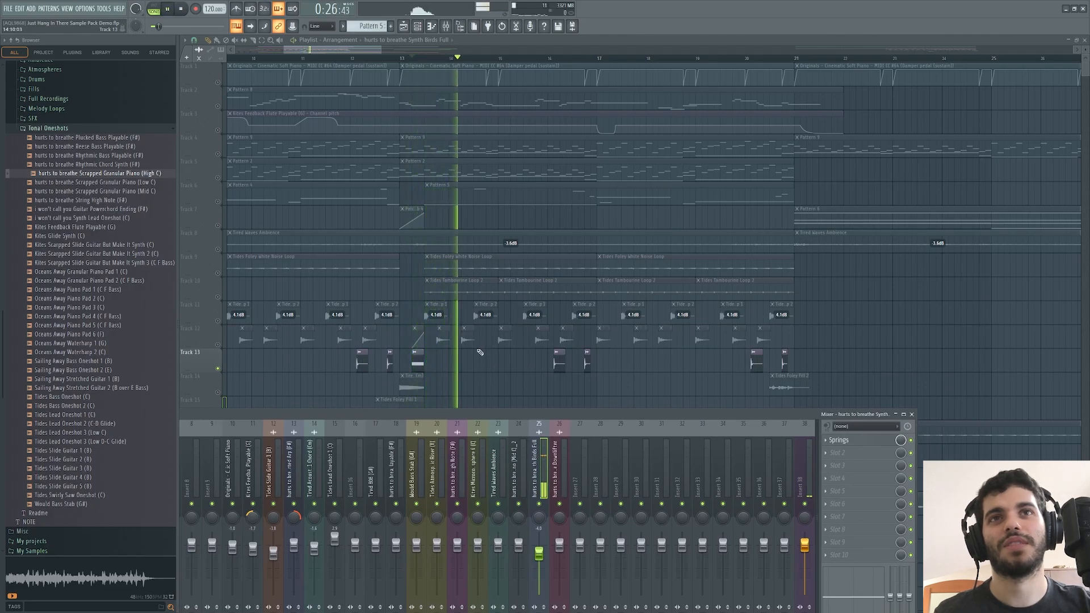
# Stop playback, unmute all tracks, and play the full arrangement from 0:23:00.
pyautogui.press('space')
pyautogui.rightClick(218, 345)
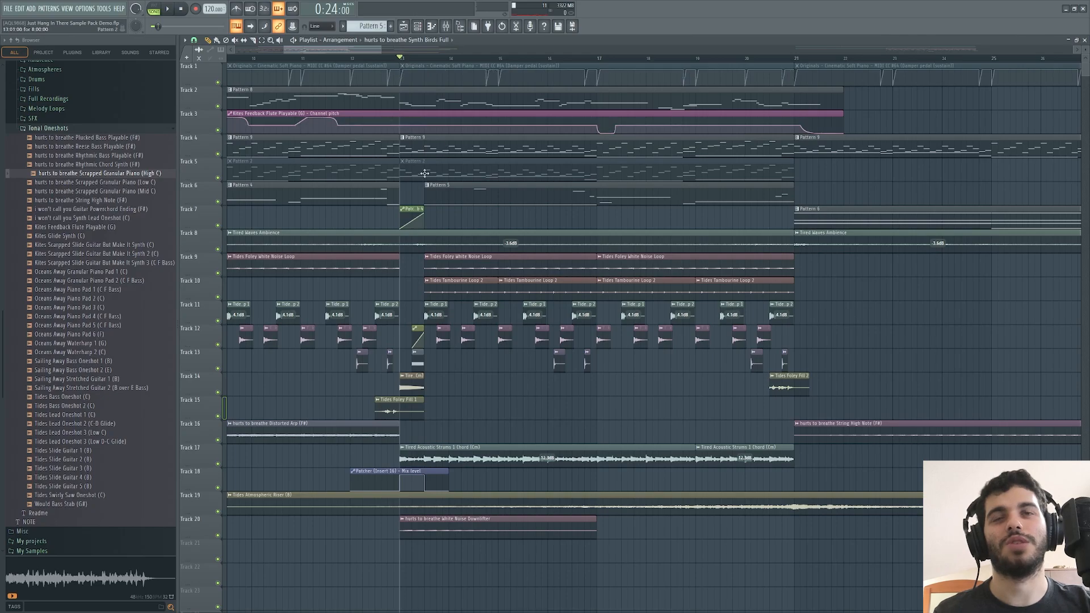
pyautogui.click(375, 55)
pyautogui.press('space')
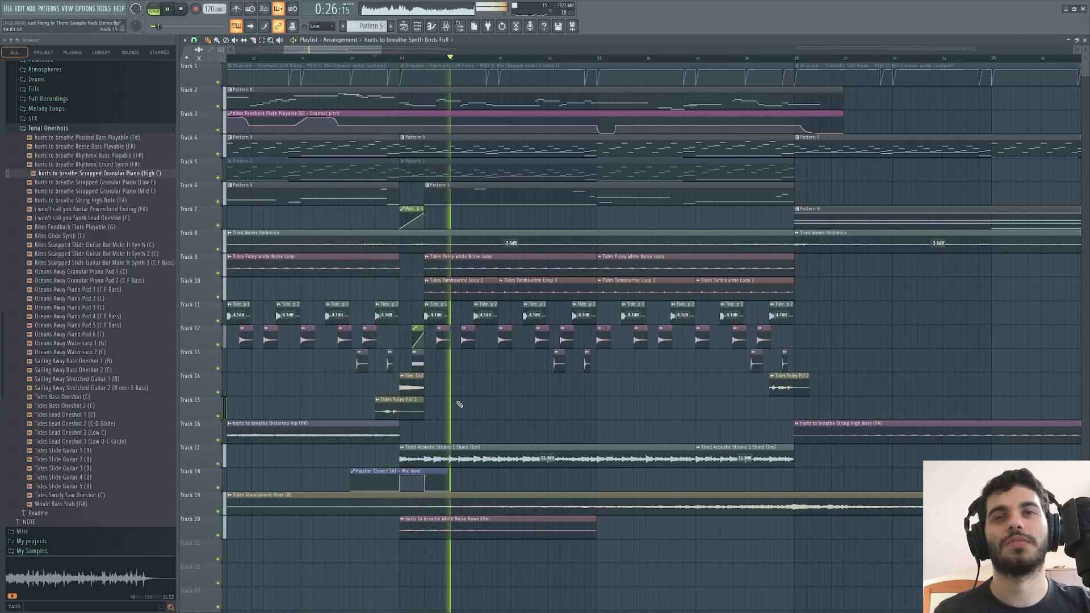
pyautogui.moveTo(382, 50); pyautogui.dragTo(466, 53)
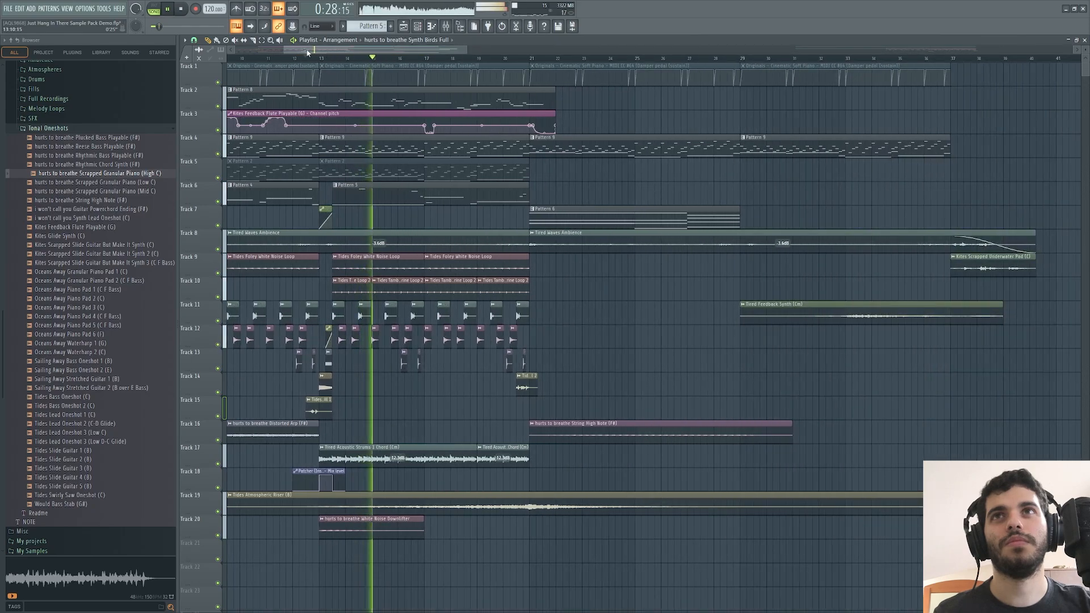
pyautogui.moveTo(285, 49); pyautogui.dragTo(308, 62)
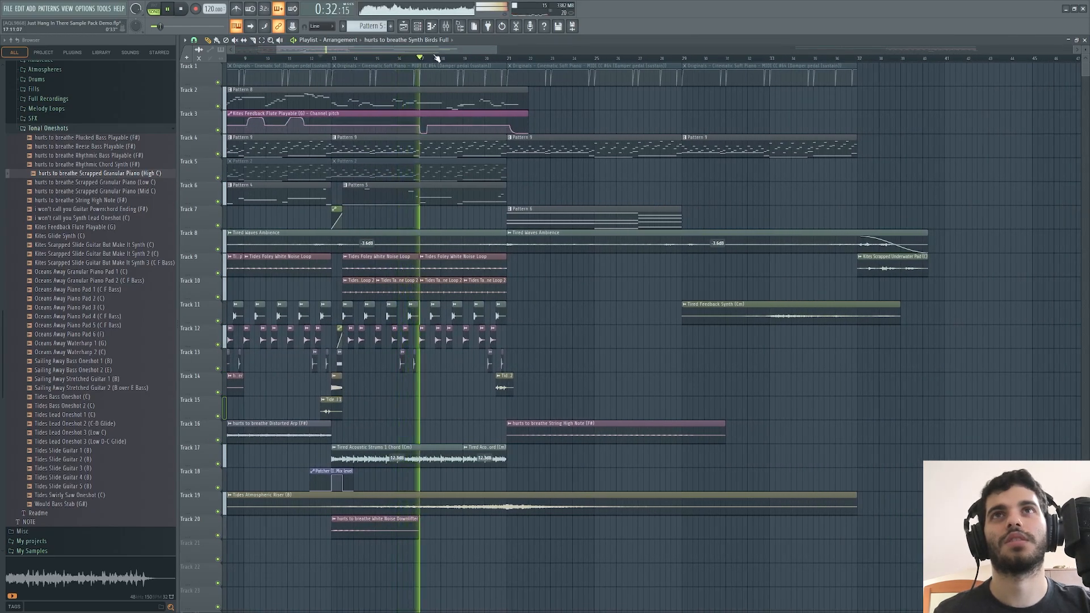
pyautogui.moveTo(435, 50); pyautogui.dragTo(427, 50)
# Show the mixer from its first tracks below the arrangement during playback, then close it and stop playback.
pyautogui.click(446, 27)
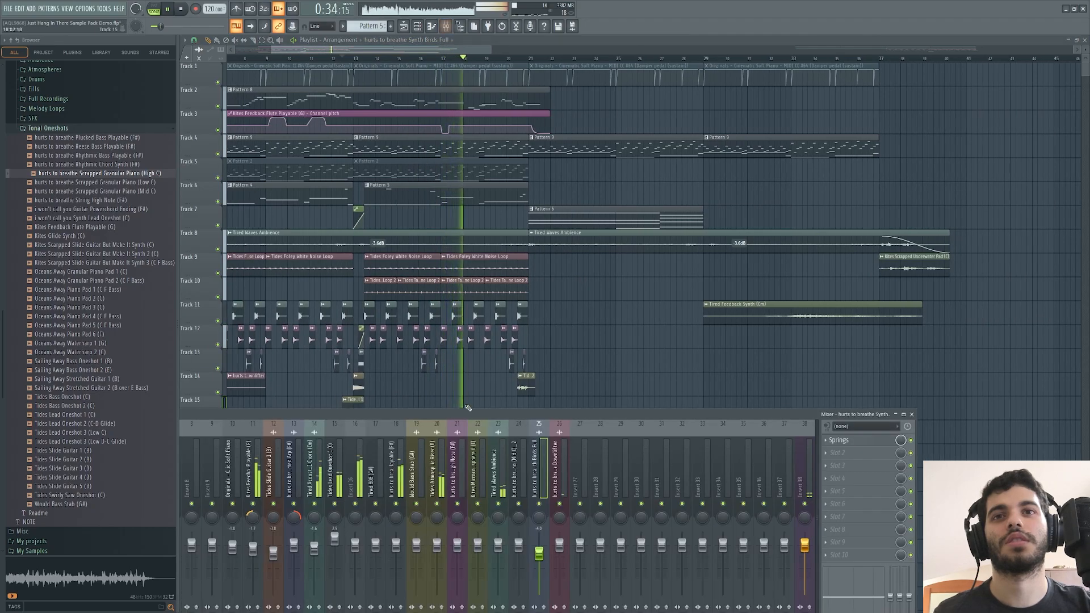
pyautogui.moveTo(463, 413); pyautogui.dragTo(550, 294)
pyautogui.scroll(8, 548, 309)
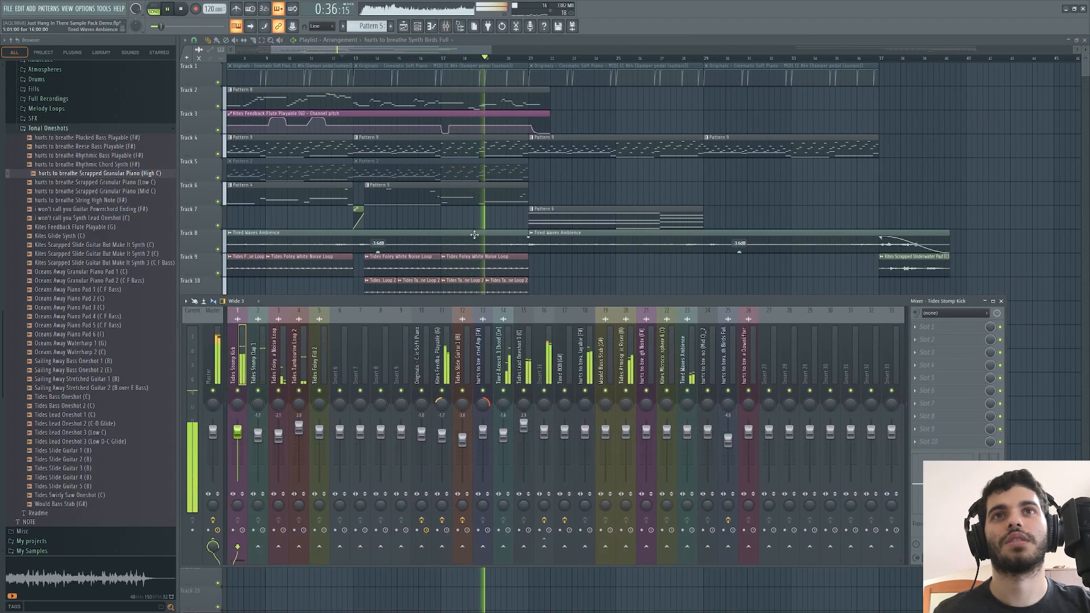
pyautogui.moveTo(447, 50); pyautogui.dragTo(470, 52)
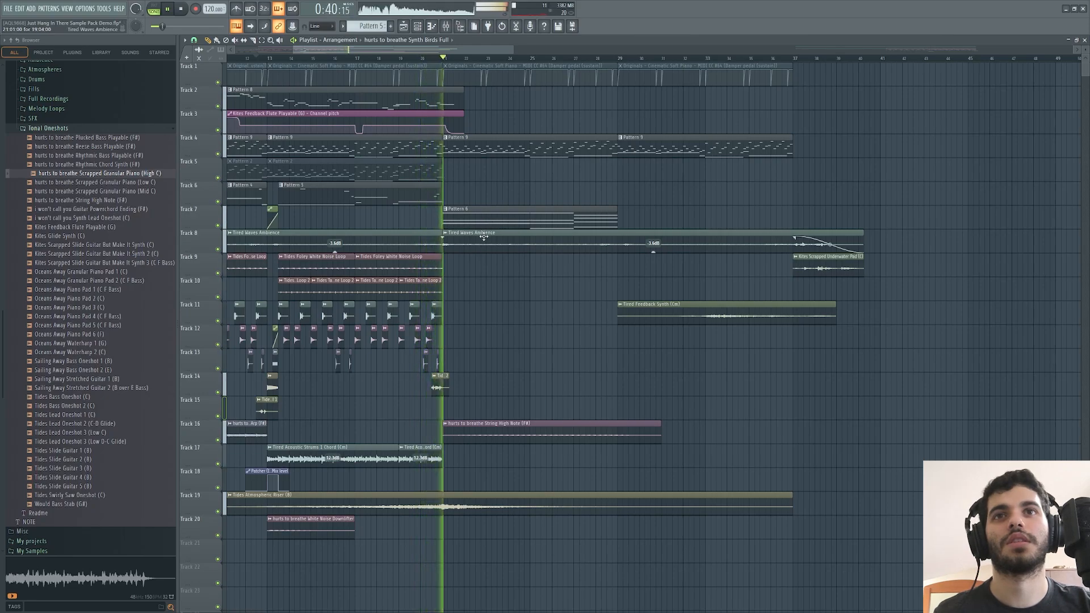
pyautogui.press('space')
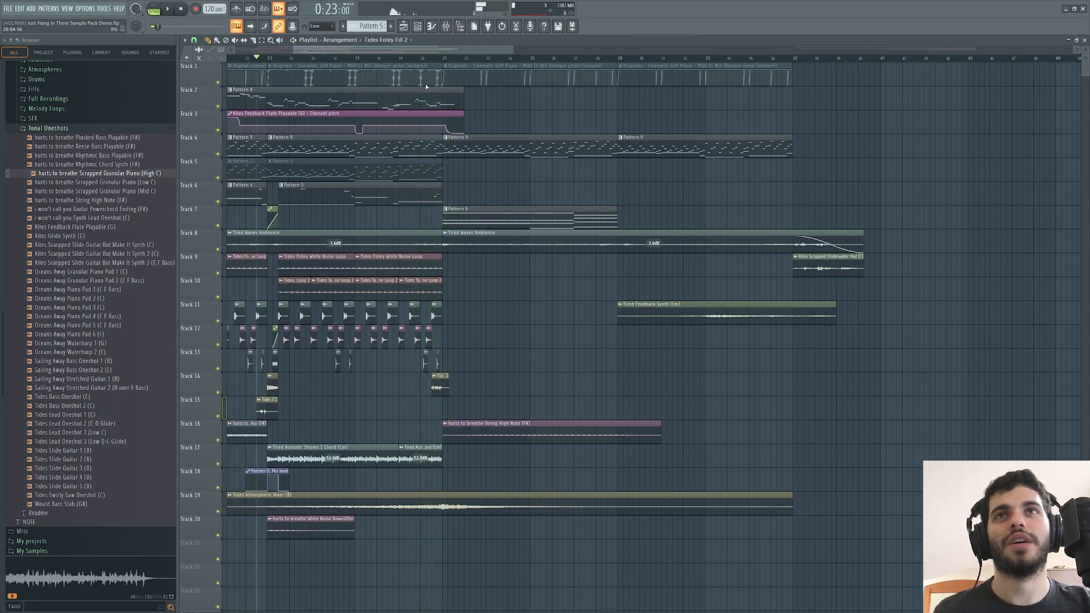
# Solo Track 14 and play its Tides Foley Fill 2 clip from 0:39:00, then stop playback.
pyautogui.rightClick(218, 393)
pyautogui.press('space')
pyautogui.press('space')
# Unmute Tracks 13, 12, 11, 10 and 9 alongside Track 14 and play the drum layers from 0:39:00.
pyautogui.click(218, 369)
pyautogui.click(218, 345)
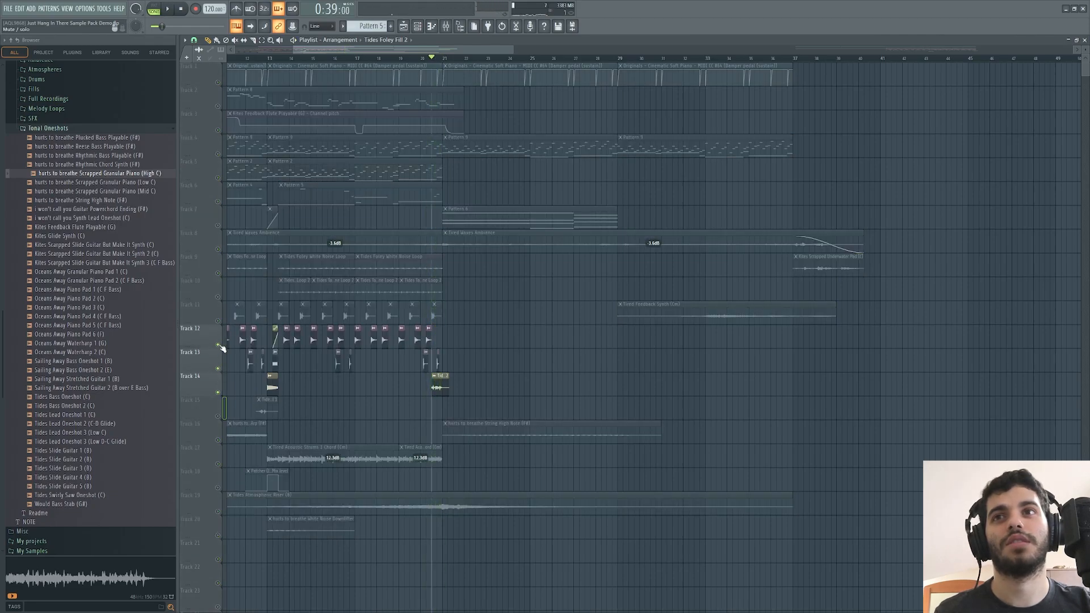
pyautogui.click(218, 322)
pyautogui.click(218, 298)
pyautogui.click(218, 273)
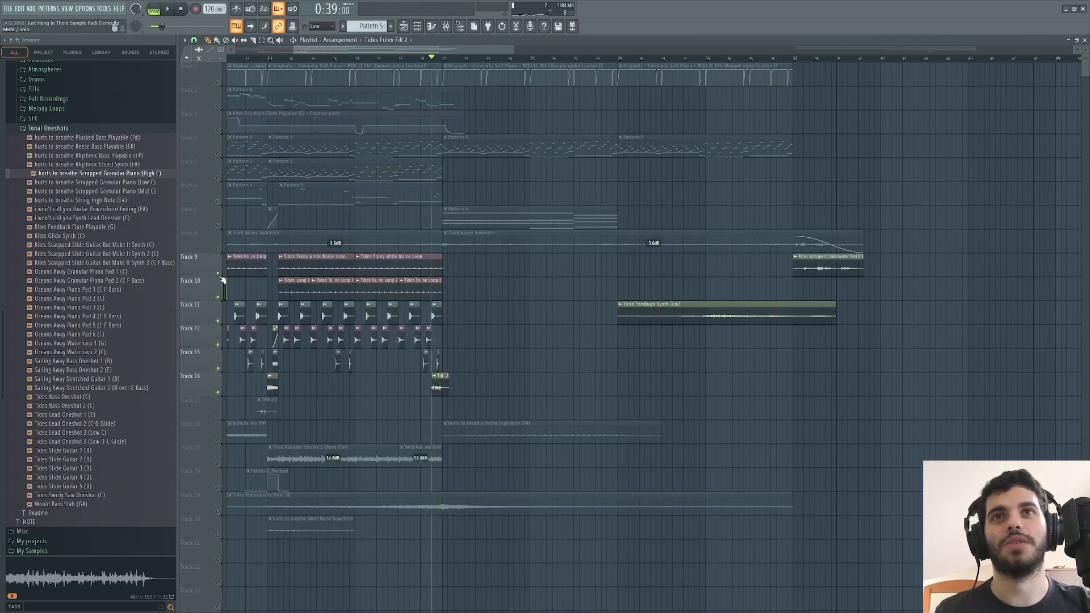
pyautogui.press('space')
# Unmute all tracks, place the playhead at 0:40:00, and play Track 4 soloed with its Pattern 9 clip.
pyautogui.rightClick(220, 275)
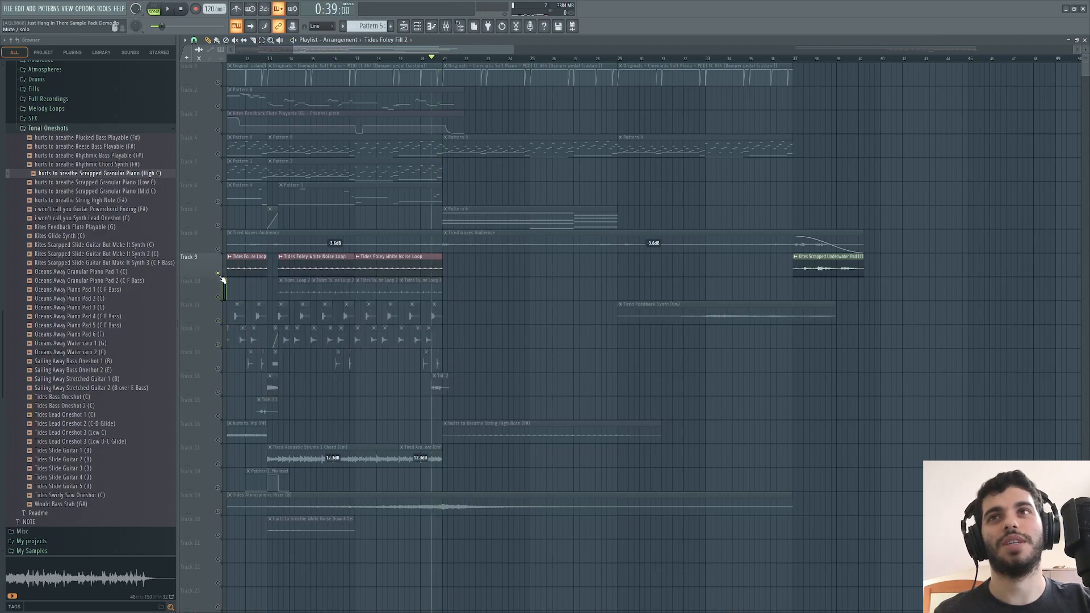
pyautogui.rightClick(221, 276)
pyautogui.moveTo(461, 50); pyautogui.dragTo(475, 50)
pyautogui.click(389, 59)
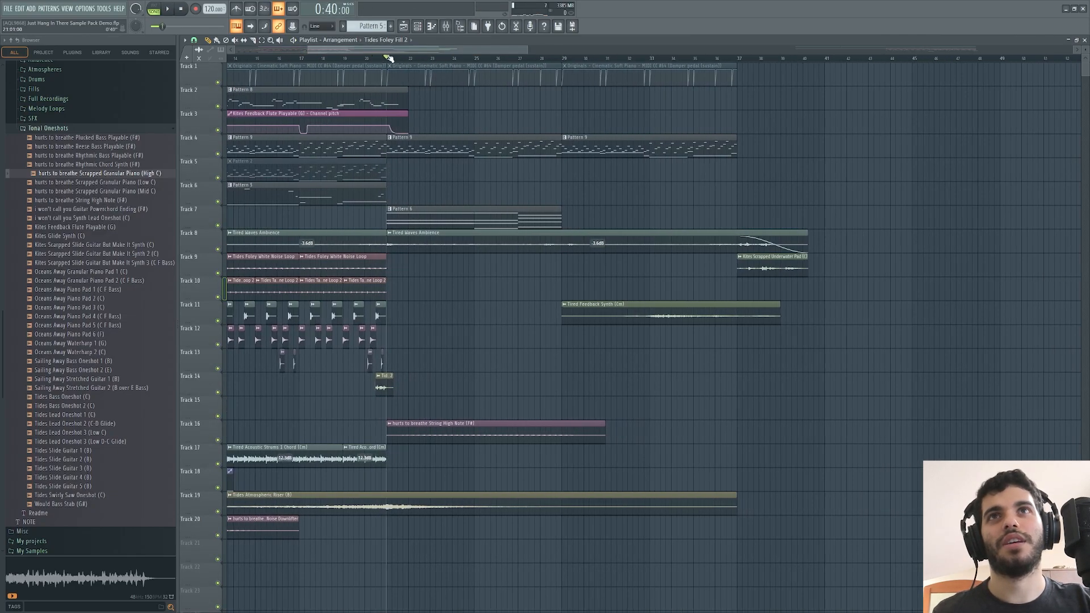
pyautogui.rightClick(217, 154)
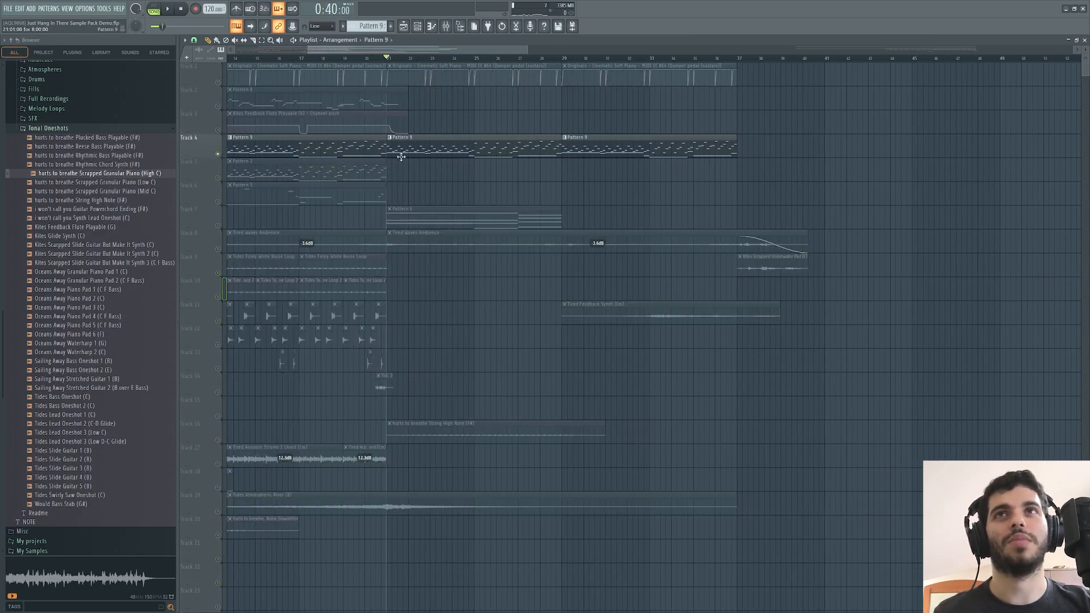
pyautogui.press('space')
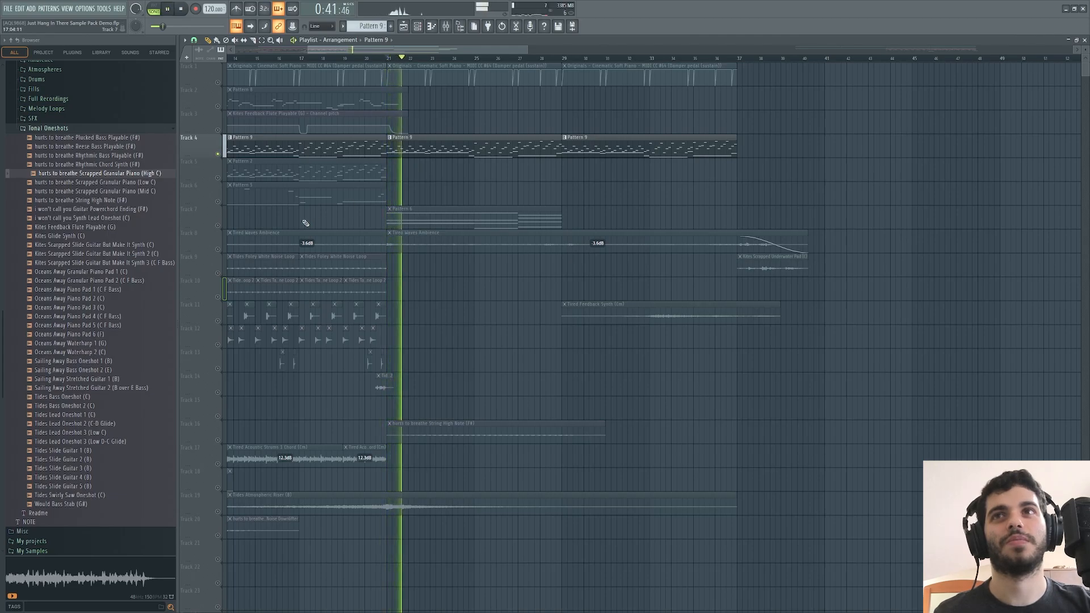
pyautogui.press('space')
# Solo Track 7 and play Pattern 6 from 0:40:00 with the Channel rack shown, then stop playback.
pyautogui.rightClick(217, 225)
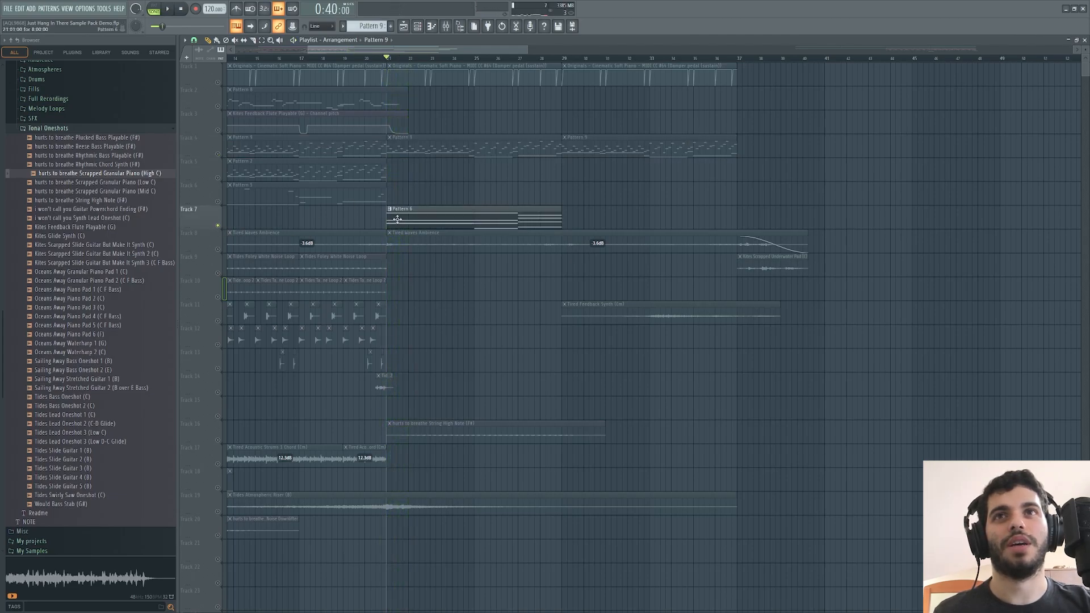
pyautogui.click(420, 27)
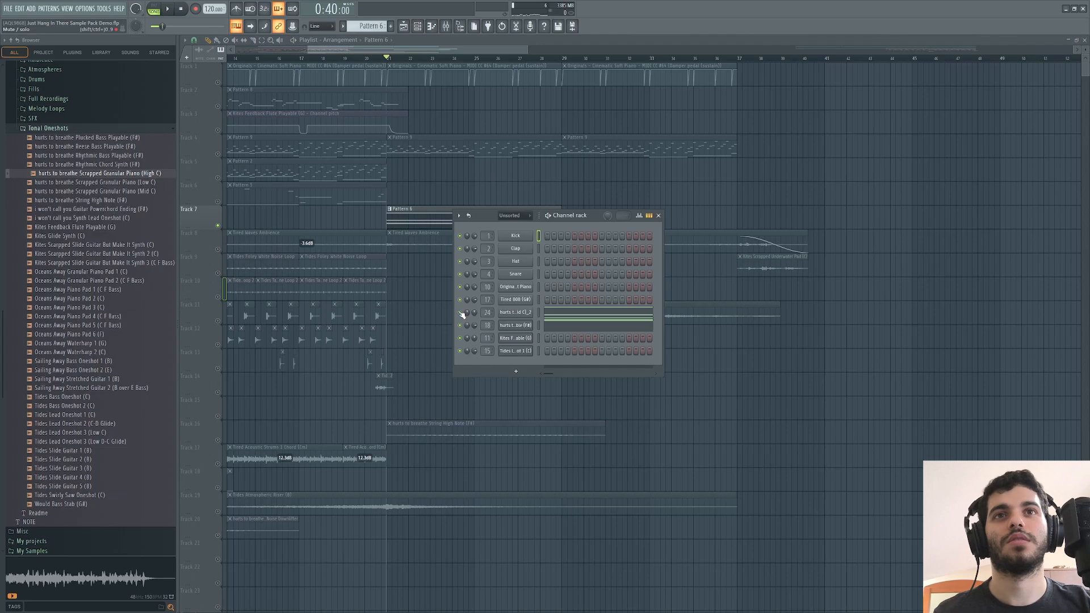
pyautogui.press('space')
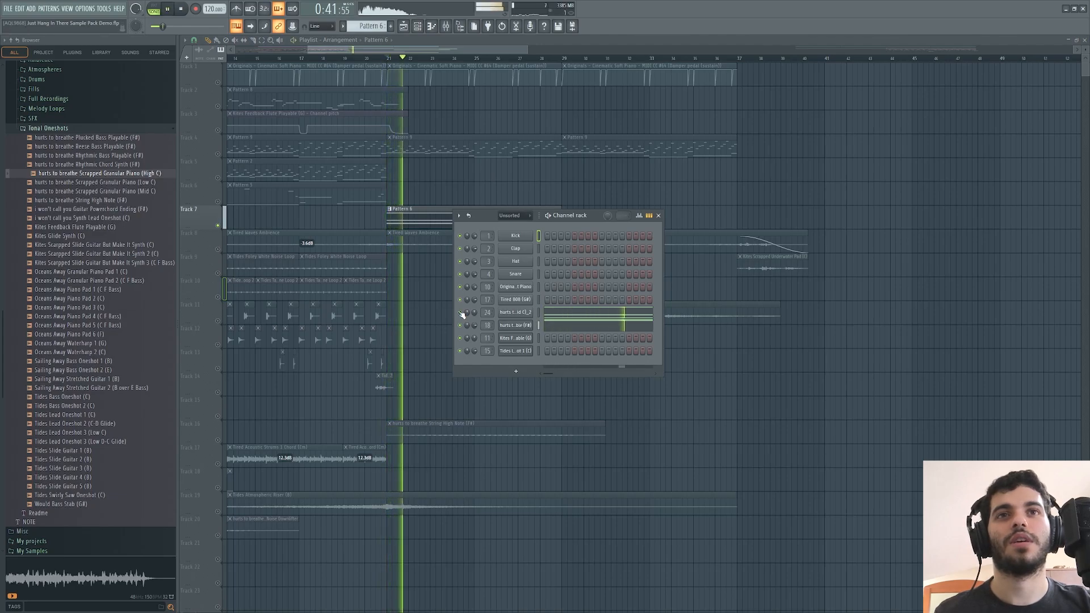
pyautogui.press('space')
# Inspect the Scrapped Granular Piano (Mid C)_2 sampler, preview a note, and close its window and the Channel rack.
pyautogui.click(527, 313)
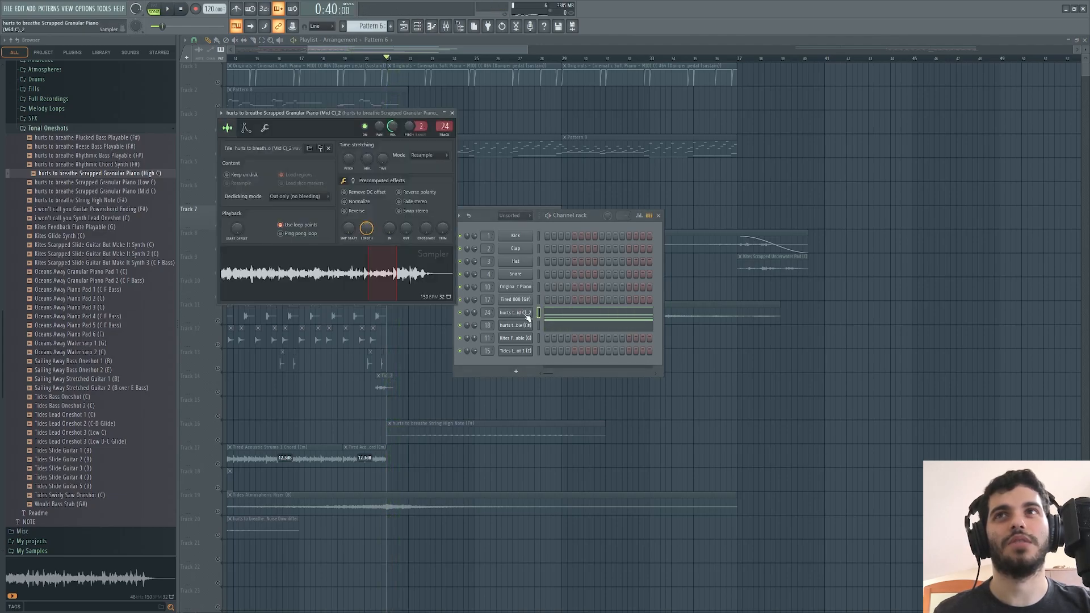
pyautogui.press('q')
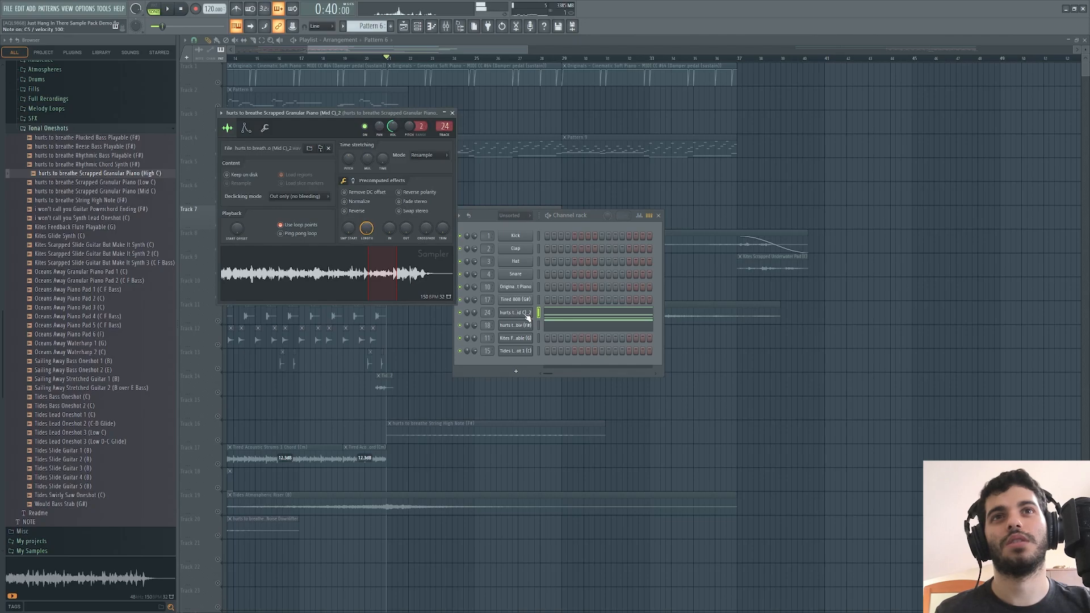
pyautogui.click(421, 48)
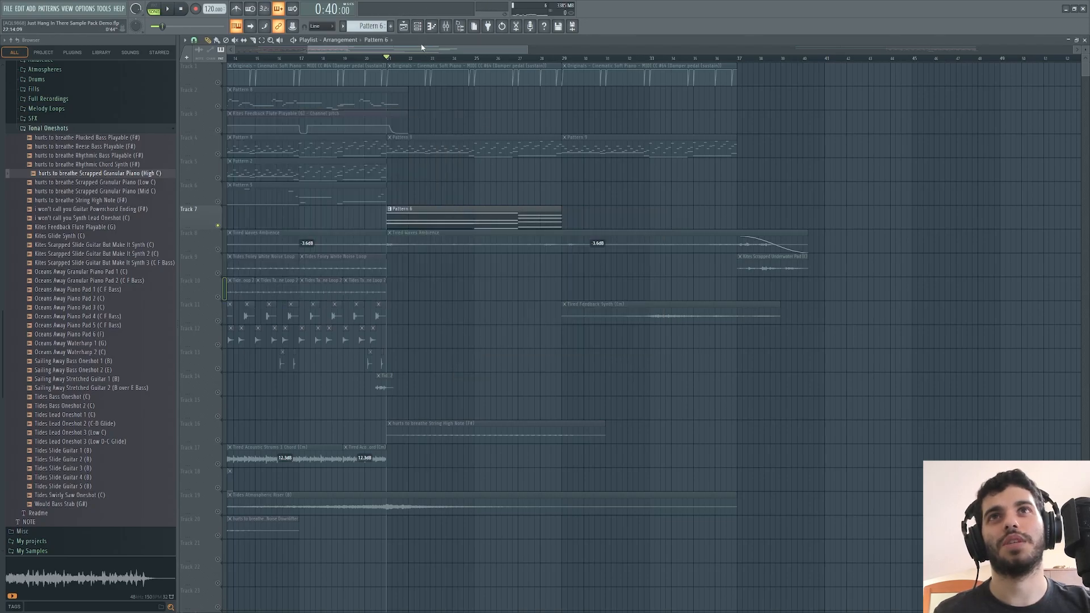
# Unmute Track 4 alongside Track 7 and play both from 0:40:00 with the Channel rack shown, then stop playback.
pyautogui.click(219, 154)
pyautogui.press('space')
pyautogui.click(418, 26)
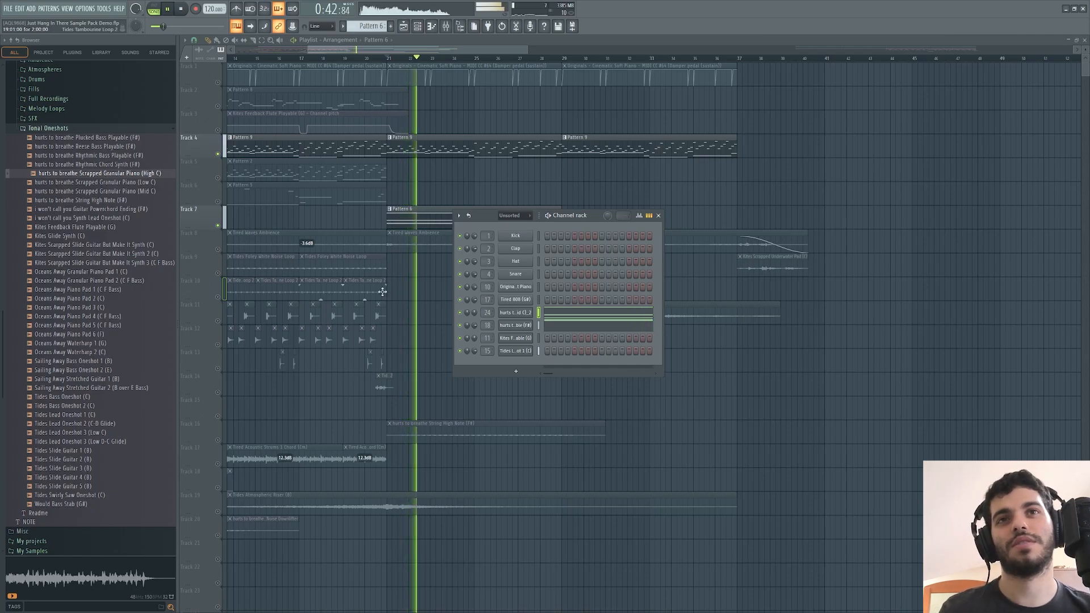
pyautogui.press('space')
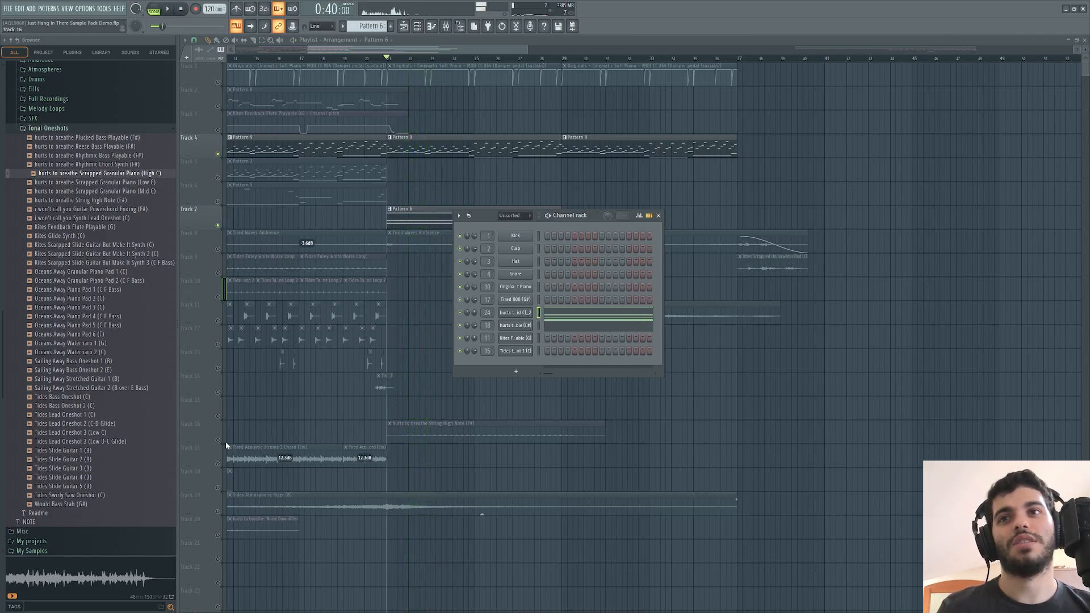
# Unmute Track 16, play it with Tracks 4 and 7, and inspect the hurts to breathe String High Note (F#) channel settings.
pyautogui.click(218, 440)
pyautogui.press('space')
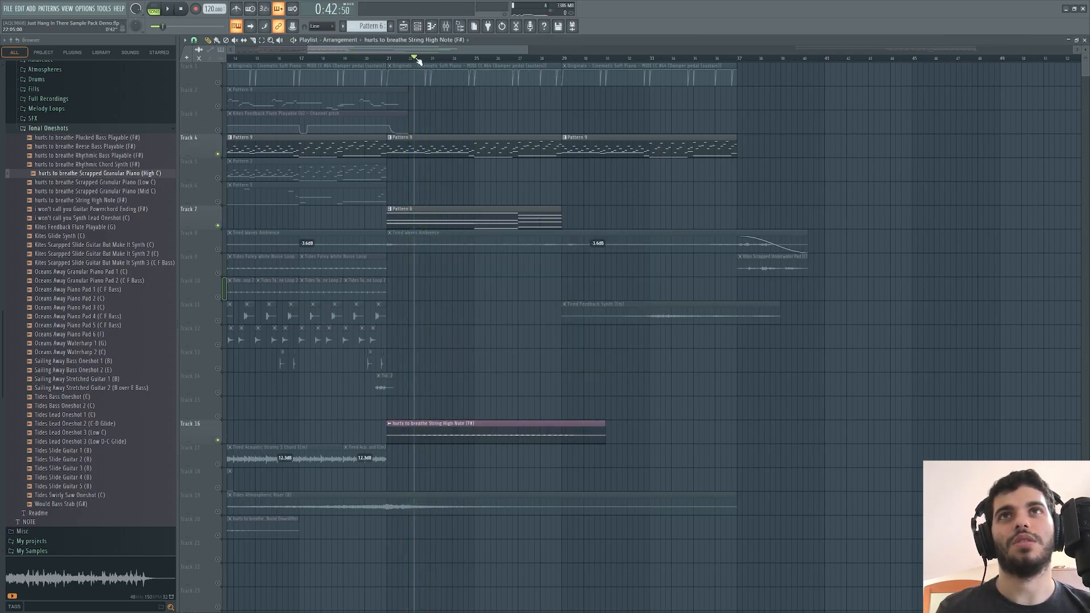
pyautogui.click(420, 28)
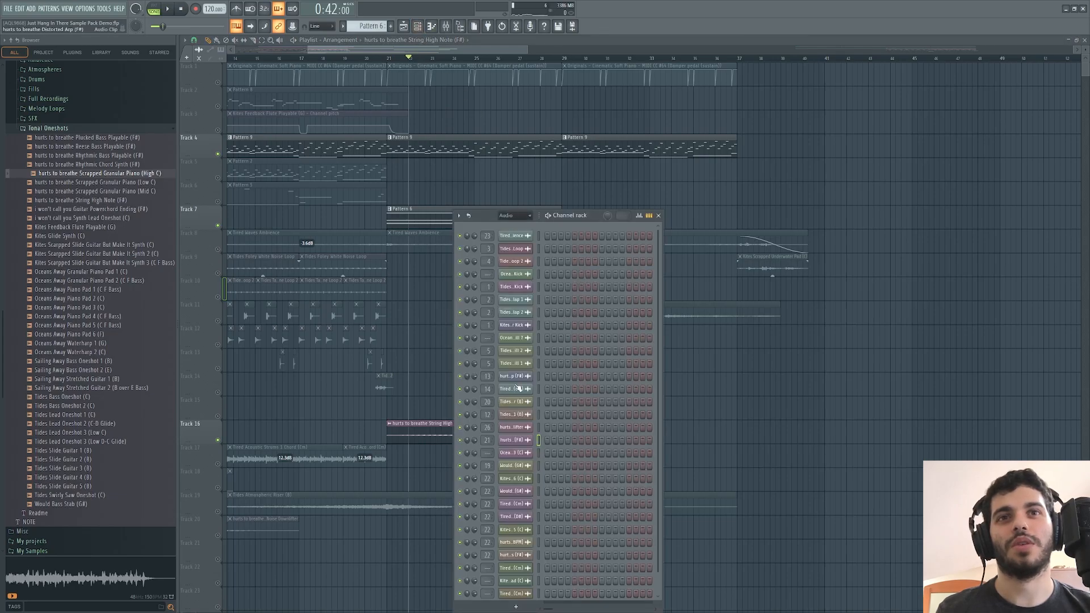
pyautogui.click(514, 440)
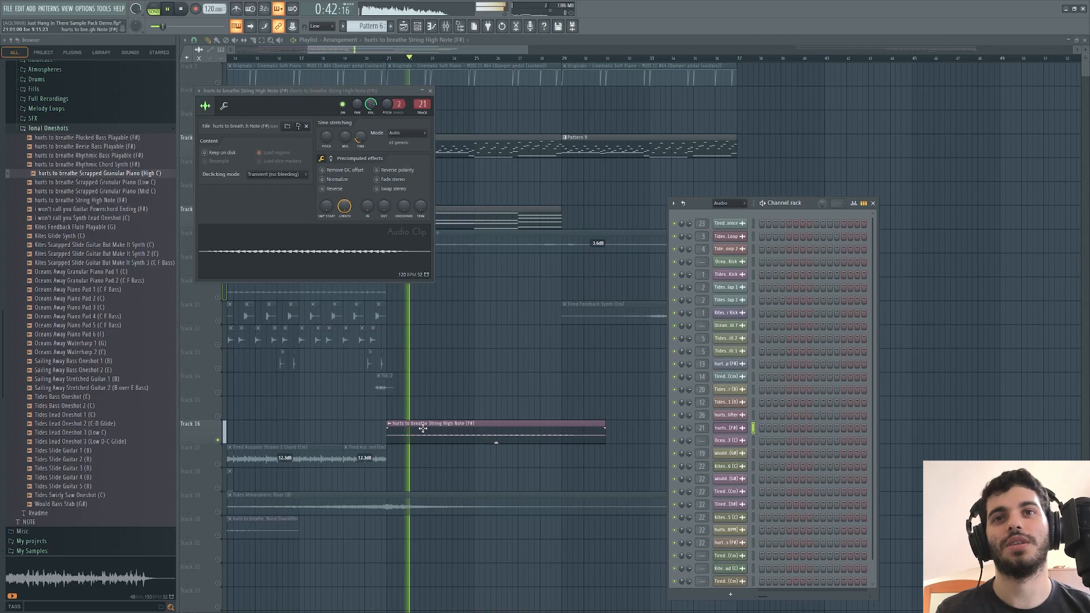
pyautogui.press('F12')
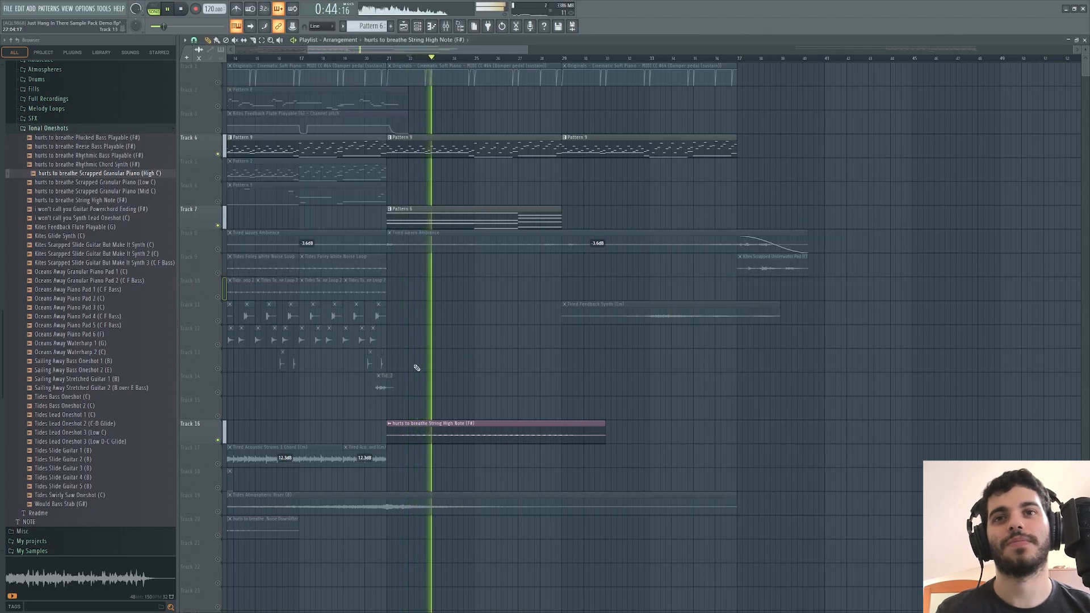
pyautogui.moveTo(307, 50); pyautogui.dragTo(243, 50)
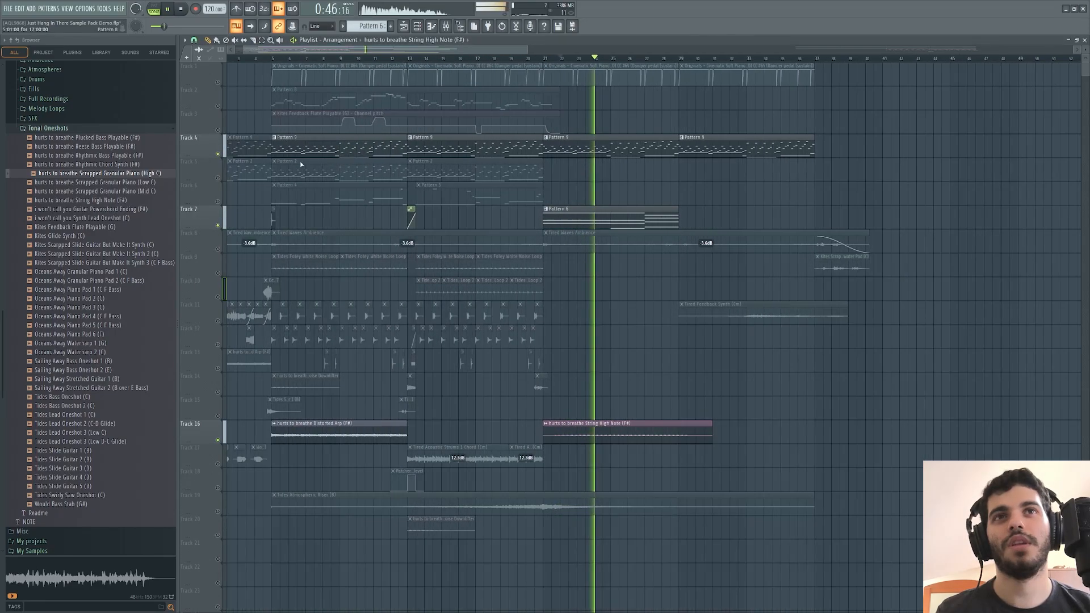
pyautogui.press('space')
# Unmute all tracks, solo Track 19, and place the playhead at 0:08:00 where the Tides Atmospheric Riser starts.
pyautogui.rightClick(218, 511)
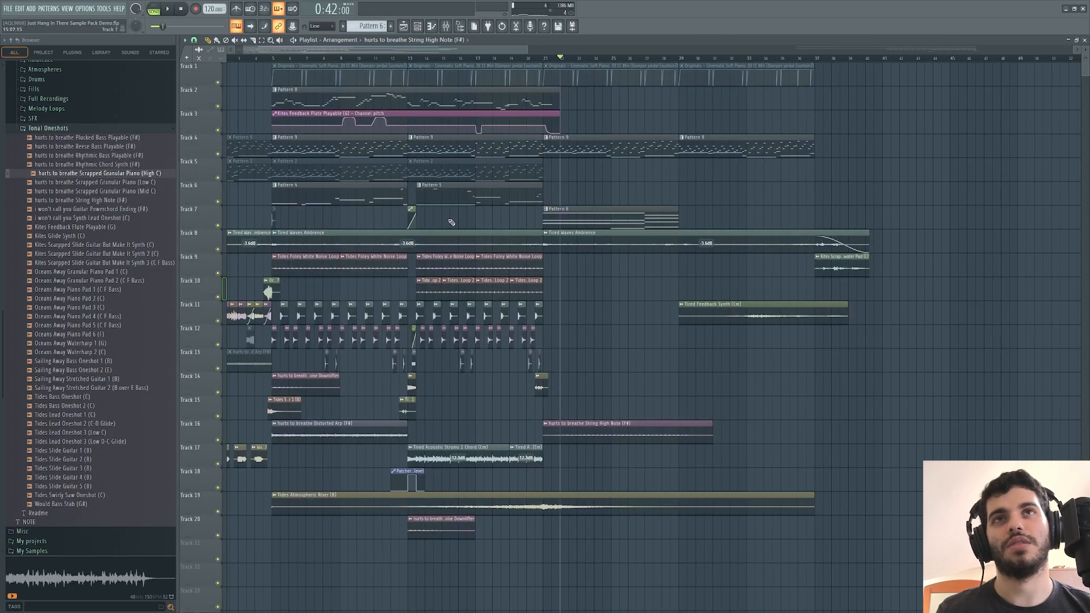
pyautogui.click(512, 62)
pyautogui.rightClick(218, 511)
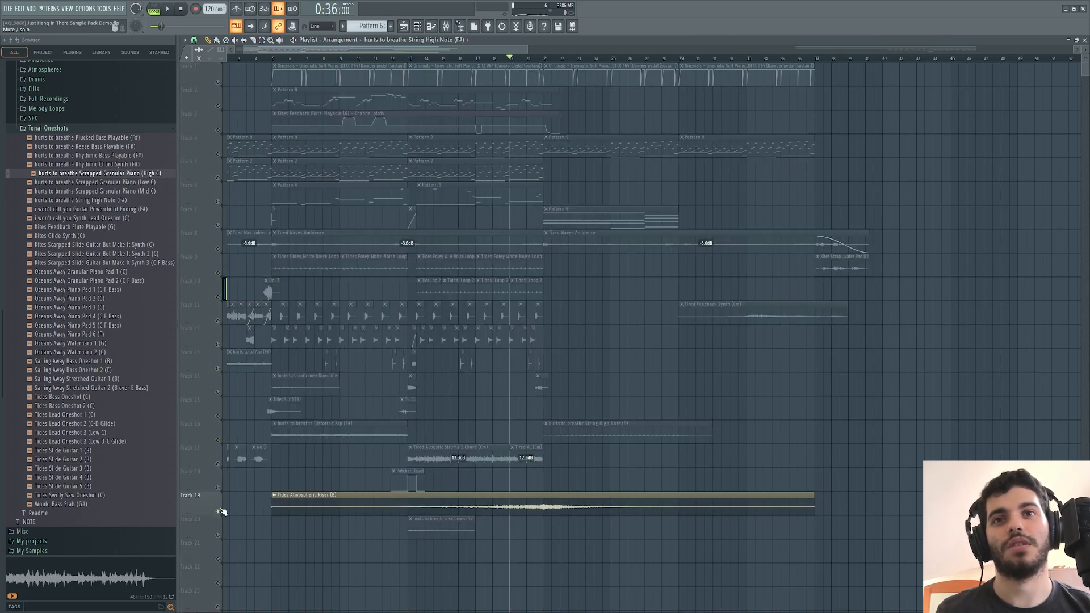
pyautogui.click(277, 60)
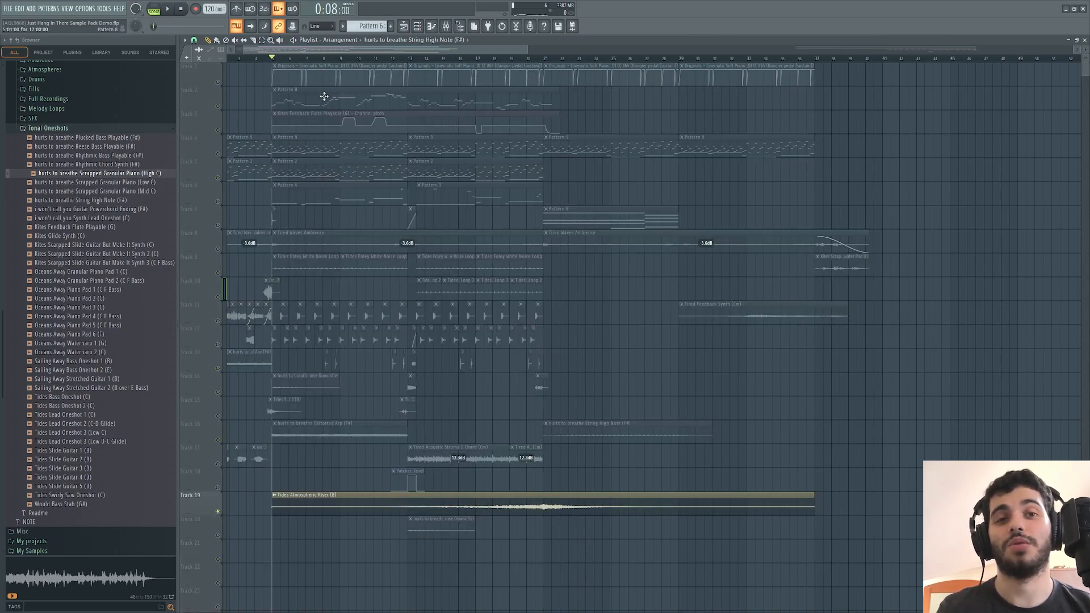
# Play the soloed Tides Atmospheric Riser from bar 13, jump through it toward its peak, and replay it from 0:39:00.
pyautogui.moveTo(504, 51); pyautogui.dragTo(515, 51)
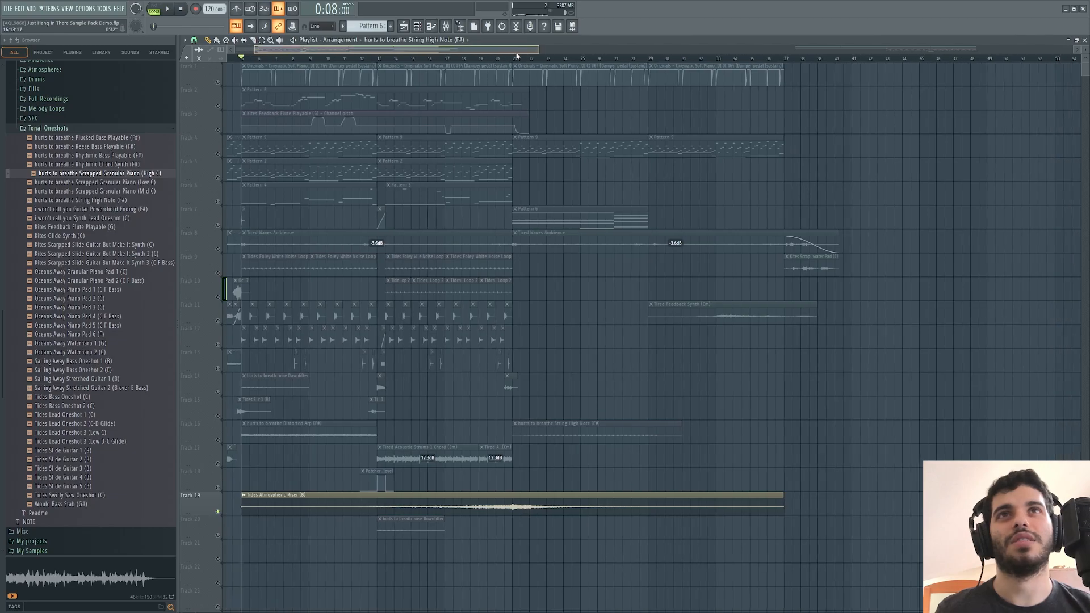
pyautogui.click(380, 61)
pyautogui.press('space')
pyautogui.click(455, 61)
pyautogui.click(488, 60)
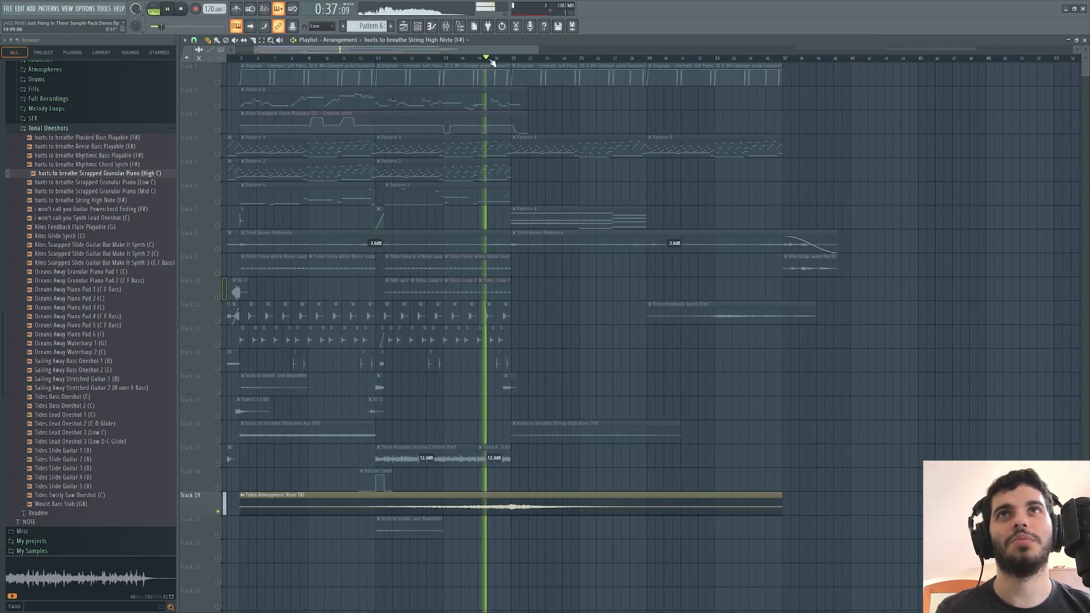
pyautogui.click(505, 61)
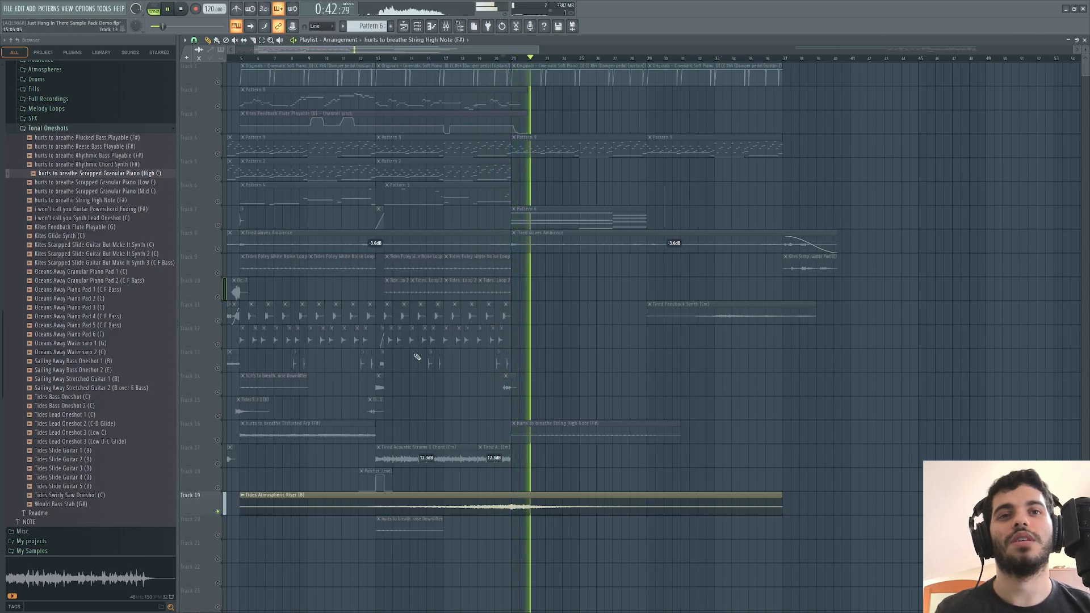
pyautogui.press('space')
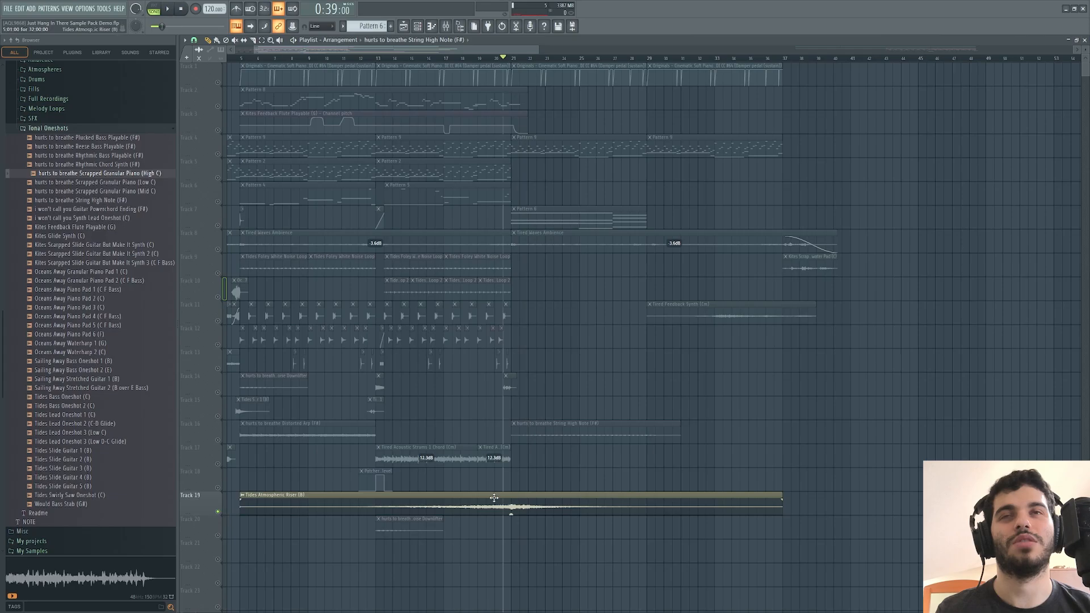
pyautogui.press('space')
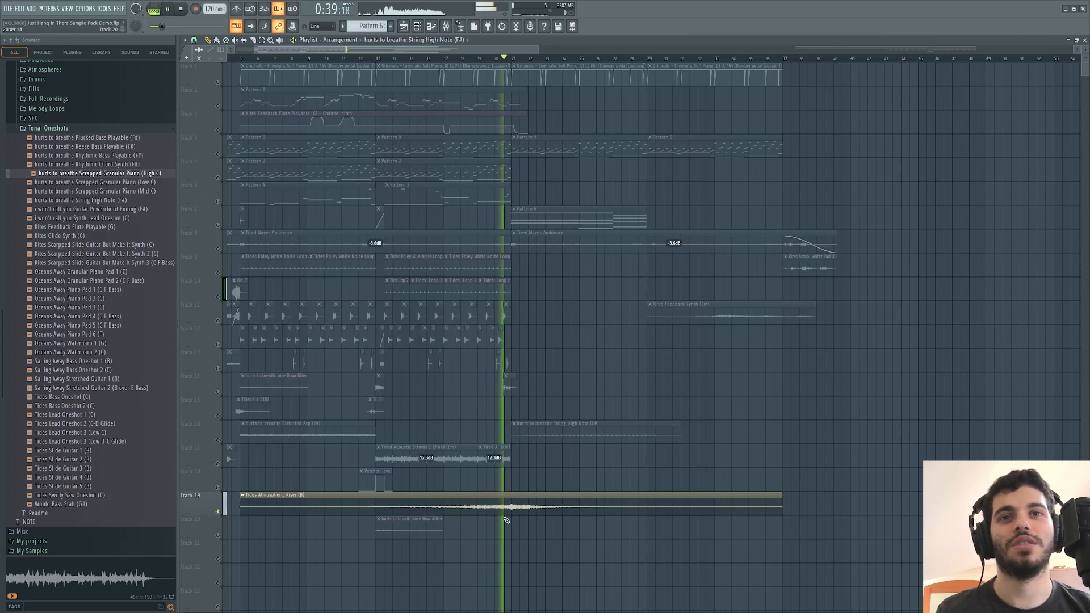
# Unmute all tracks and, during playback, inspect Pattern 6's hurts to breathe Scrapped Granular Piano (Mid C)_2 notes in the piano roll, returning to the playlist.
pyautogui.rightClick(221, 512)
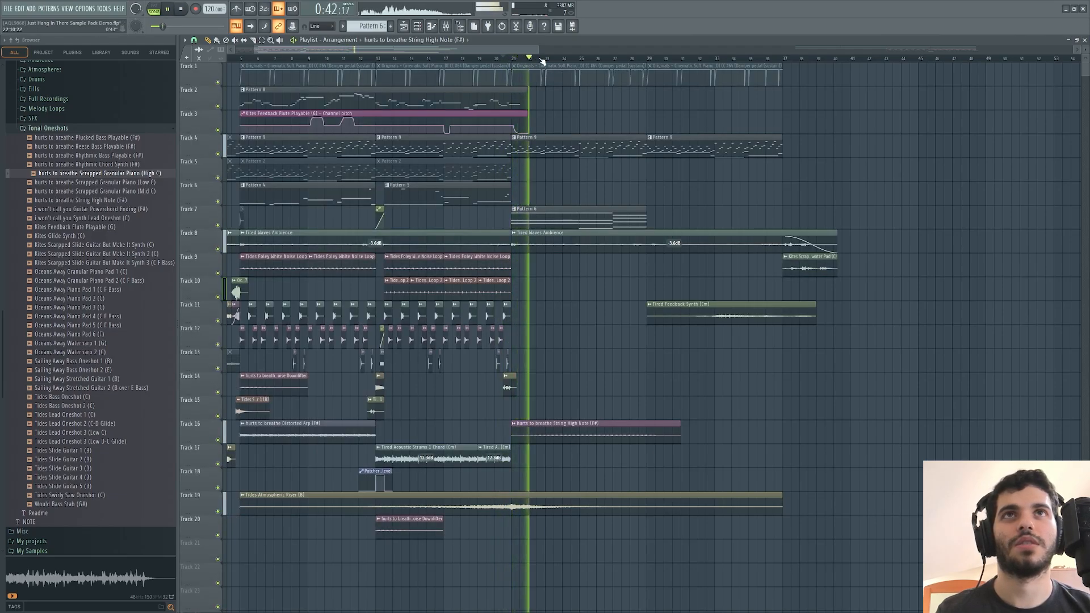
pyautogui.moveTo(487, 51); pyautogui.dragTo(561, 53)
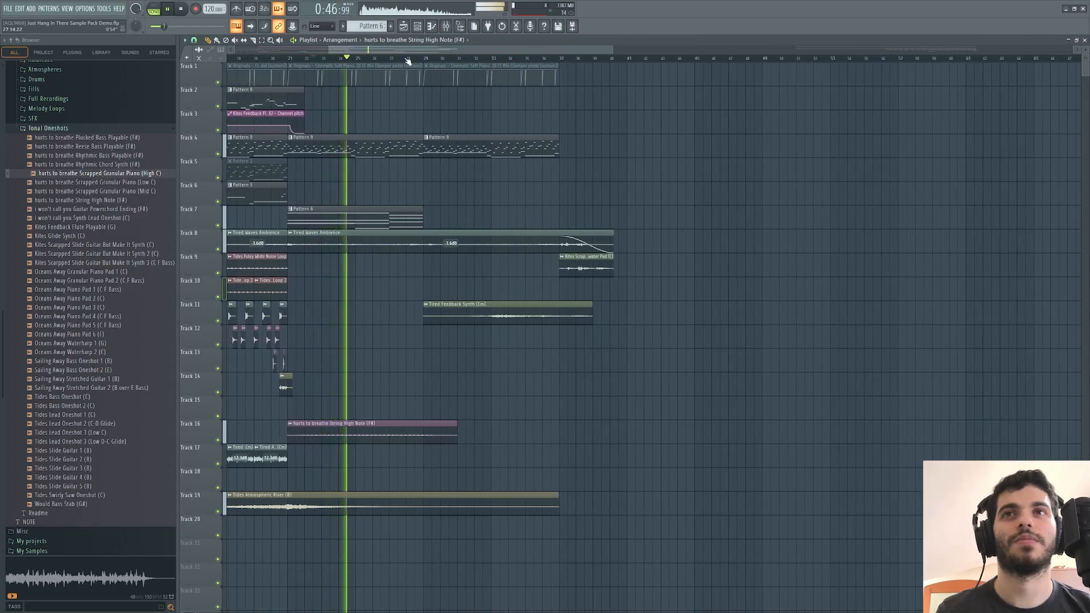
pyautogui.click(397, 223)
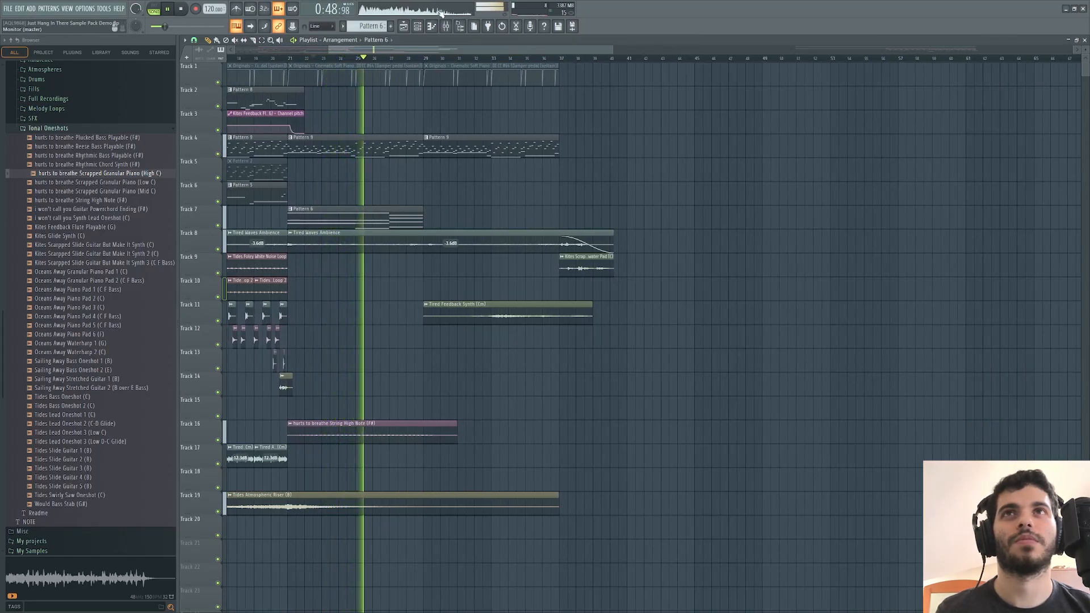
pyautogui.click(432, 26)
pyautogui.click(420, 40)
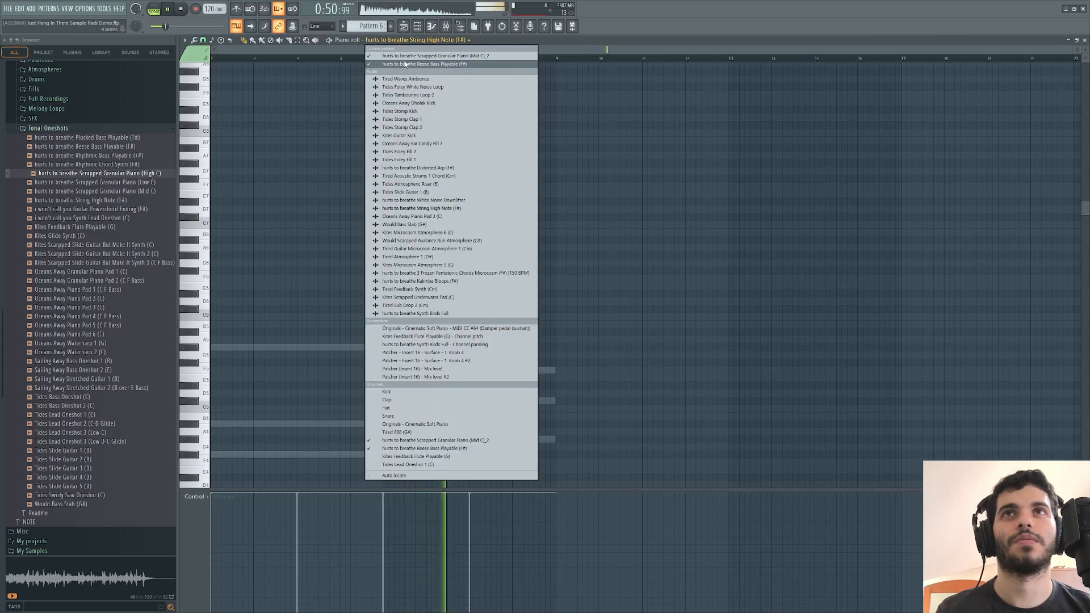
pyautogui.click(499, 200)
pyautogui.click(432, 39)
pyautogui.click(501, 183)
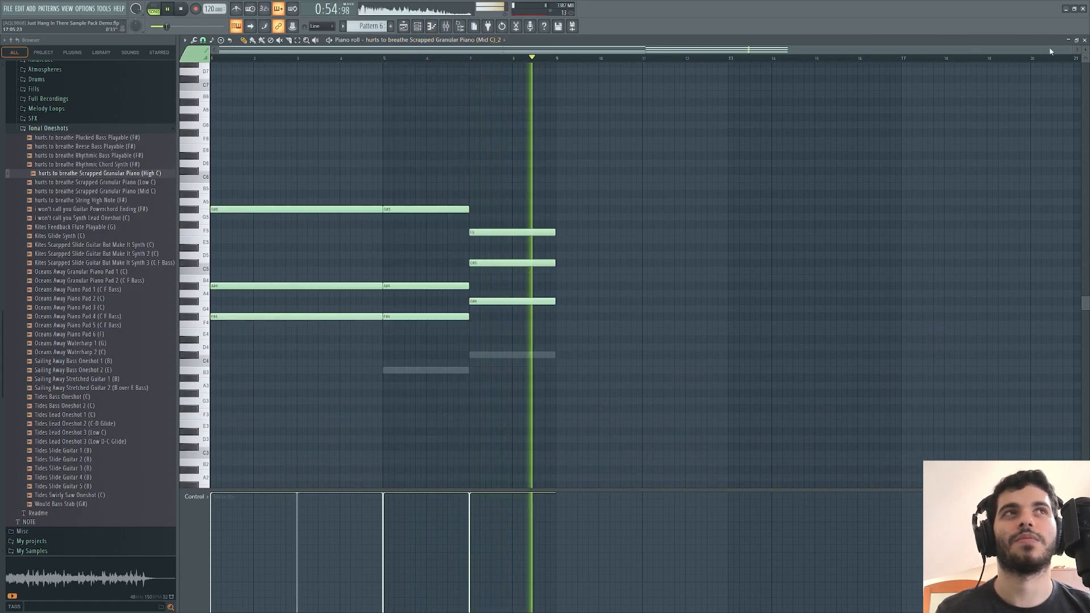
pyautogui.click(1085, 41)
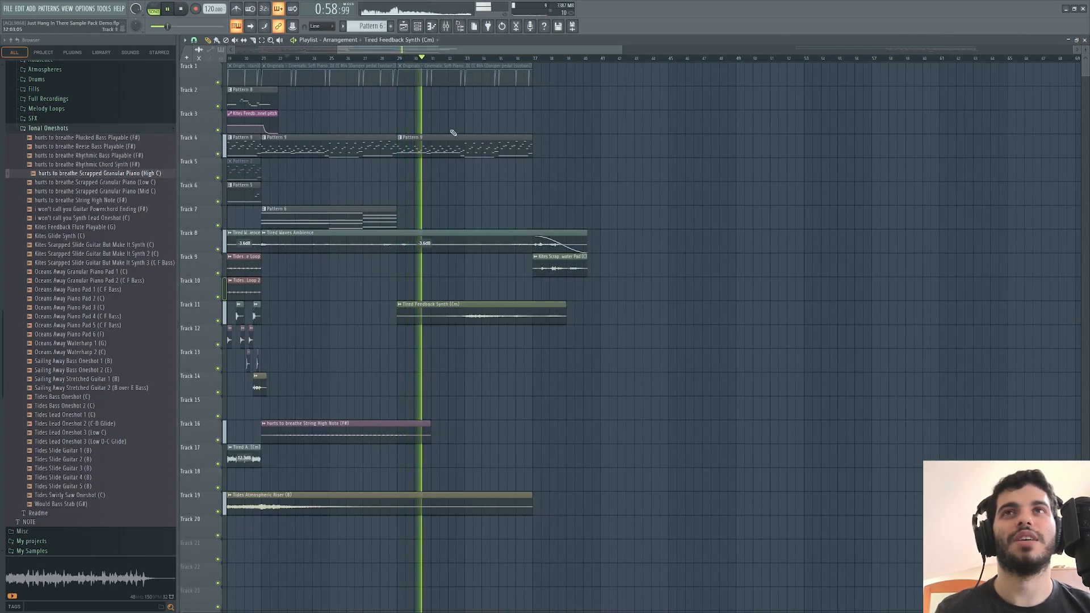
# Follow playback through the Tired Feedback Synth and Kites Scrapped Underwater Pad clips at the arrangement's end, then stop it.
pyautogui.moveTo(427, 53)
pyautogui.mouseDown()
pyautogui.moveTo(326, 55)
pyautogui.moveTo(423, 61)
pyautogui.mouseUp()
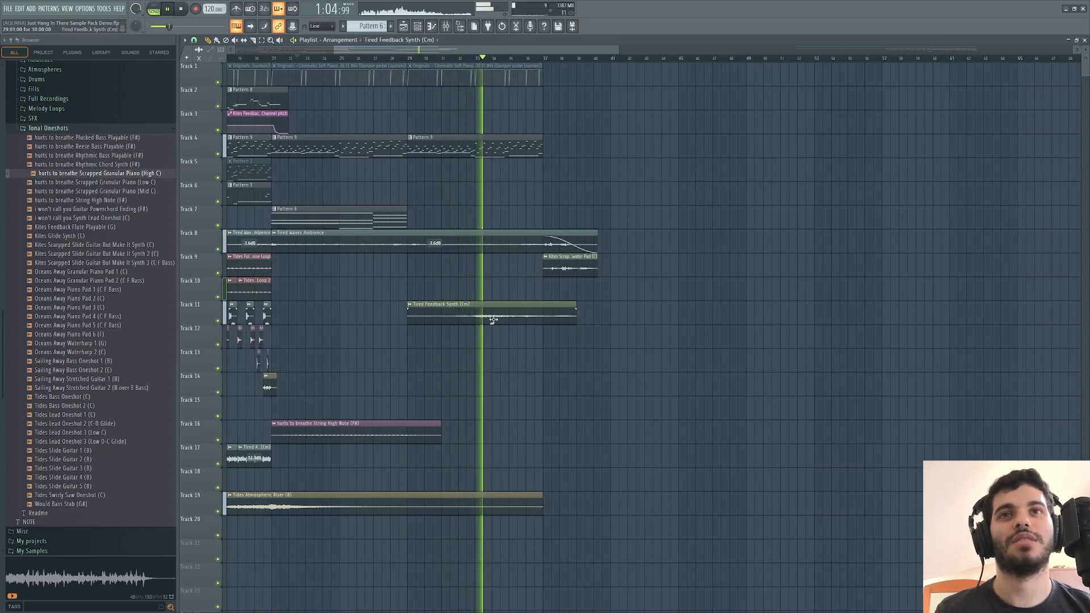
pyautogui.moveTo(454, 50); pyautogui.dragTo(492, 55)
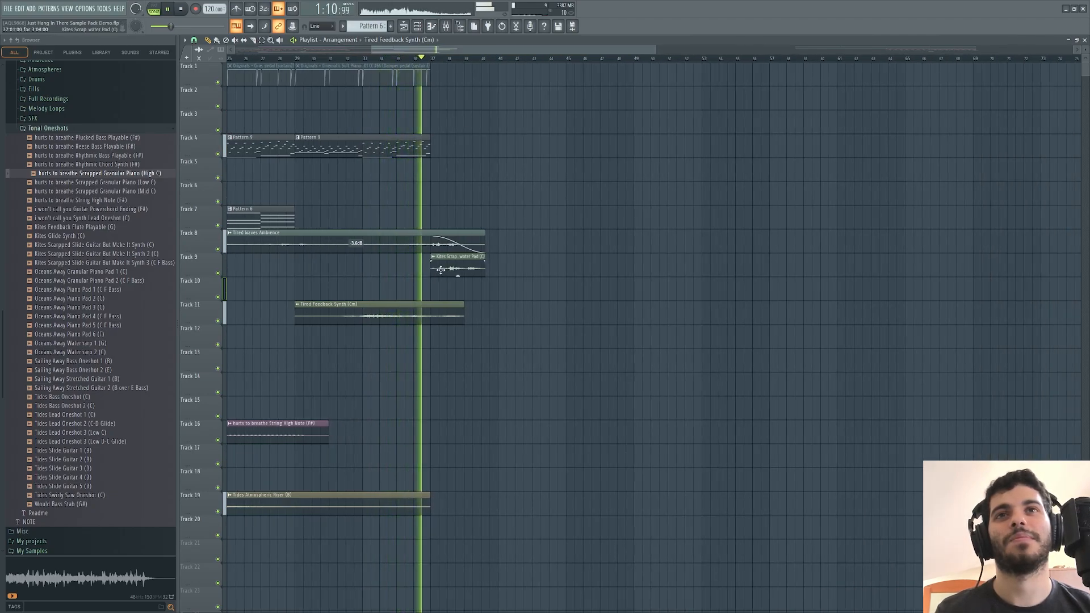
pyautogui.scroll(3, 441, 323)
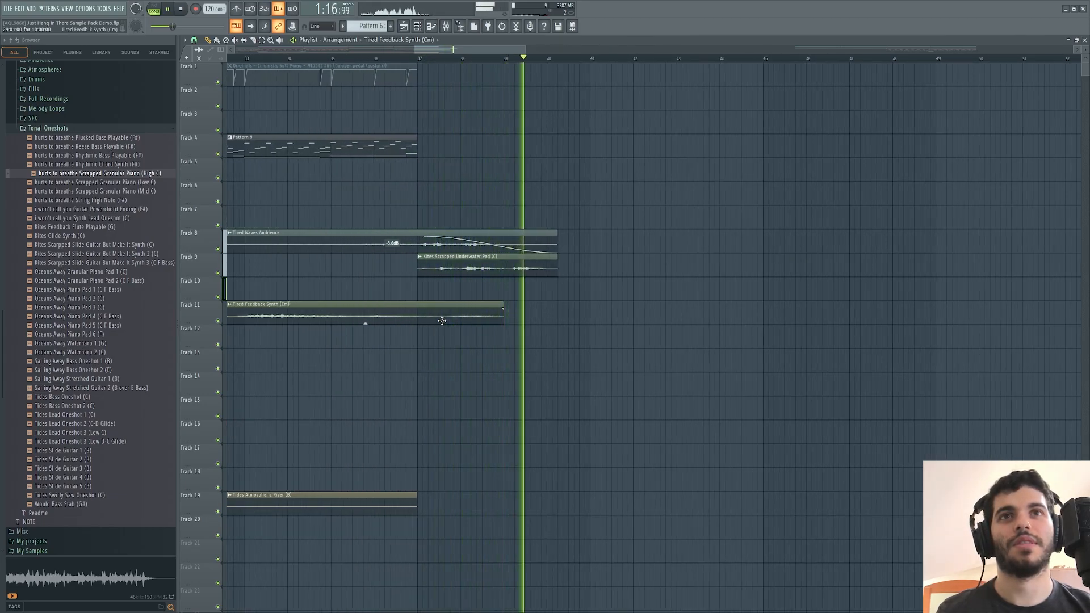
pyautogui.press('space')
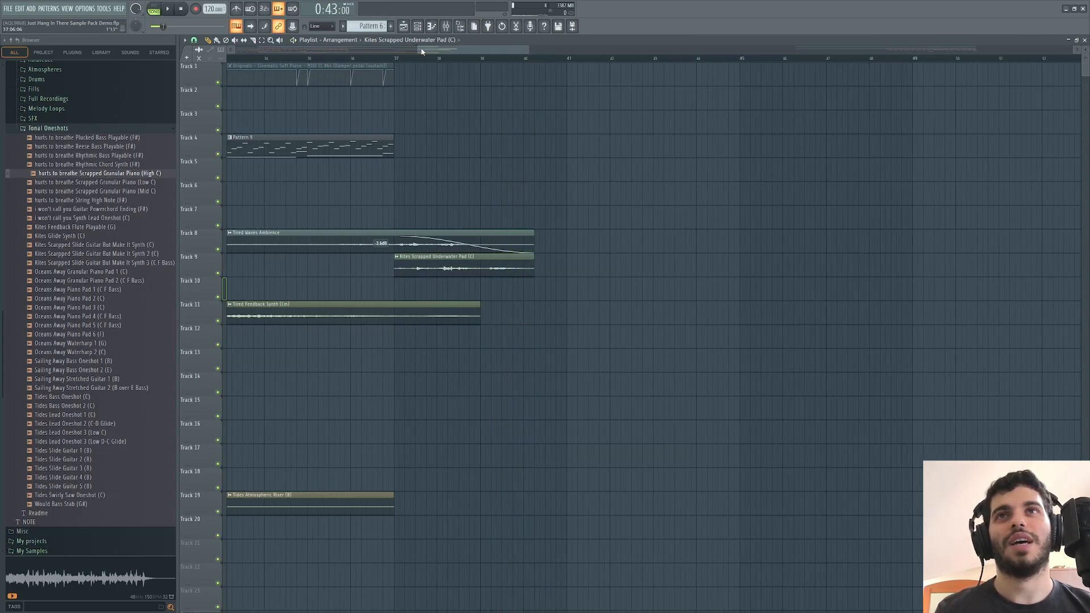
# Solo Track 9 and play the Kites Scrapped Underwater Pad clip from 1:12:00.
pyautogui.click(419, 59)
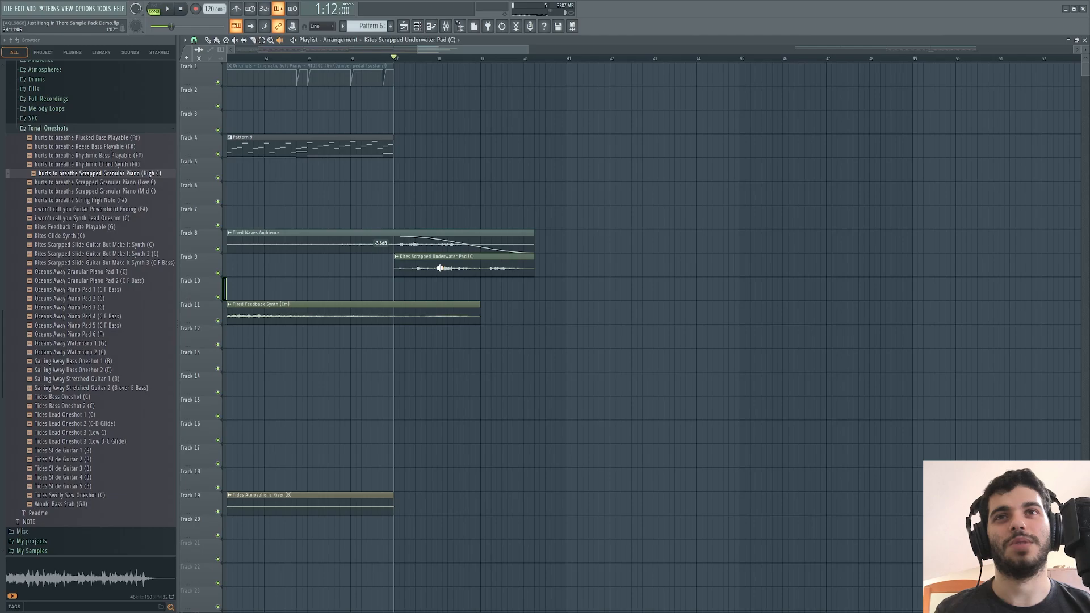
pyautogui.rightClick(440, 268)
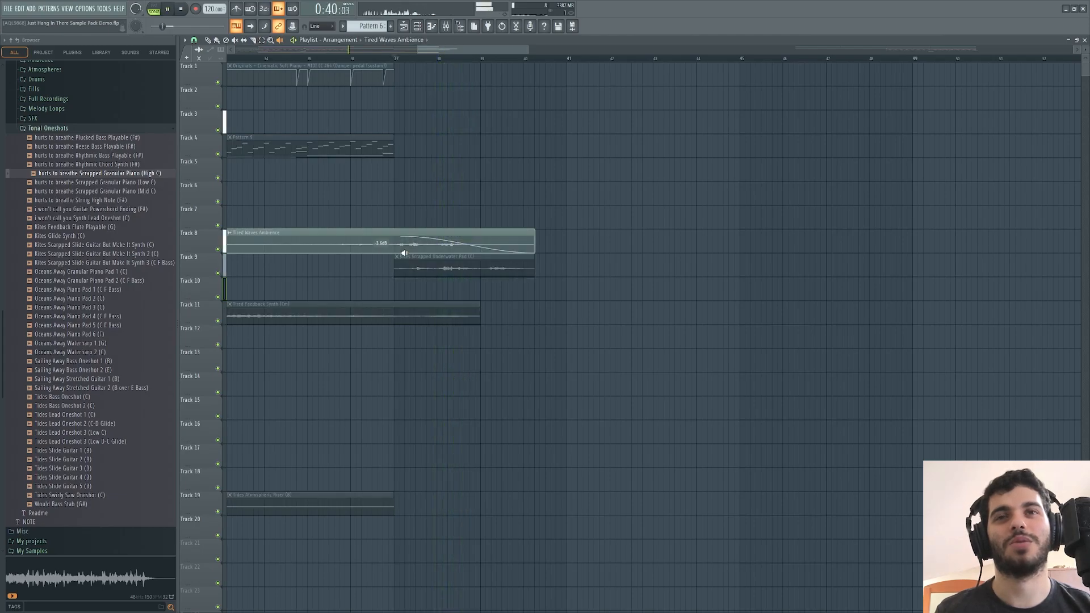
pyautogui.rightClick(418, 264)
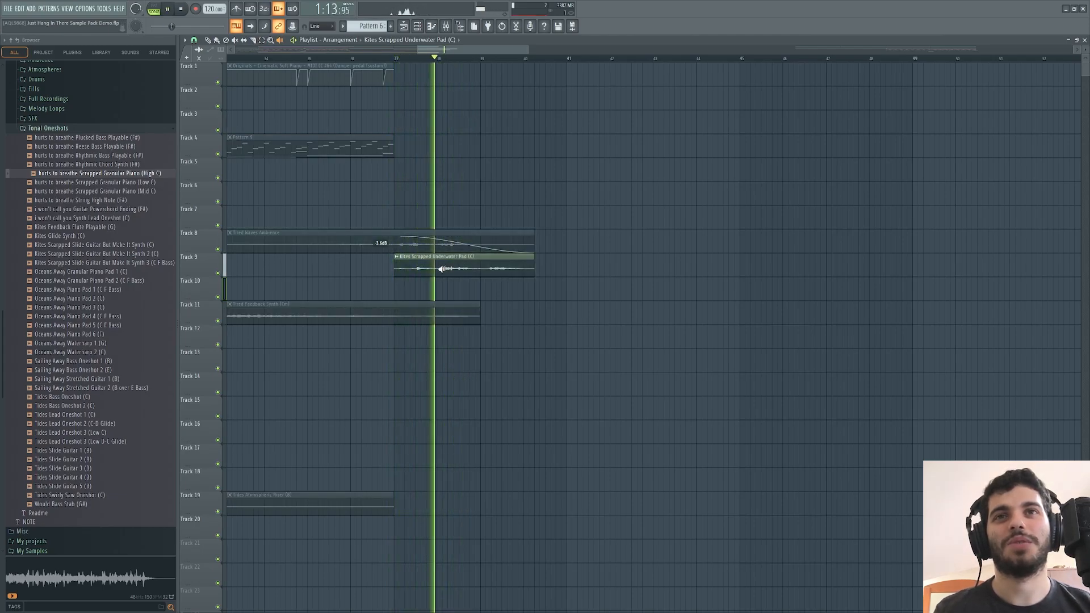
# Stop playback, unmute all tracks, and return the playhead to the arrangement's start at 0:00:00.
pyautogui.moveTo(434, 51); pyautogui.dragTo(373, 51)
pyautogui.moveTo(505, 51); pyautogui.dragTo(522, 53)
pyautogui.moveTo(390, 50); pyautogui.dragTo(170, 52)
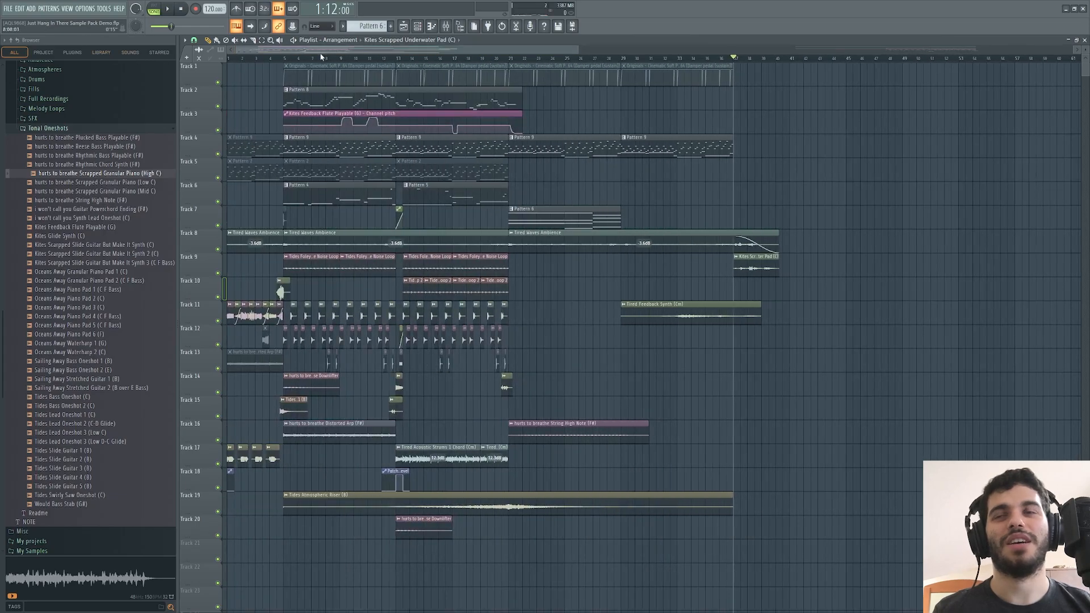
pyautogui.moveTo(312, 57)
pyautogui.mouseDown()
pyautogui.moveTo(211, 58)
pyautogui.moveTo(296, 57)
pyautogui.moveTo(230, 58)
pyautogui.mouseUp()
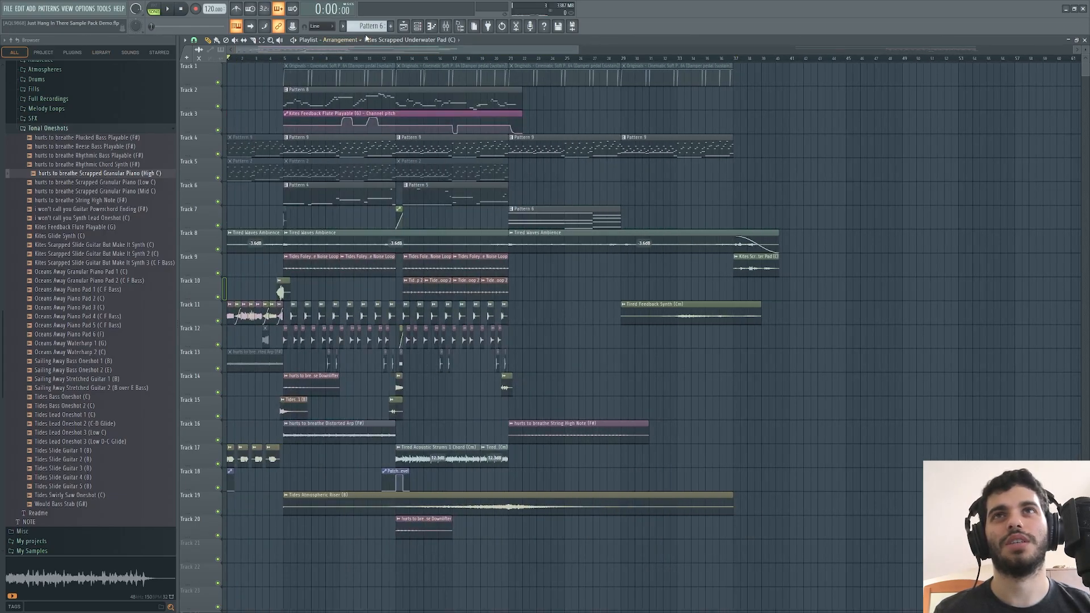
# Filter the Channel rack to Unsorted and audition the Scrapped Granular Piano, Reese Bass, Kites Feedback Flute and Tides Lead Oneshot channels.
pyautogui.click(418, 27)
pyautogui.moveTo(722, 206); pyautogui.dragTo(751, 123)
pyautogui.click(757, 120)
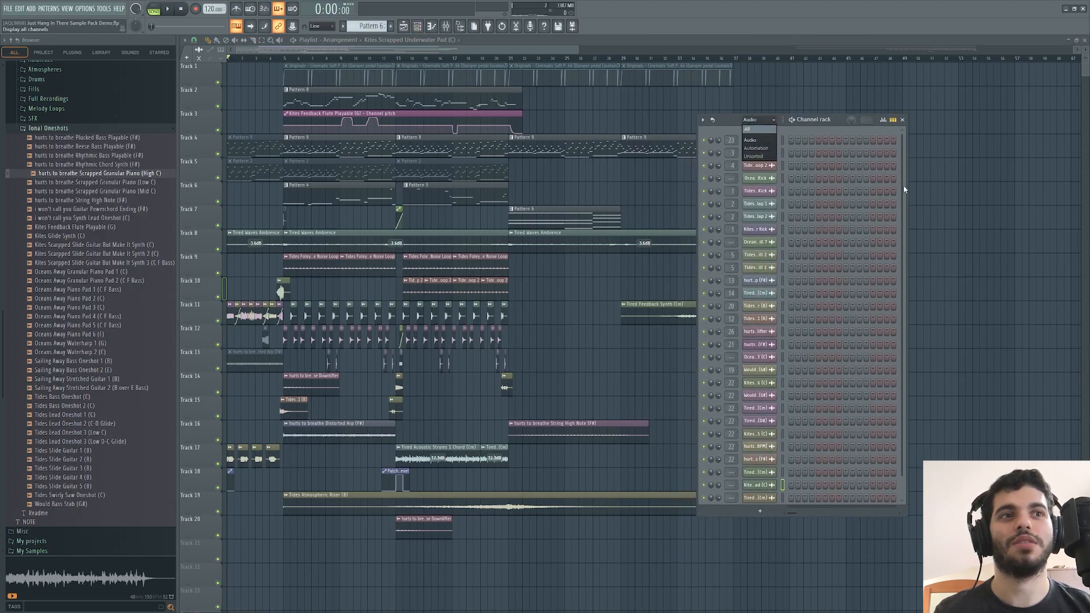
pyautogui.click(753, 157)
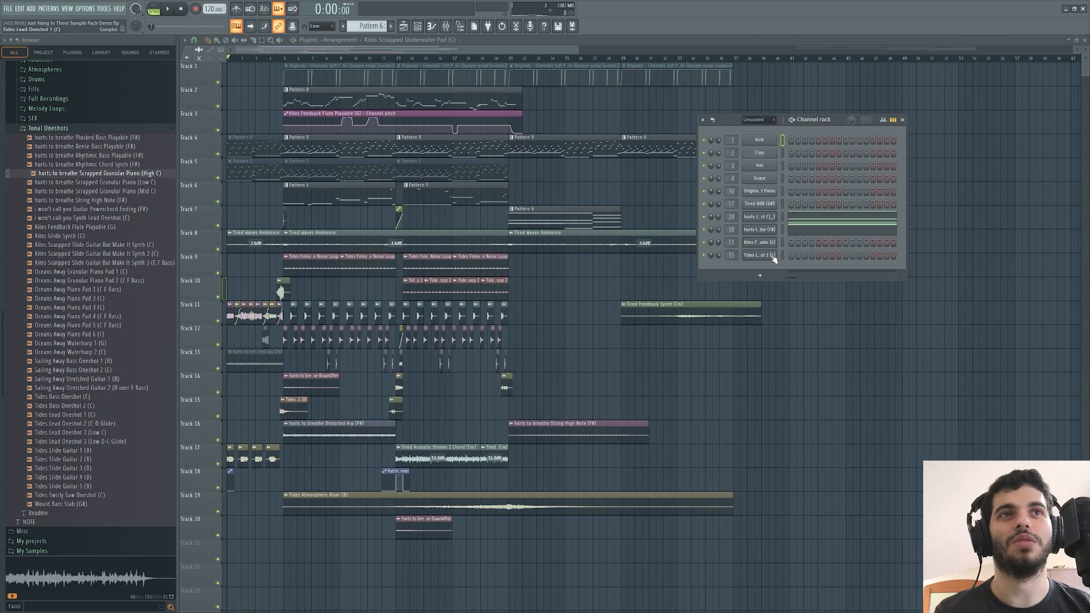
pyautogui.click(782, 218)
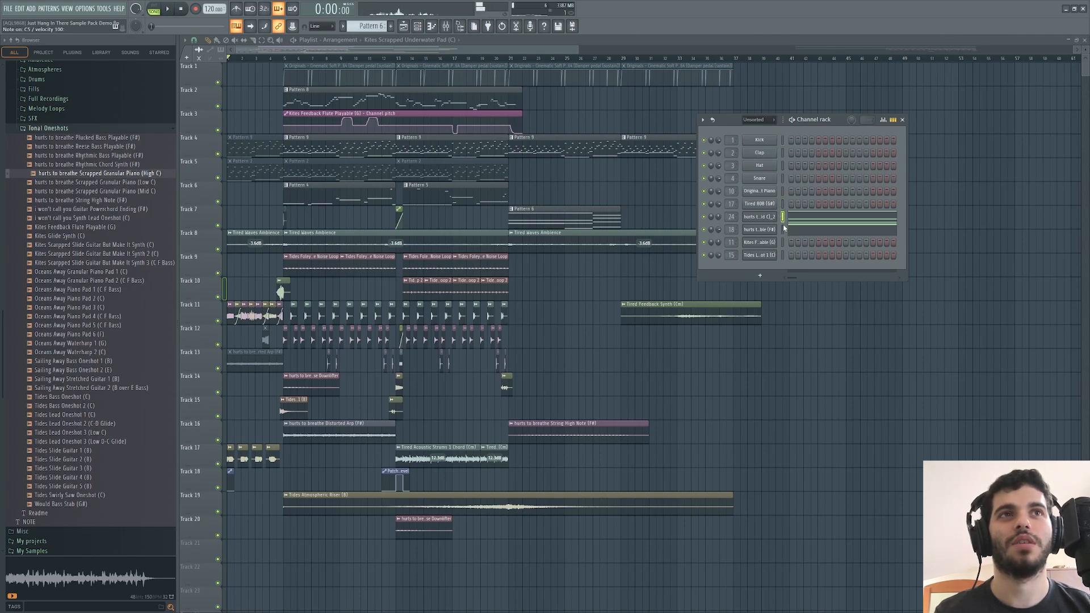
pyautogui.click(782, 229)
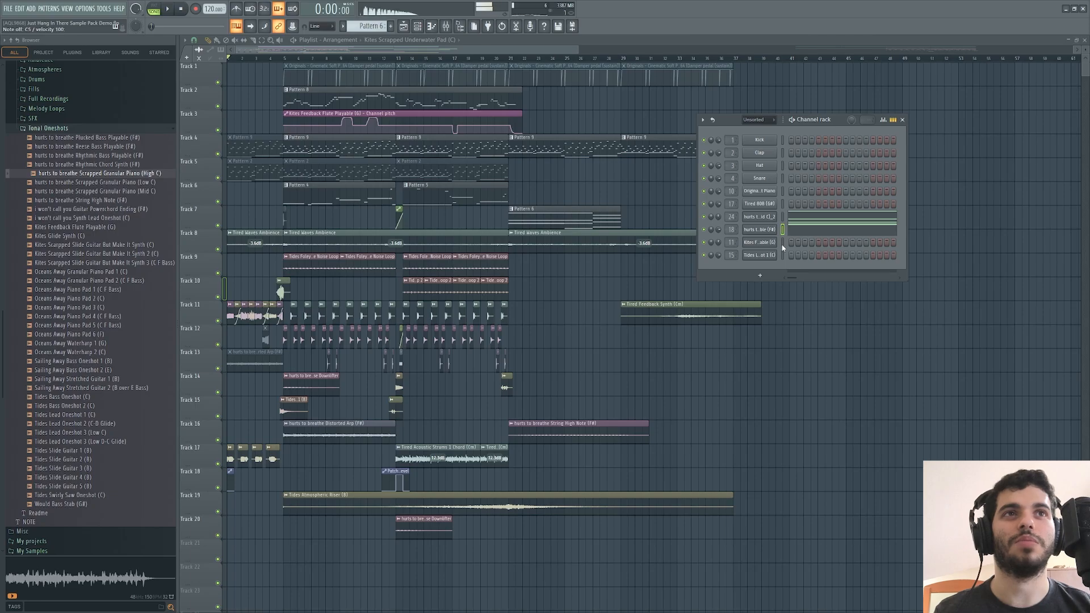
pyautogui.click(782, 243)
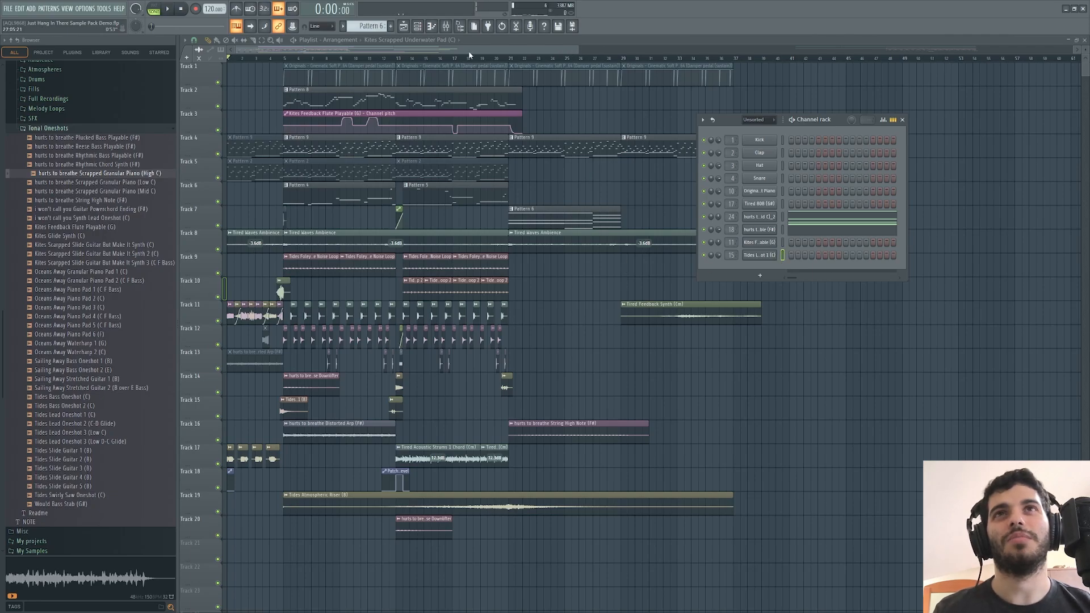
# Show the Audio group in the Channel rack and inspect the Tired Guitar Microcosm Atmosphere 1 (Cm) and Tired Atmosphere 1 (D#) settings.
pyautogui.moveTo(581, 49); pyautogui.dragTo(466, 97)
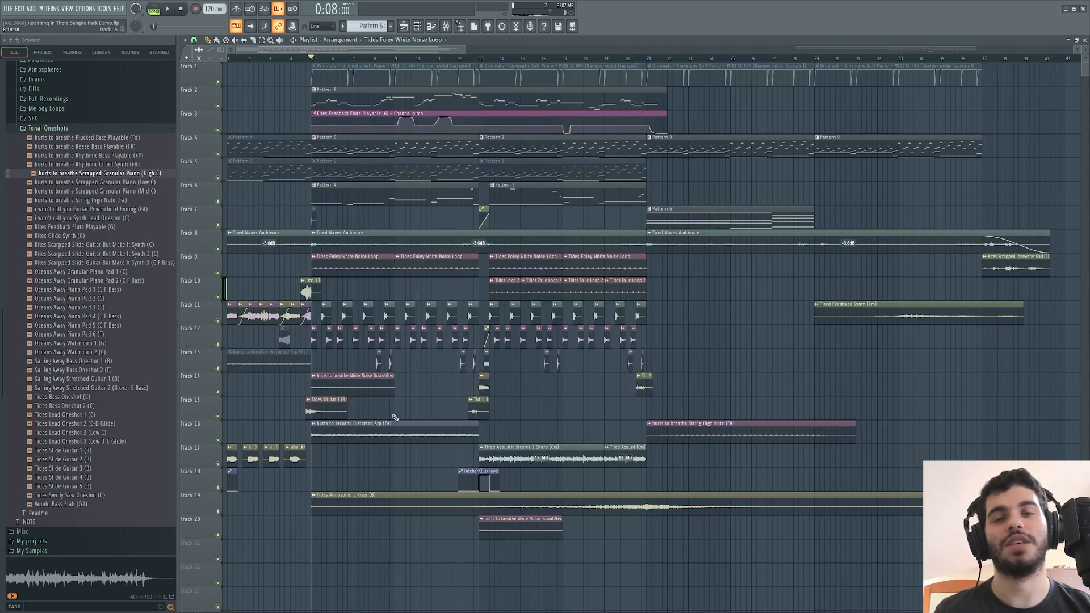
pyautogui.click(418, 27)
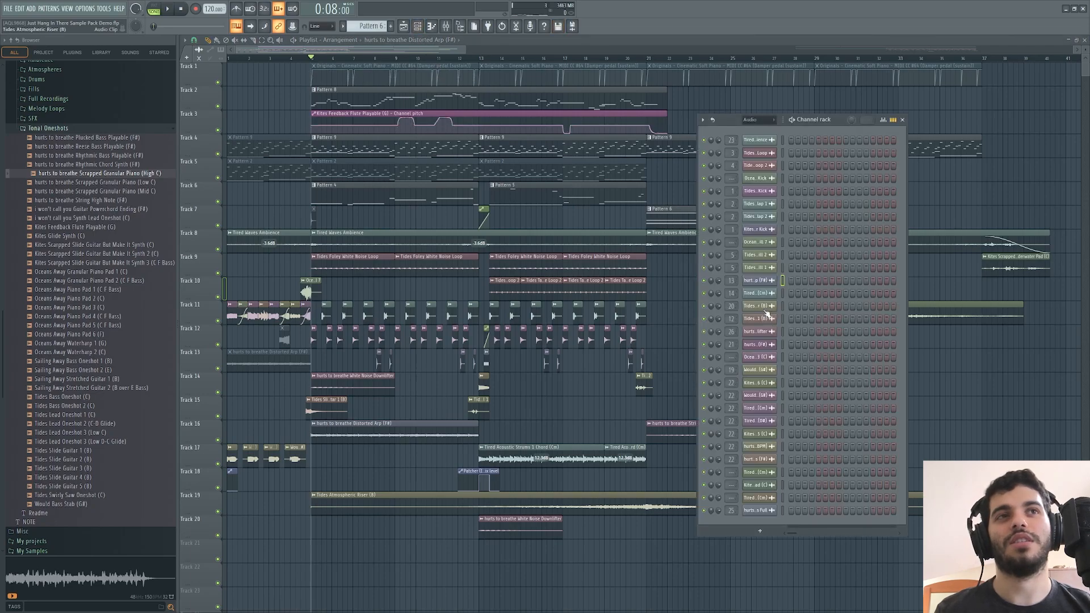
pyautogui.click(759, 408)
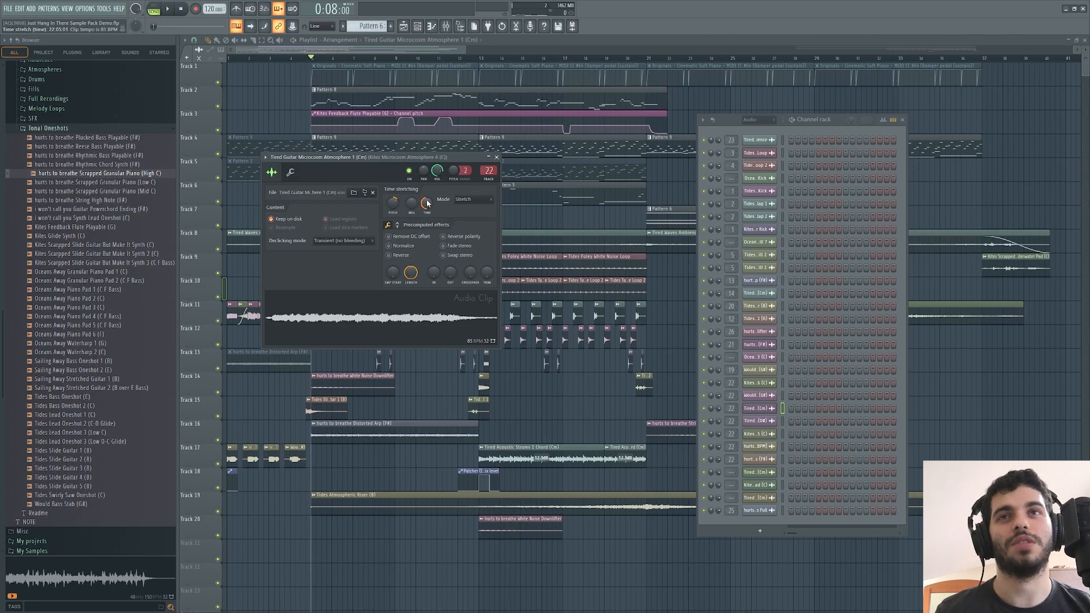
pyautogui.click(773, 423)
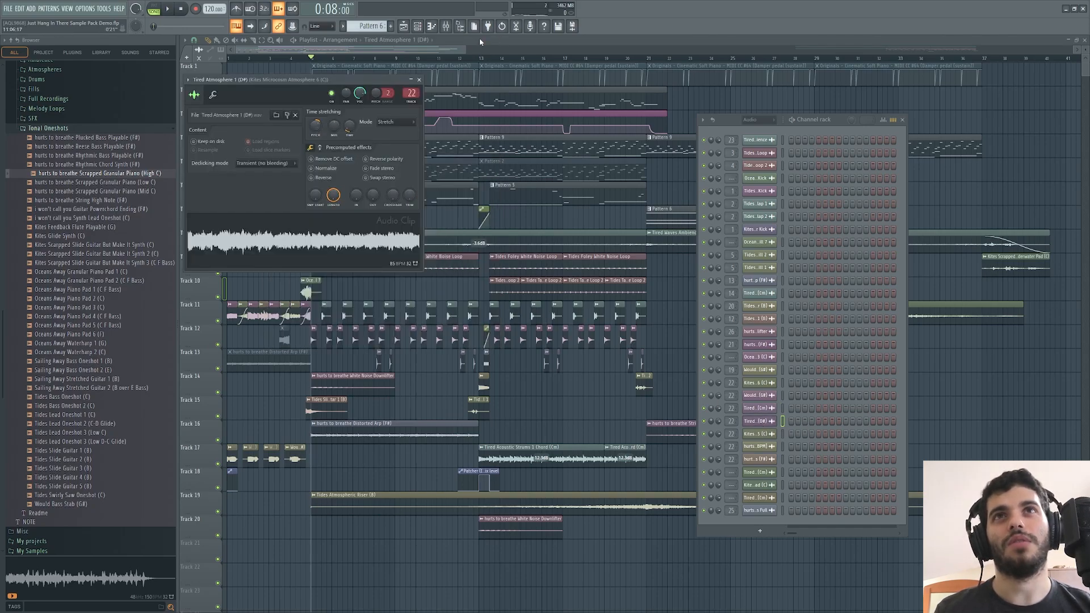
# Place the playhead at 0:06:00 and check the pitch shift settings of Tired Atmosphere 1 (D#) and Tired Guitar Microcosm Atmosphere 1 (Cm).
pyautogui.moveTo(464, 48); pyautogui.dragTo(412, 49)
pyautogui.moveTo(333, 59); pyautogui.dragTo(314, 60)
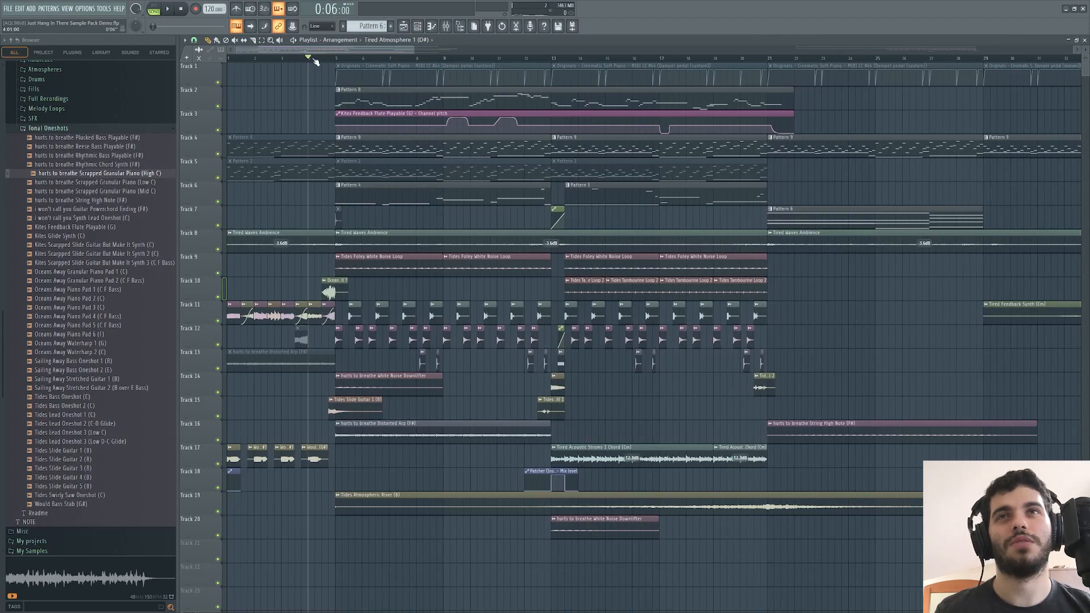
pyautogui.click(423, 27)
pyautogui.click(764, 425)
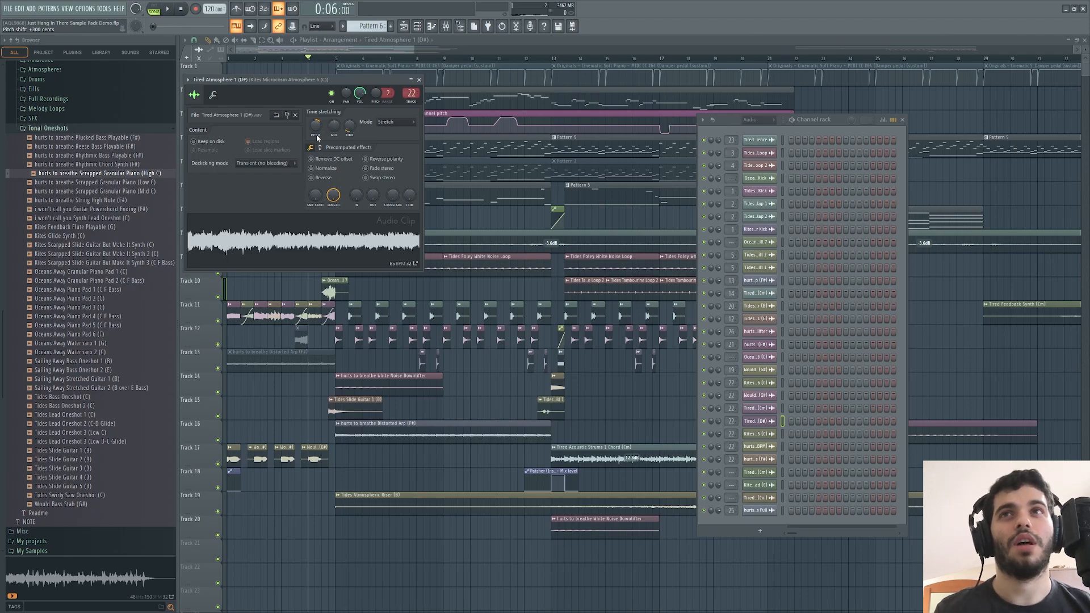
pyautogui.click(768, 410)
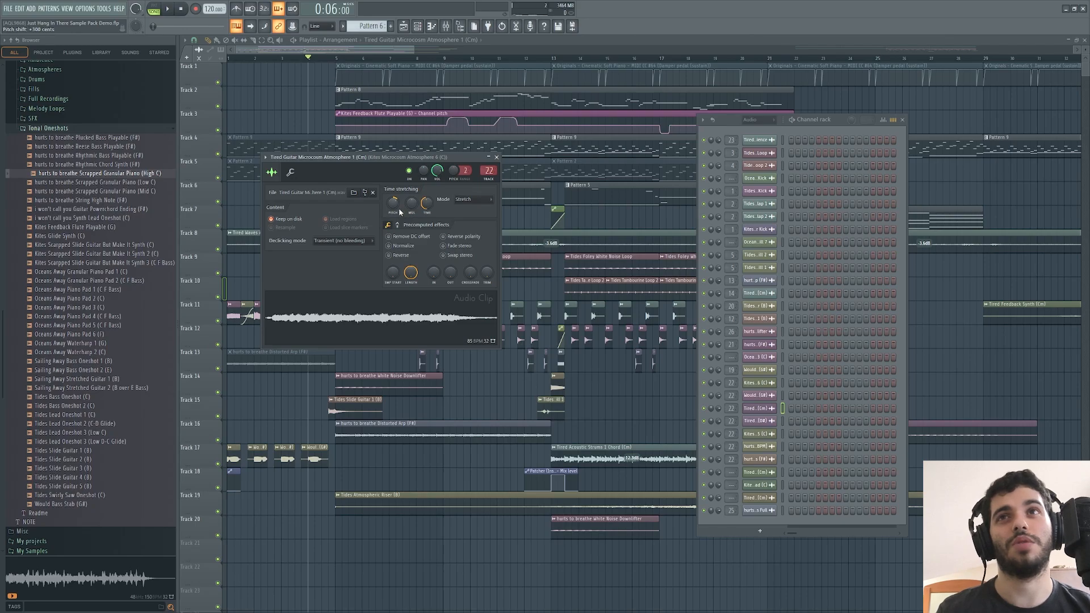
pyautogui.moveTo(382, 161); pyautogui.dragTo(440, 176)
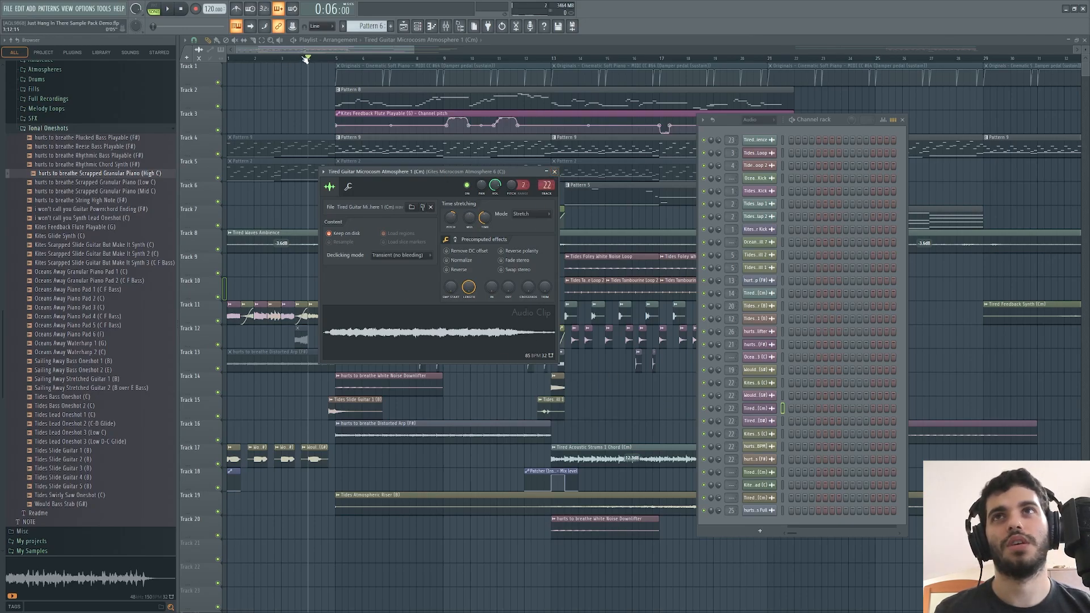
# Solo Track 11 and play from the start, unmute Tracks 12 and 10 alongside it, then stop playback.
pyautogui.moveTo(303, 59); pyautogui.dragTo(227, 59)
pyautogui.rightClick(220, 321)
pyautogui.press('space')
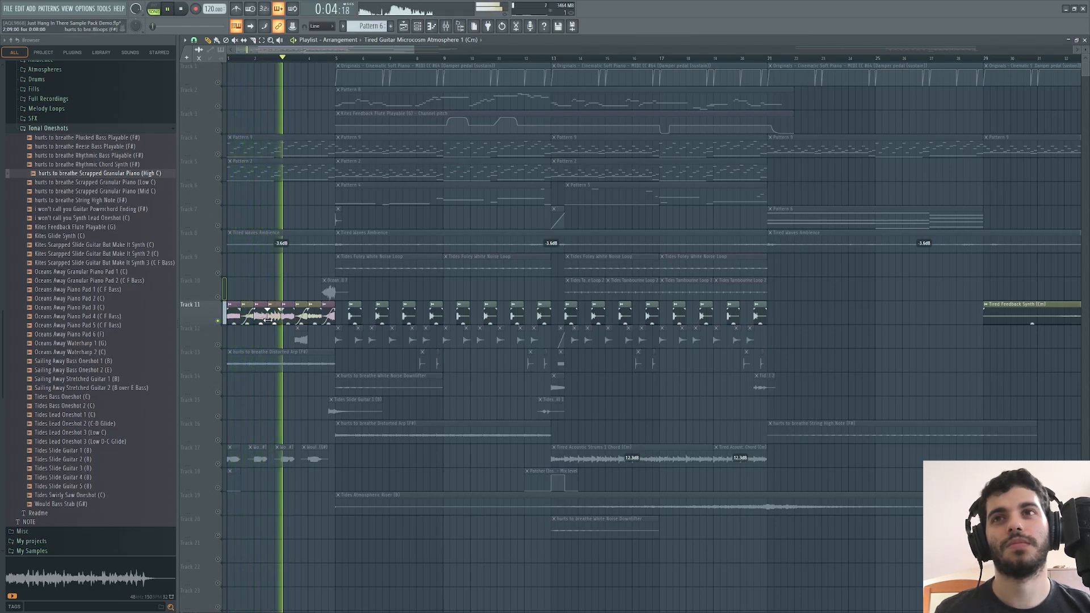
pyautogui.click(218, 344)
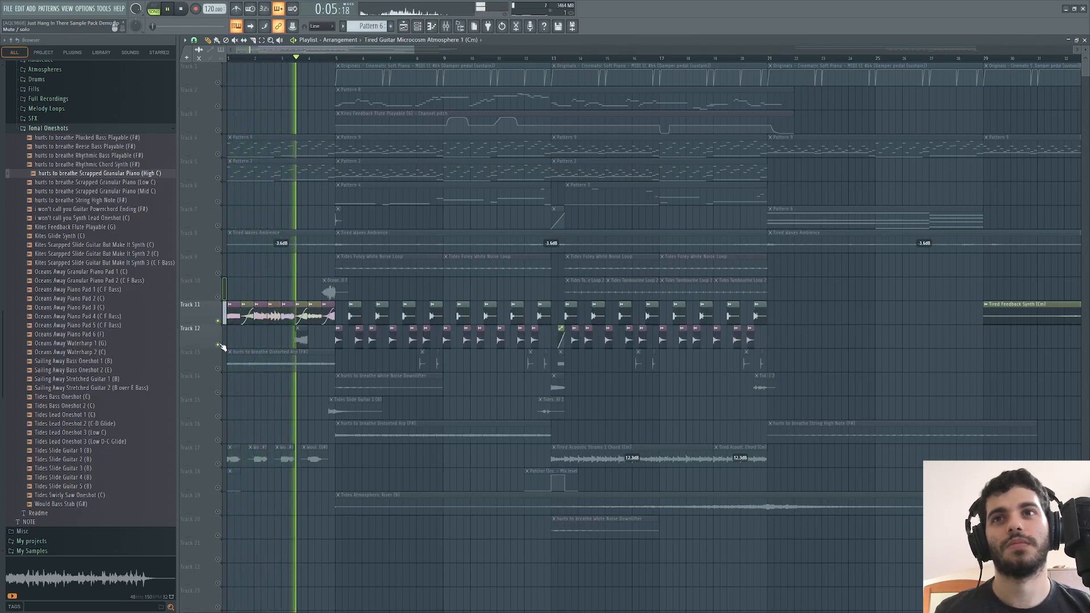
pyautogui.click(219, 298)
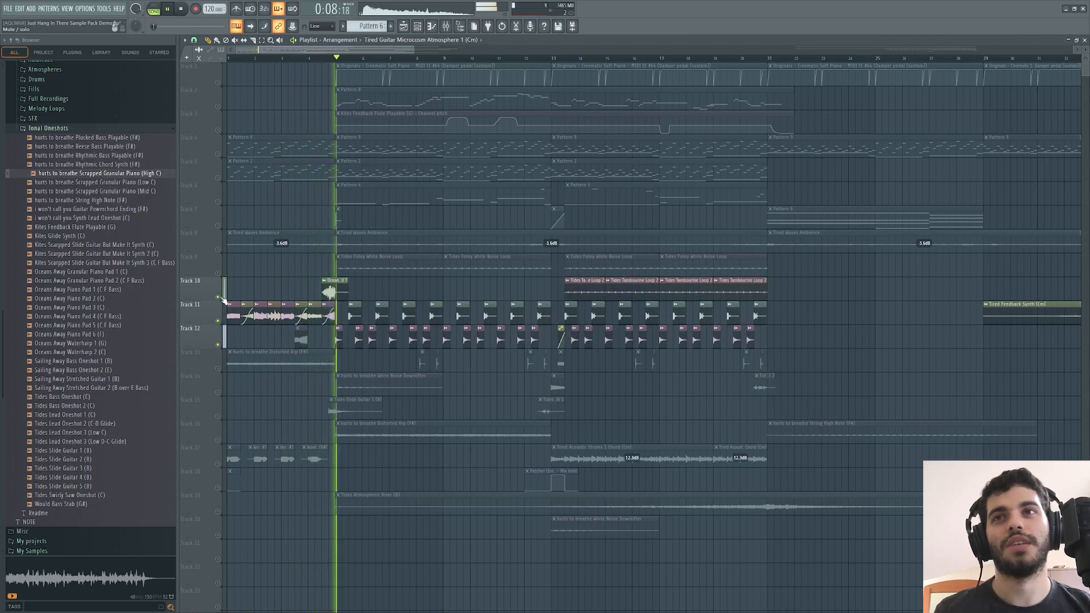
pyautogui.press('space')
# Look closely at Track 11's opening atmosphere clips, then unmute all tracks across the full arrangement.
pyautogui.moveTo(413, 47); pyautogui.dragTo(285, 48)
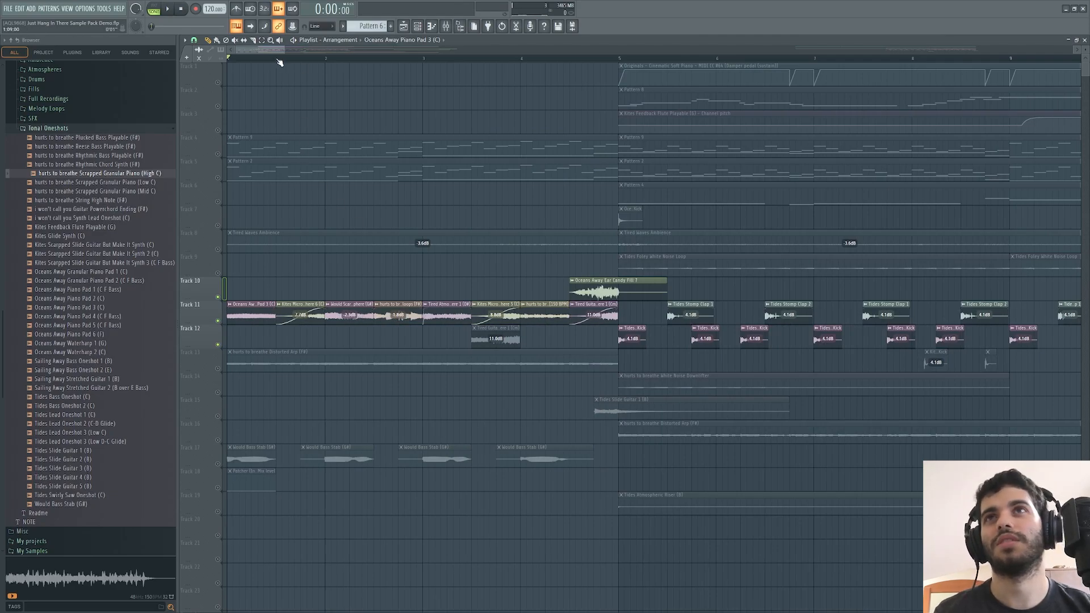
pyautogui.moveTo(283, 52); pyautogui.dragTo(561, 51)
pyautogui.rightClick(219, 177)
pyautogui.rightClick(219, 177)
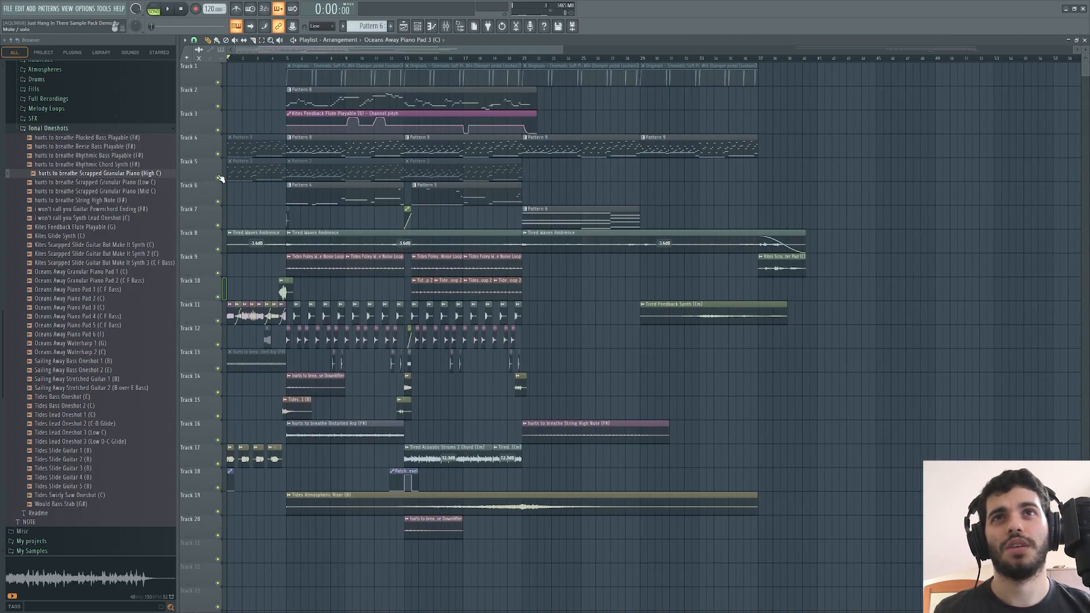
# Place the playhead at 0:24:00 and then 0:32:00 while reviewing the whole arrangement.
pyautogui.click(405, 59)
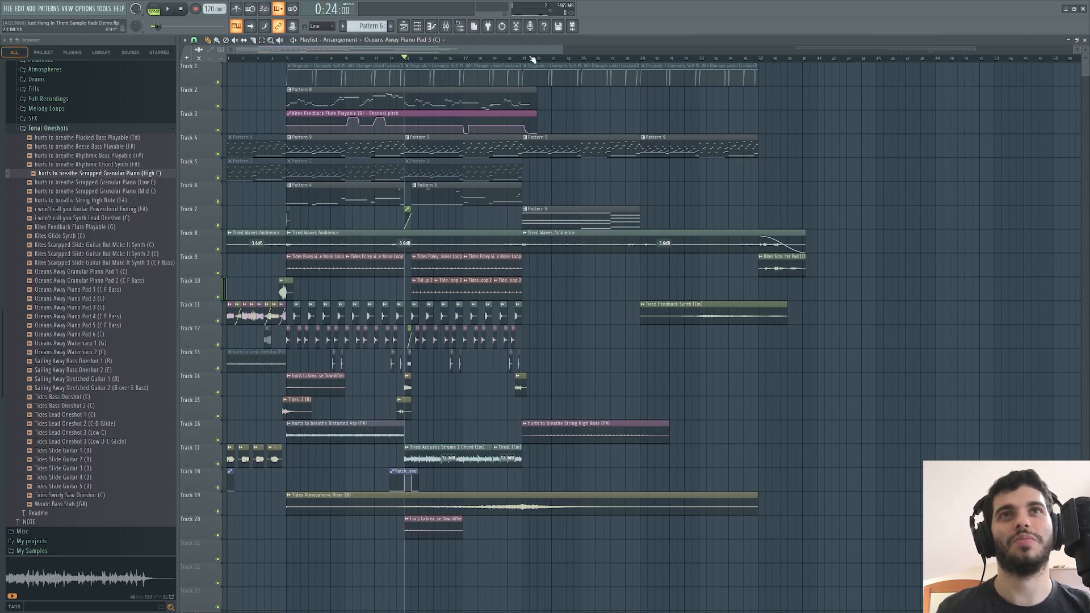
pyautogui.moveTo(562, 50); pyautogui.dragTo(709, 71)
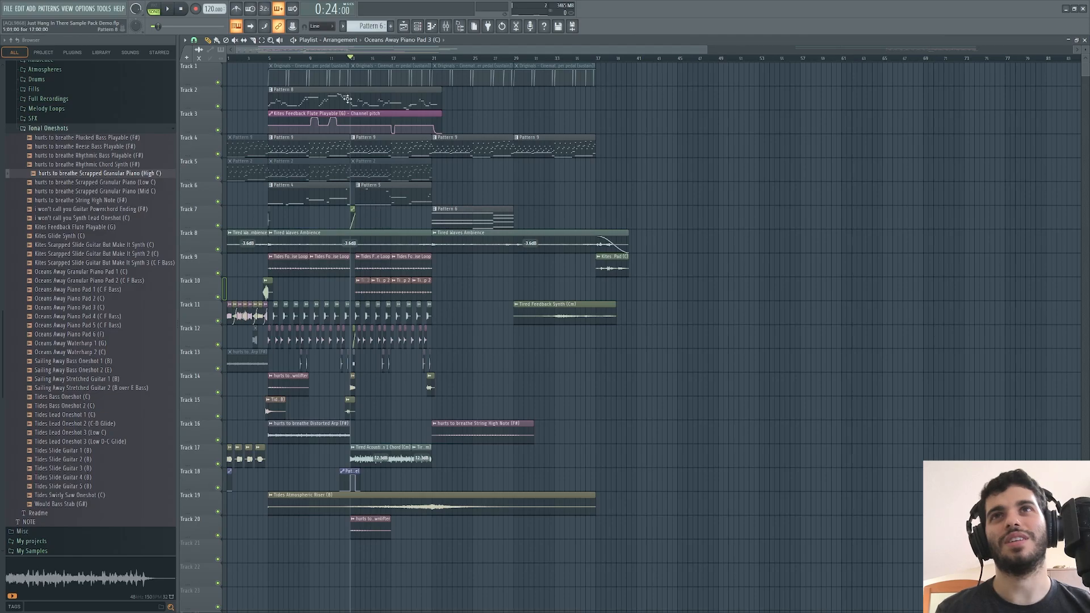
pyautogui.click(391, 59)
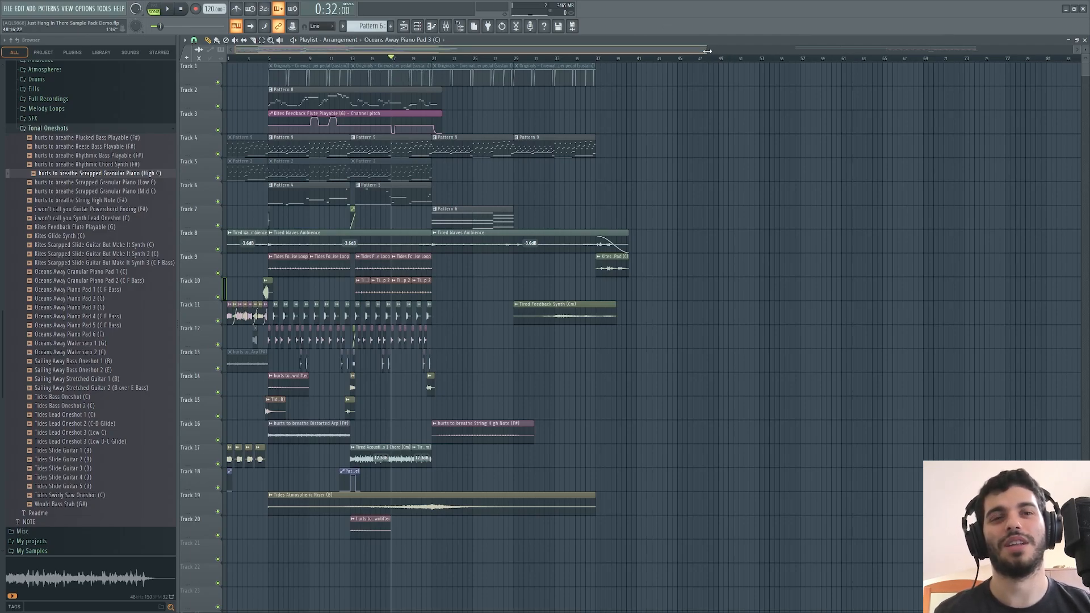
pyautogui.moveTo(713, 50); pyautogui.dragTo(538, 103)
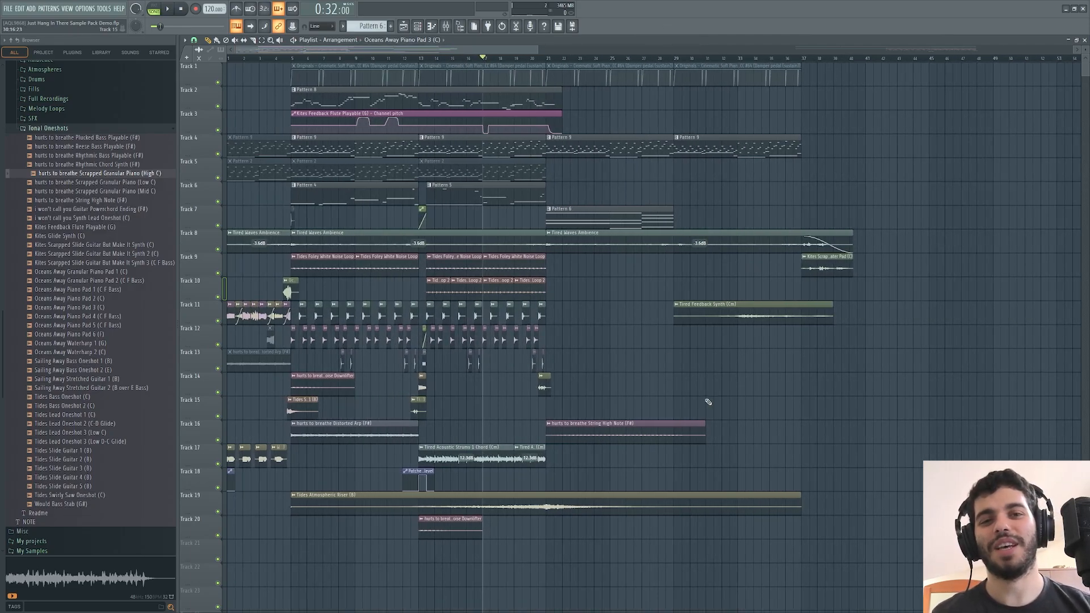